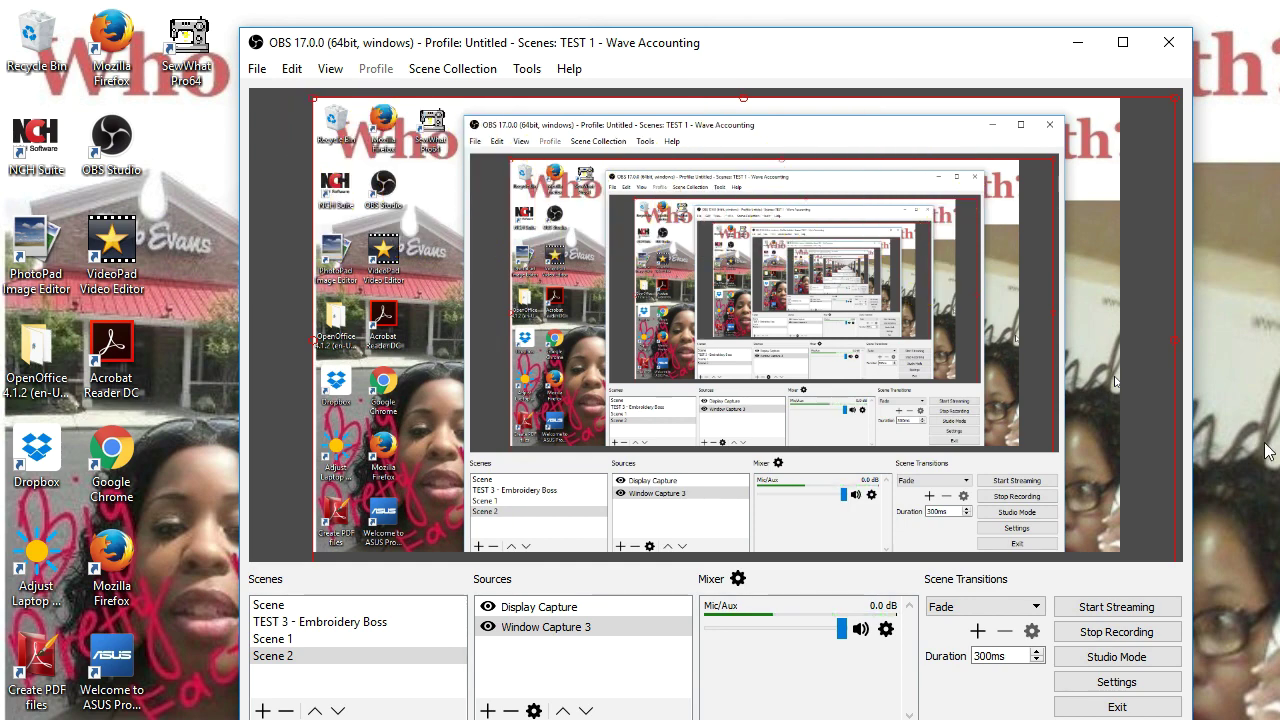
Step: Launch SewWhat-Pro in demo evaluation mode and dismiss the startup tip and demo notice
{"action": "left_click", "coordinate": [185, 72]}
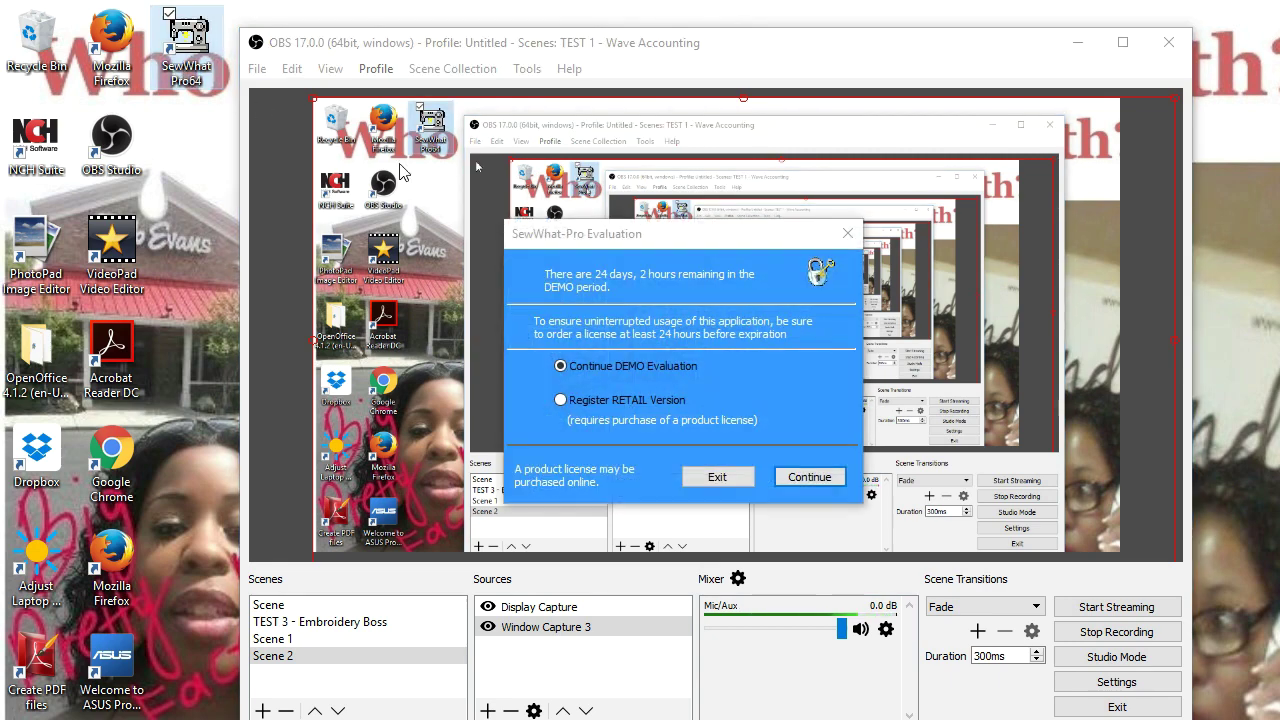
{"action": "left_click", "coordinate": [809, 480]}
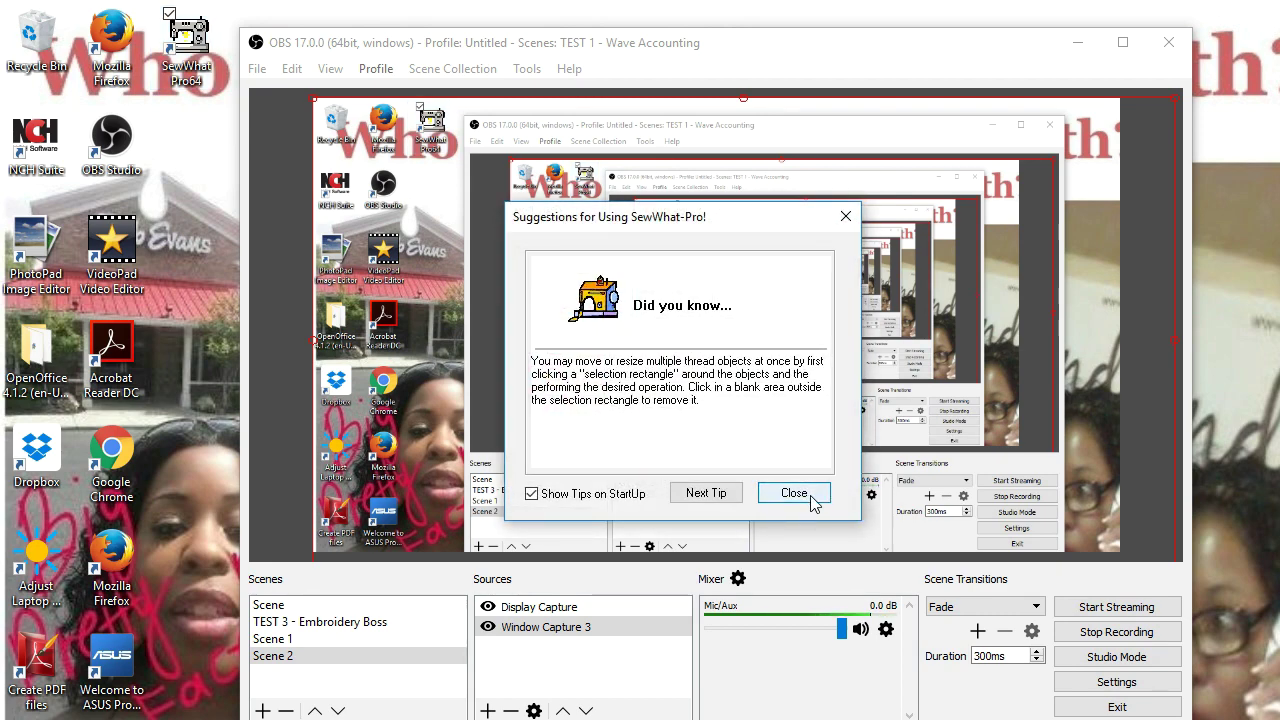
{"action": "left_click", "coordinate": [812, 503]}
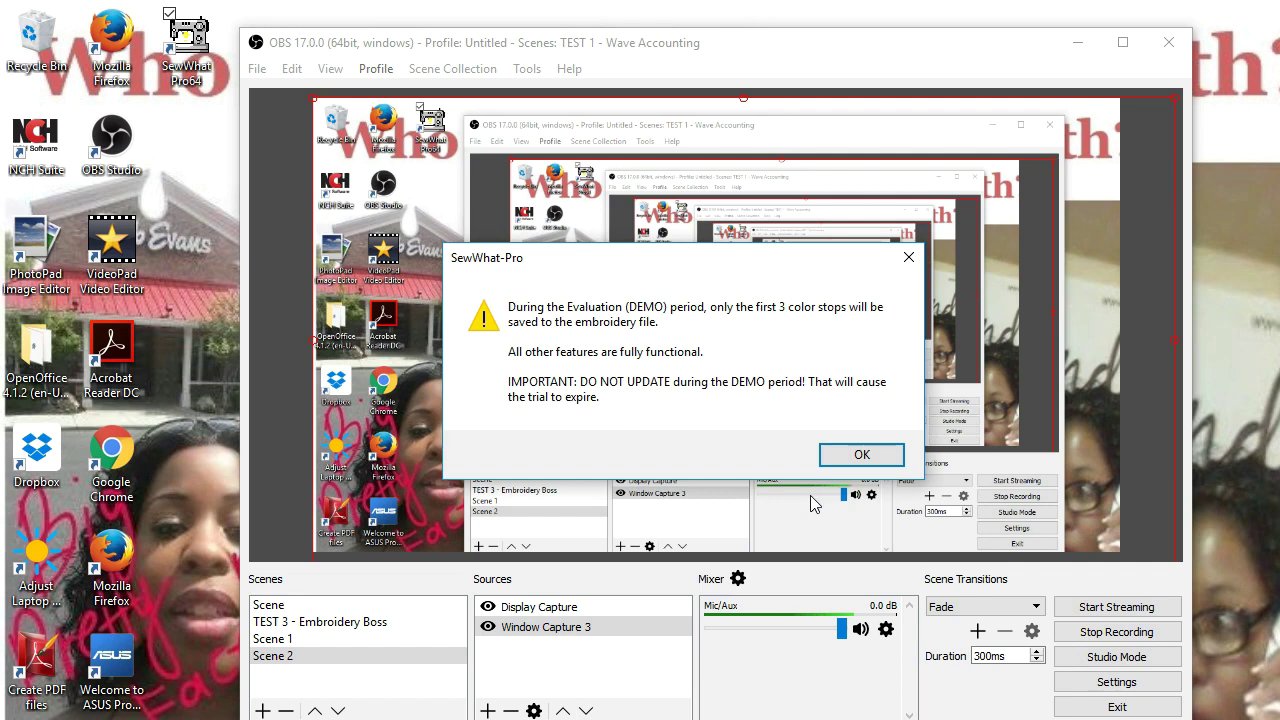
{"action": "left_click", "coordinate": [857, 456]}
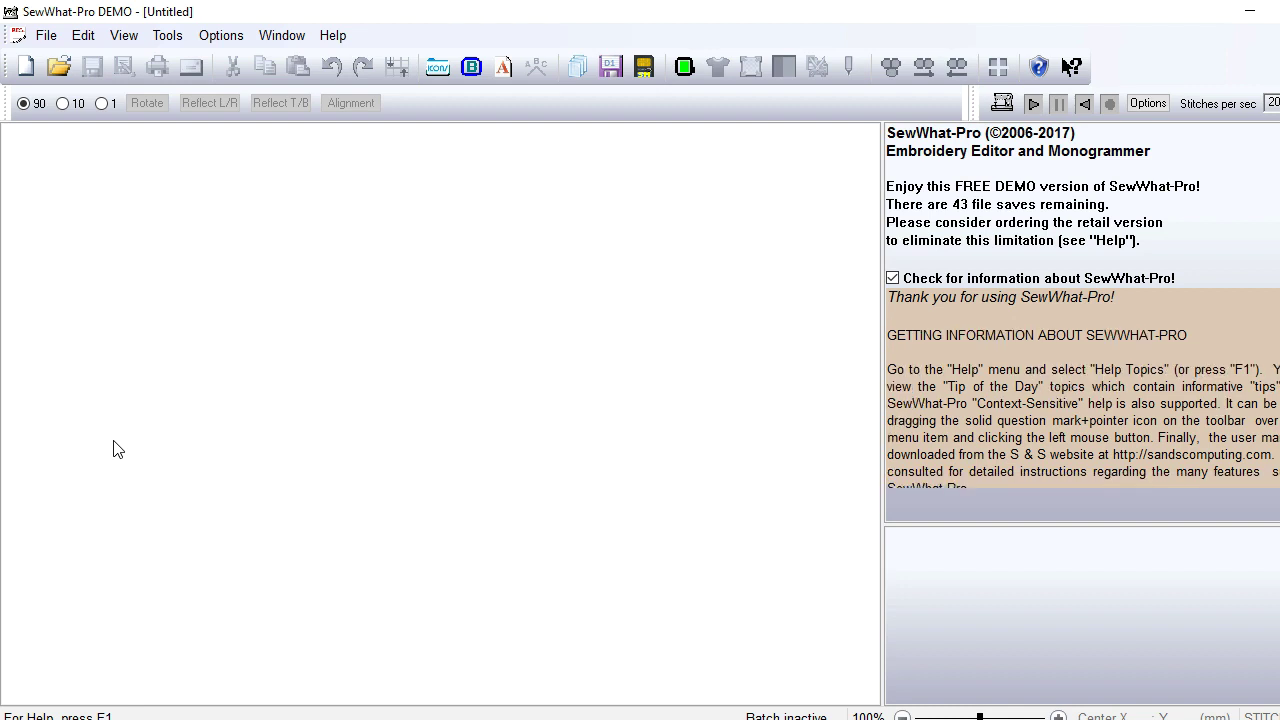
Step: Set the hoop size to the Brother 14.17 X 7.87 (PR-1000 X-Large) hoop
{"action": "left_click", "coordinate": [688, 68]}
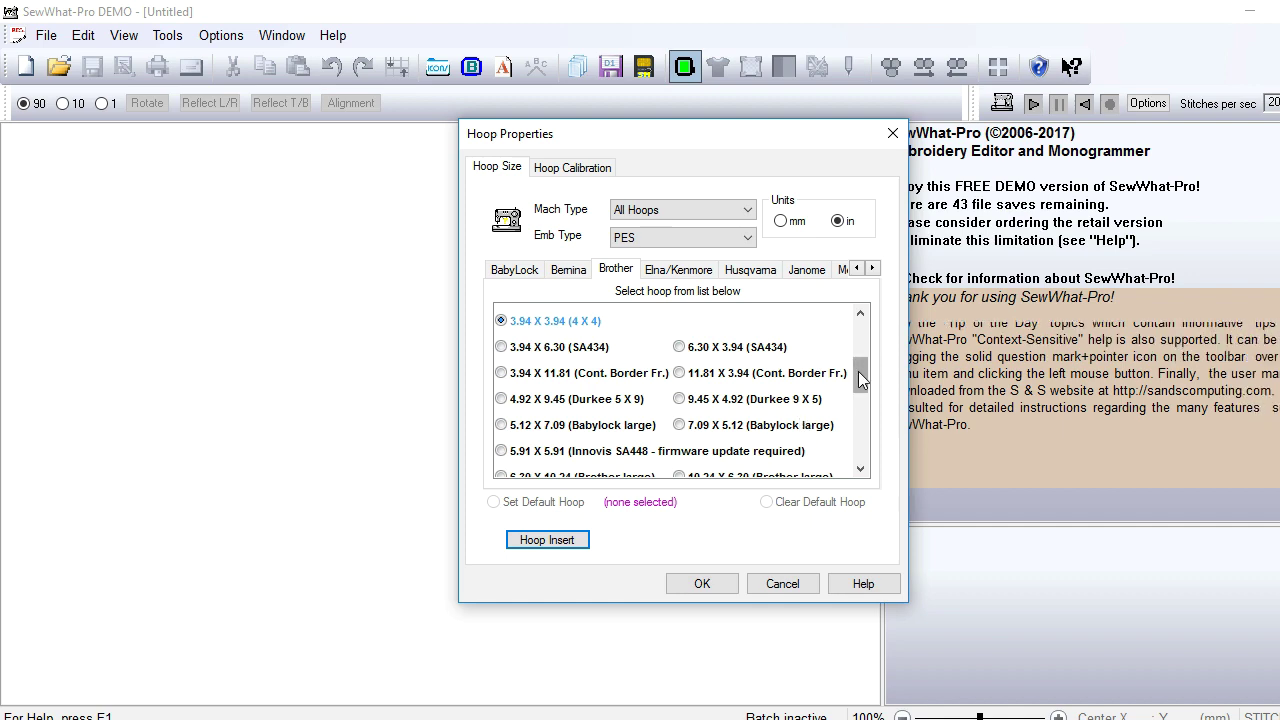
{"action": "left_click_drag", "start_coordinate": [860, 375], "coordinate": [862, 420]}
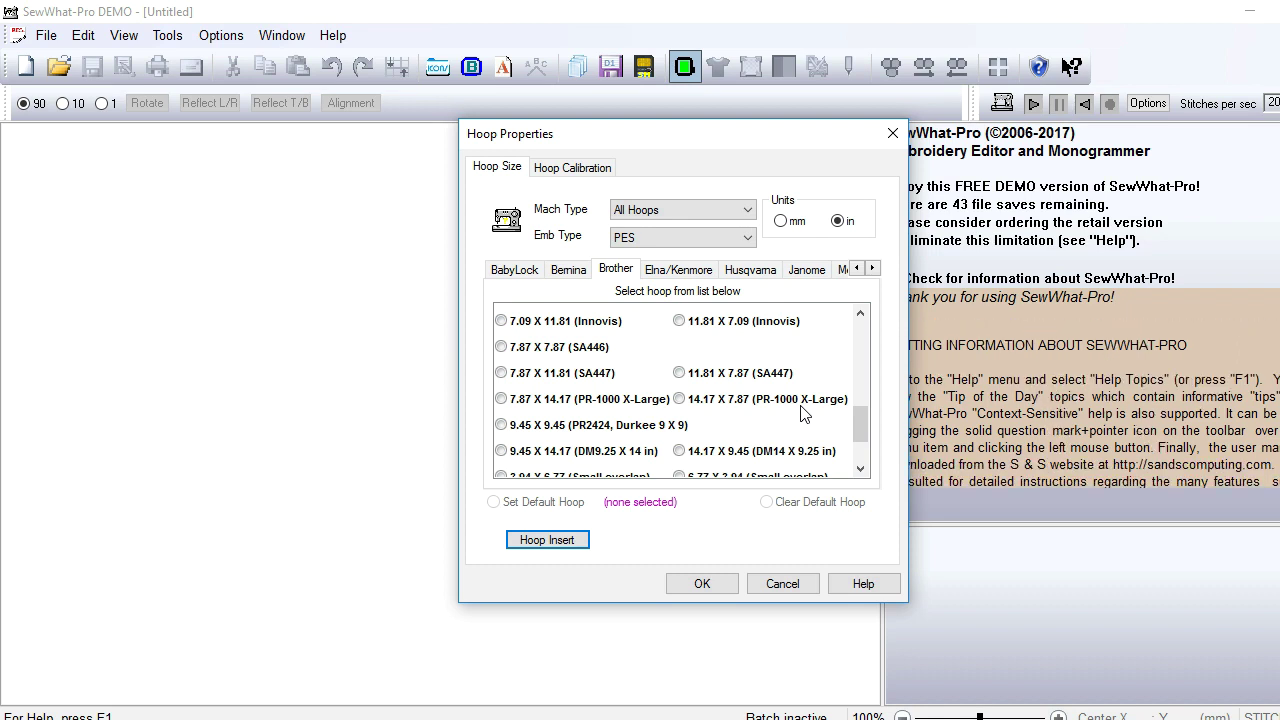
{"action": "left_click", "coordinate": [679, 399]}
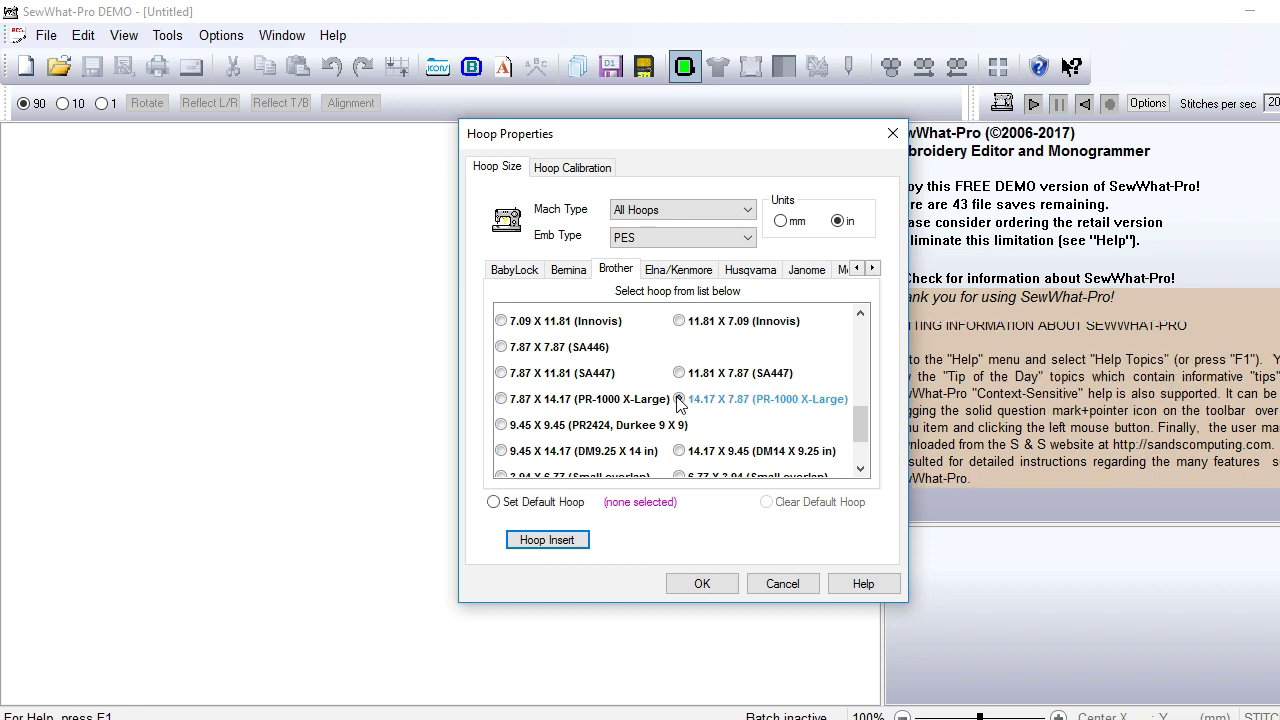
{"action": "left_click", "coordinate": [700, 585]}
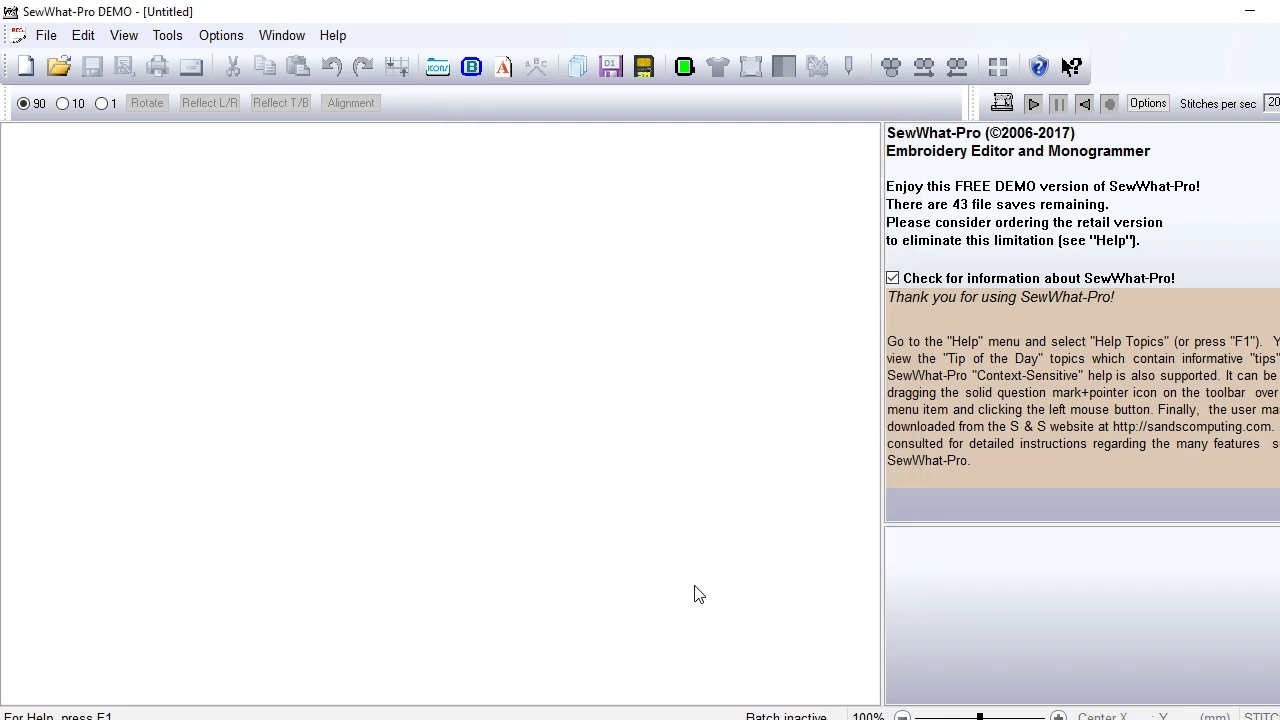
Step: Open DIGISTStippleQuiltBabyBib180x300.PES from the EMBROIDERY-Digitstitches folder in Downloads
{"action": "left_click", "coordinate": [58, 67]}
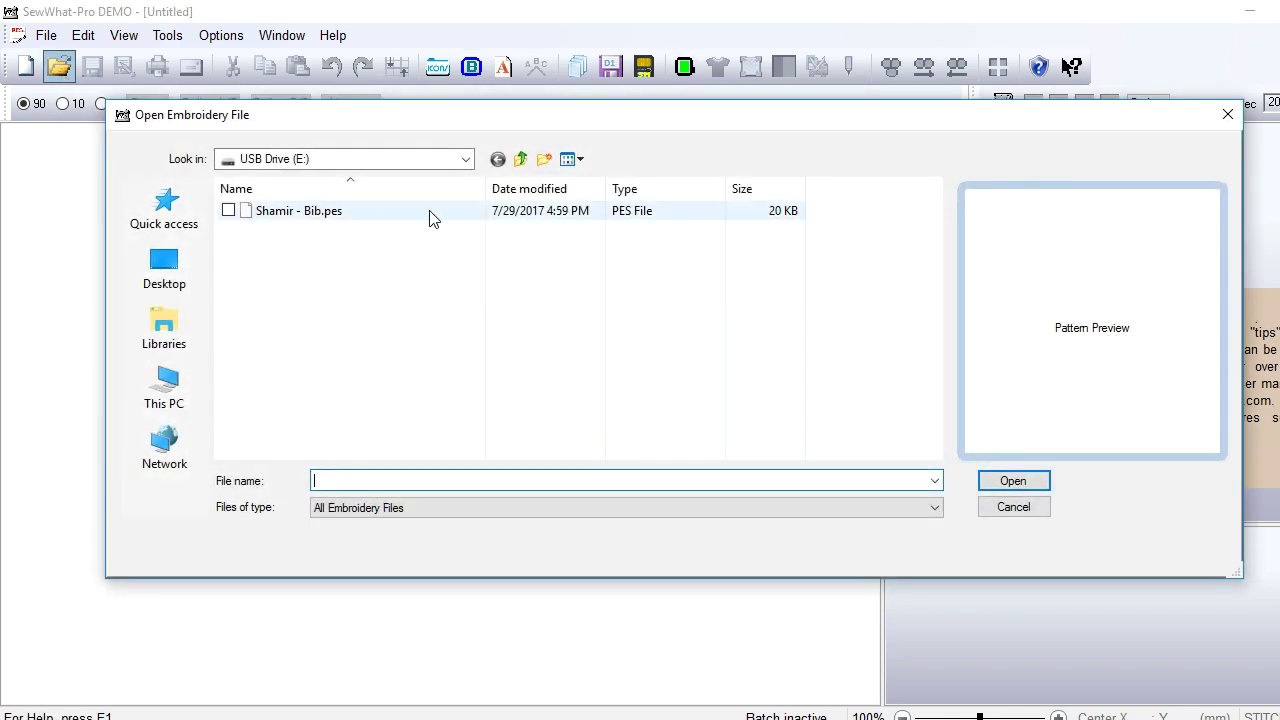
{"action": "left_click", "coordinate": [520, 160]}
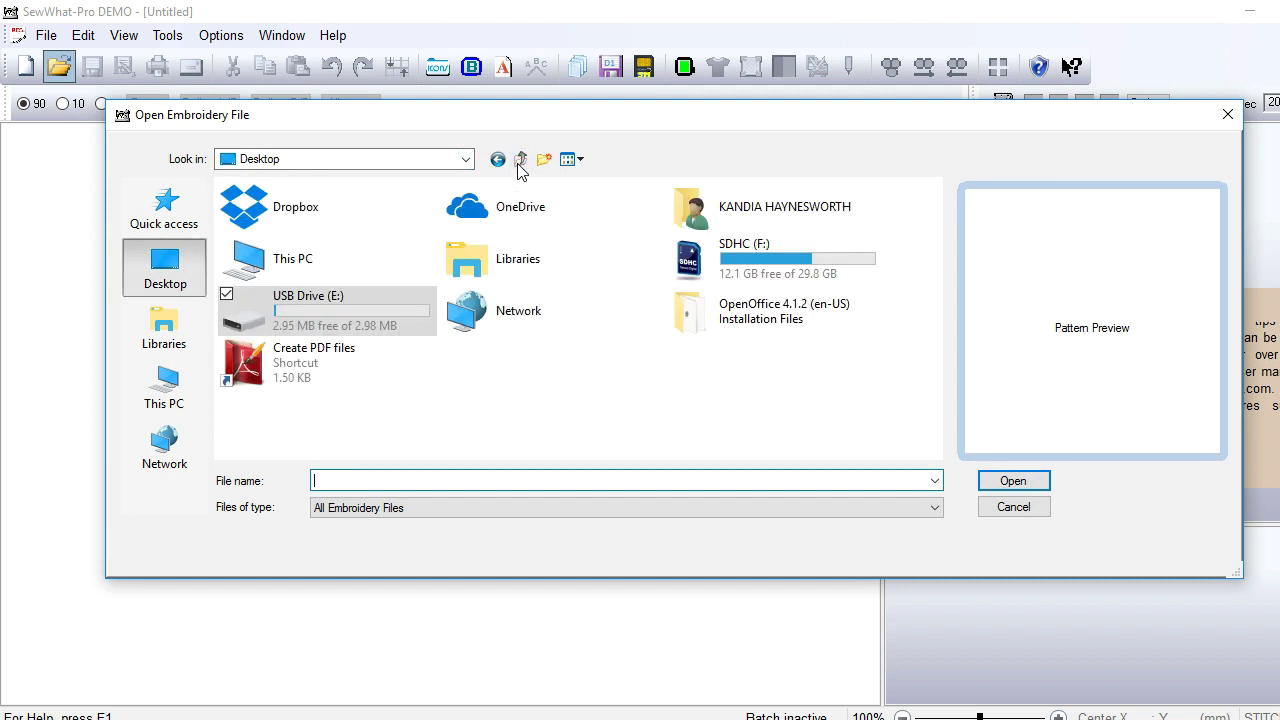
{"action": "left_click", "coordinate": [176, 403]}
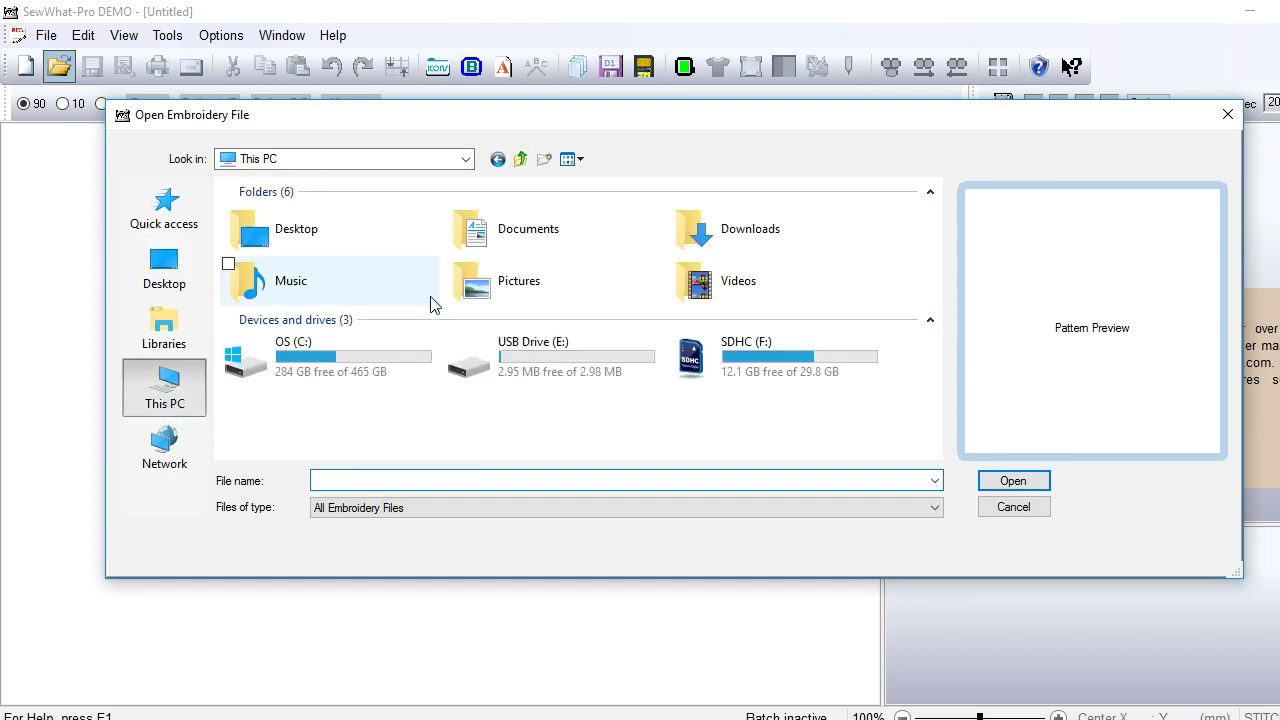
{"action": "double_click", "coordinate": [748, 232]}
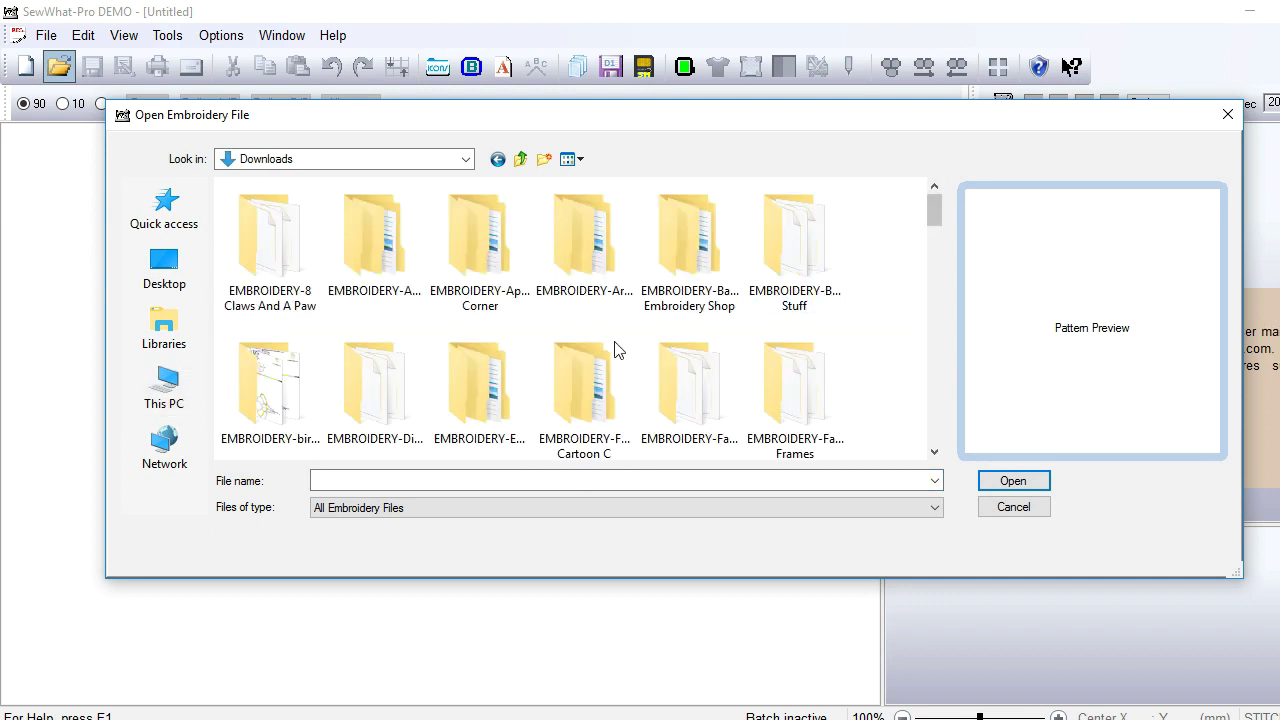
{"action": "double_click", "coordinate": [371, 418]}
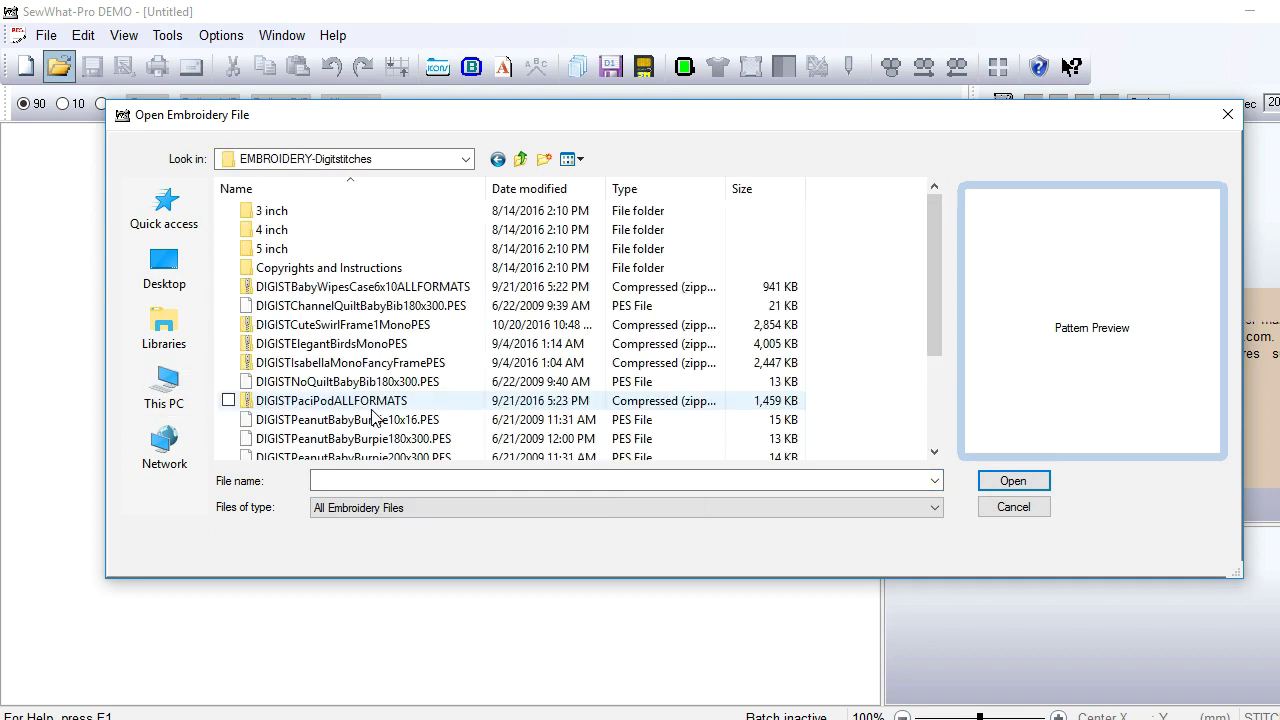
{"action": "left_click_drag", "start_coordinate": [935, 262], "coordinate": [931, 397]}
{"action": "left_click", "coordinate": [429, 441]}
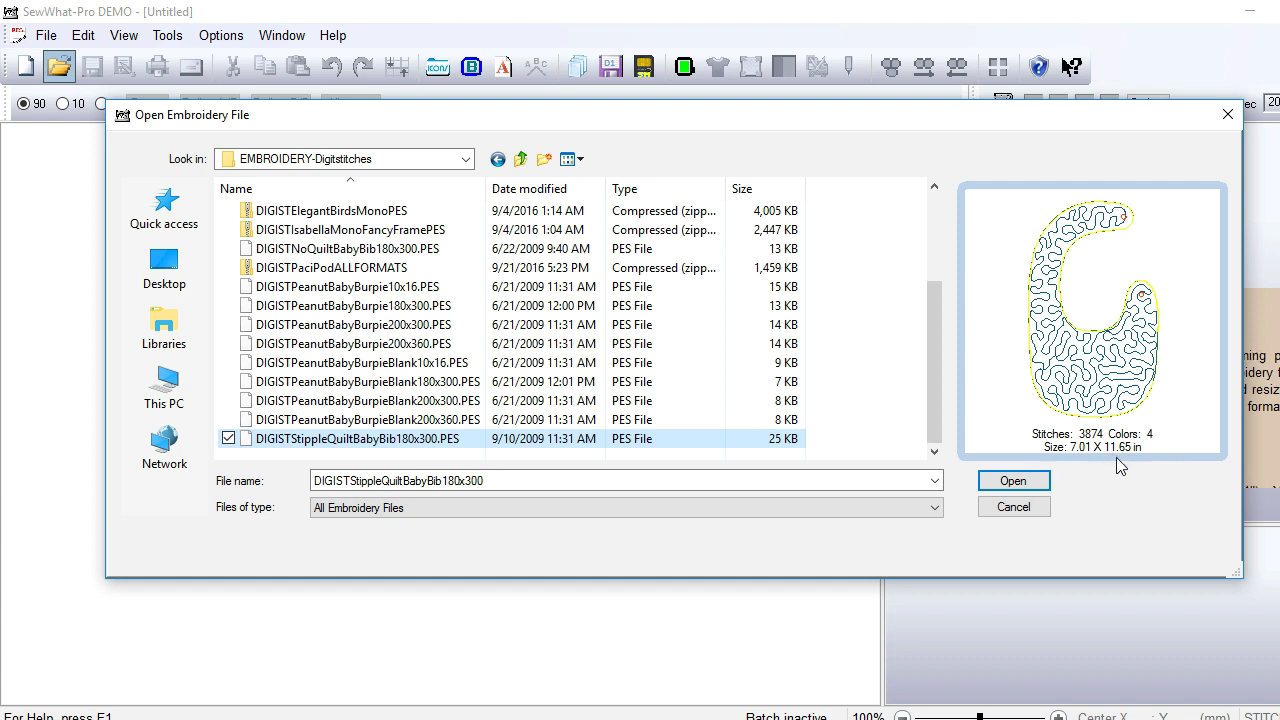
{"action": "left_click", "coordinate": [1010, 482]}
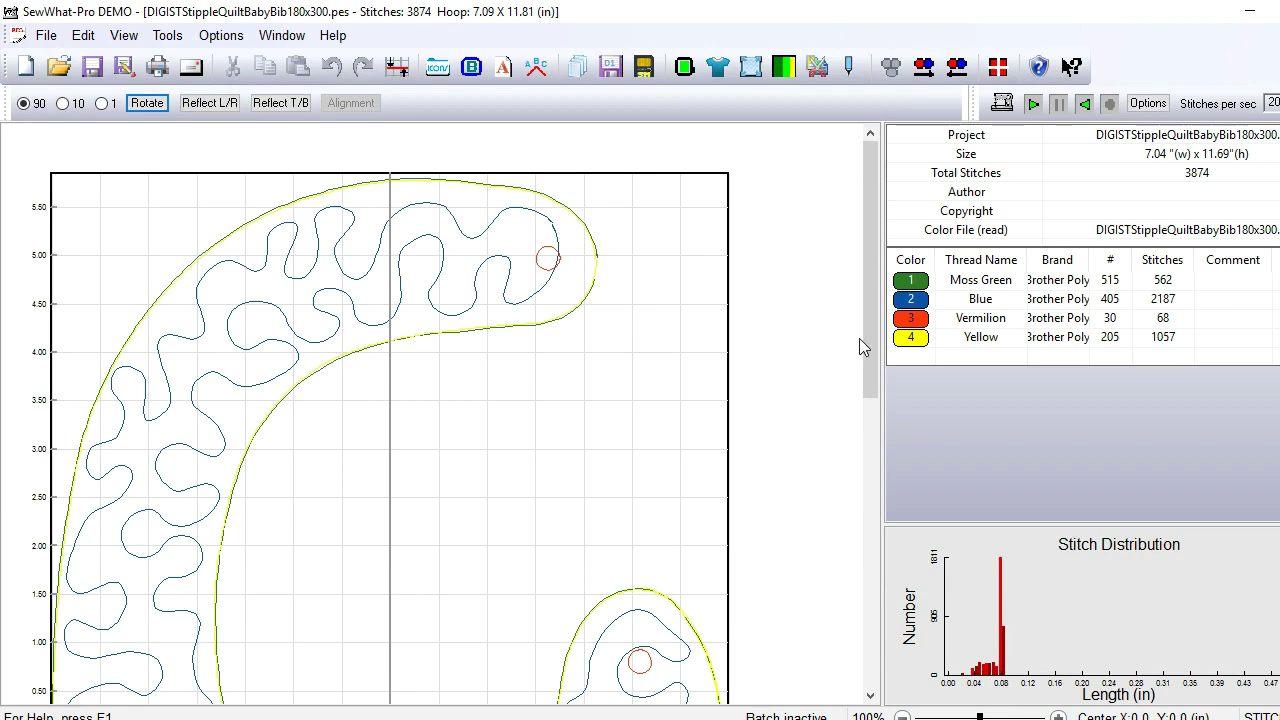
Step: Start merging a design into the bib and open the stitchtopiaHenry zip archive in the EMBROIDERY-Stitchtopia downloads folder
{"action": "left_click_drag", "start_coordinate": [870, 348], "coordinate": [870, 378]}
{"action": "left_click_drag", "start_coordinate": [871, 407], "coordinate": [867, 536]}
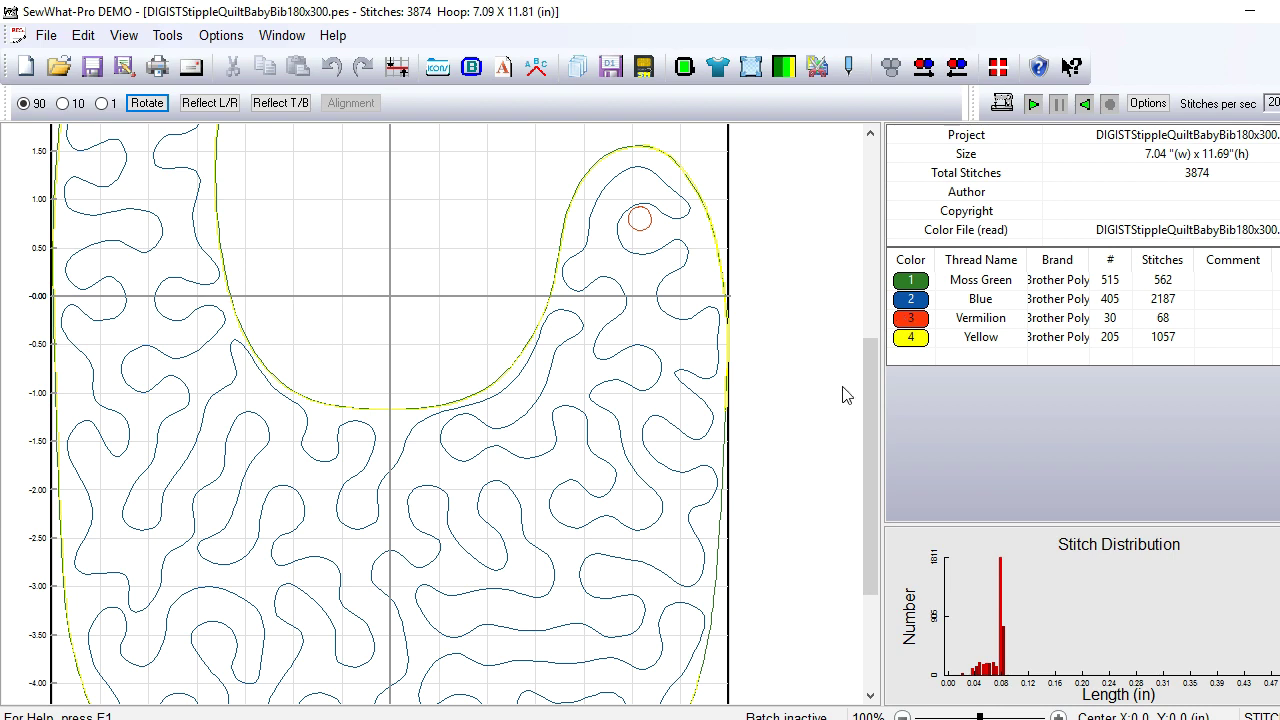
{"action": "left_click_drag", "start_coordinate": [863, 409], "coordinate": [888, 525]}
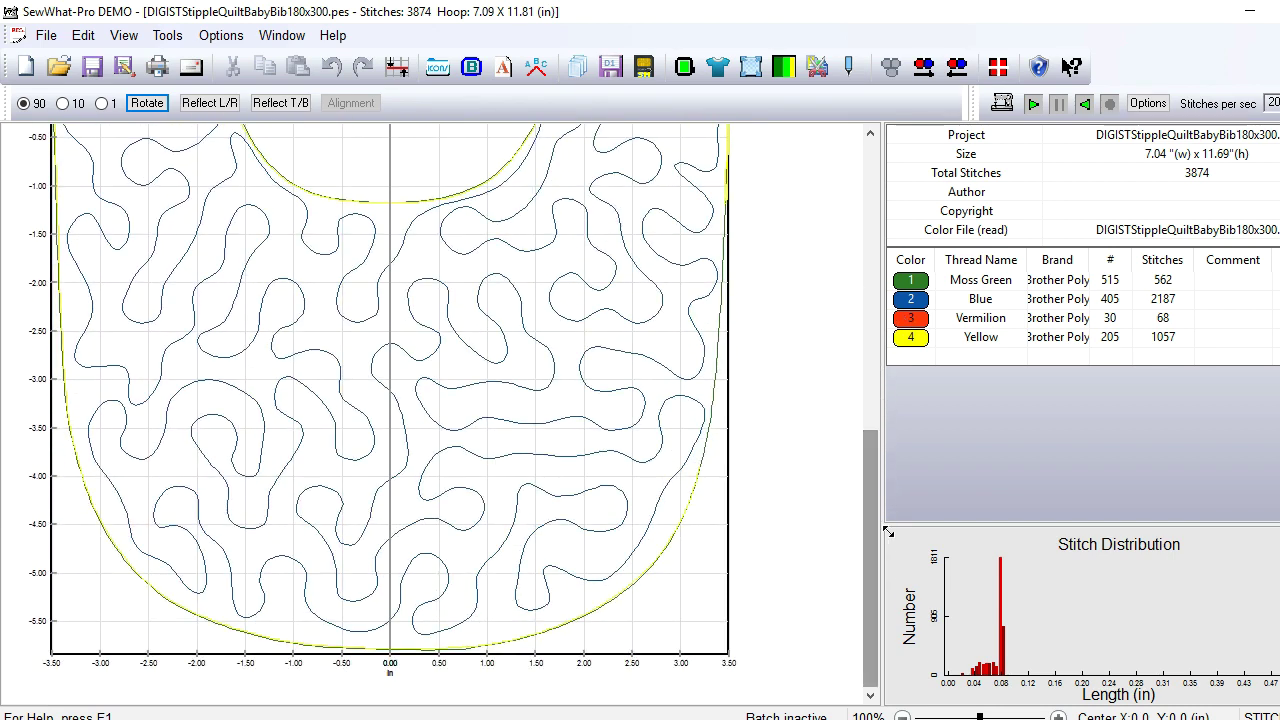
{"action": "left_click", "coordinate": [46, 38]}
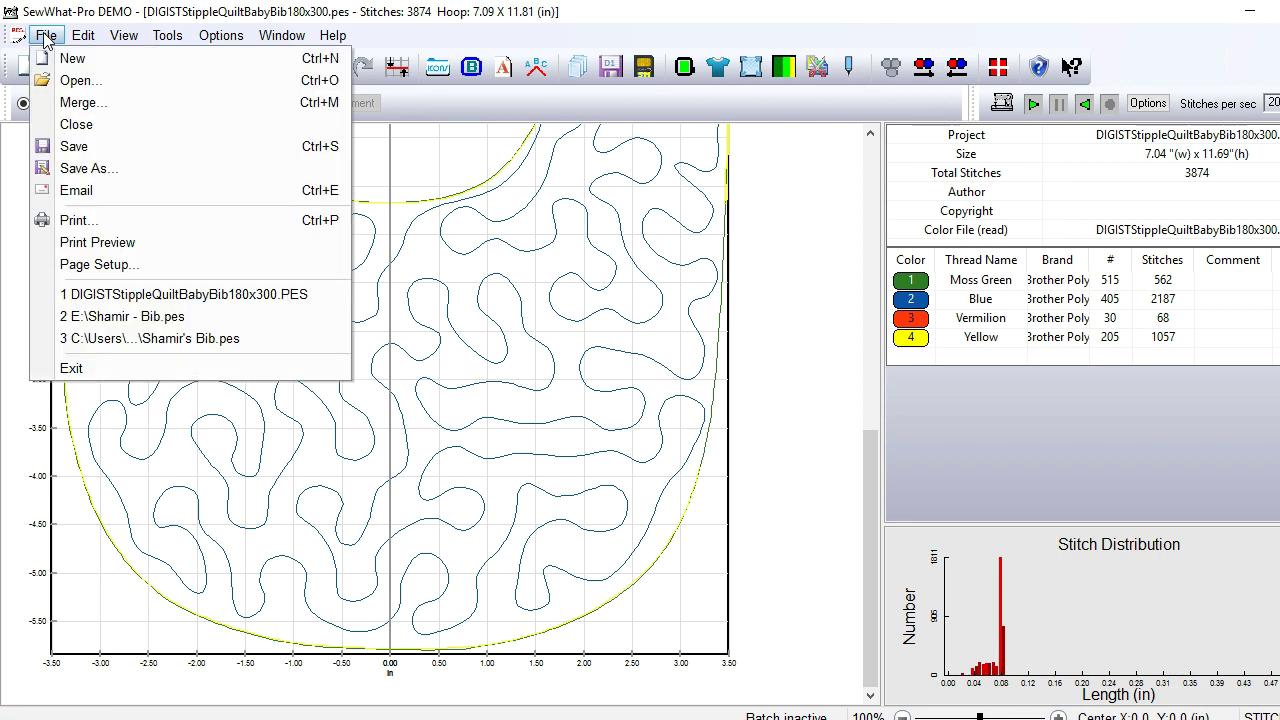
{"action": "left_click", "coordinate": [87, 113]}
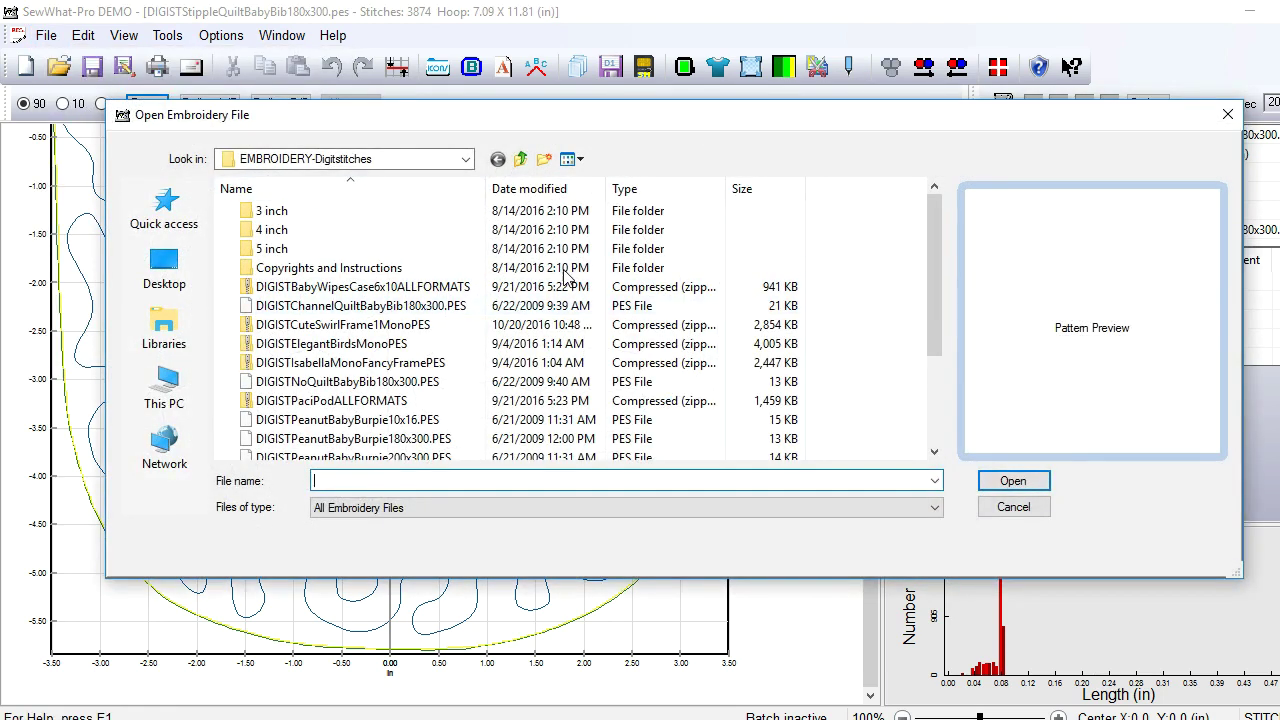
{"action": "left_click", "coordinate": [520, 159]}
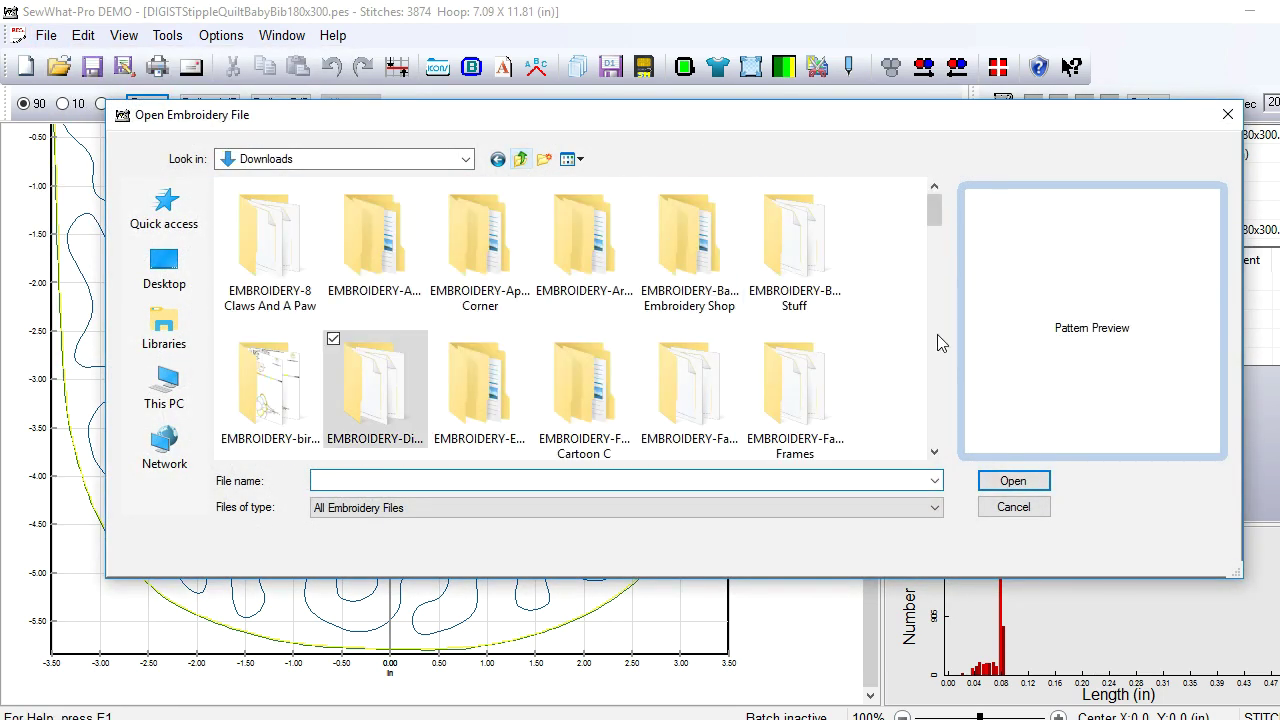
{"action": "left_click_drag", "start_coordinate": [933, 218], "coordinate": [941, 247]}
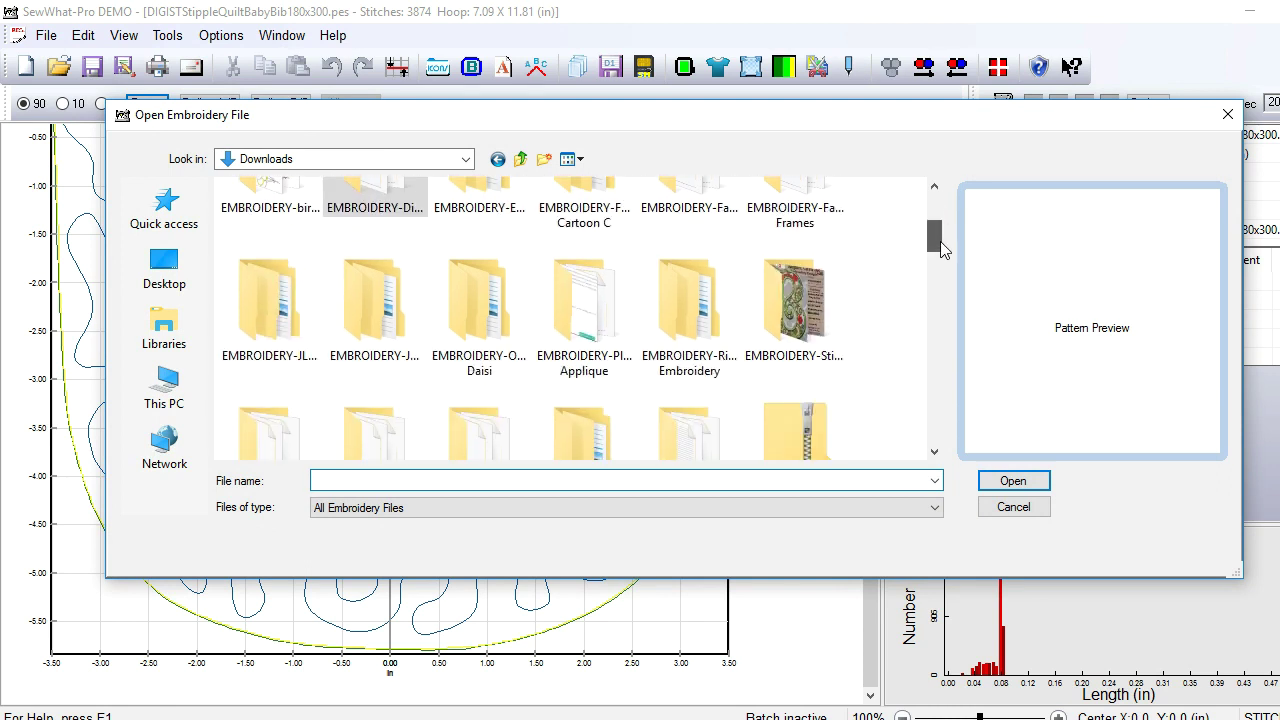
{"action": "double_click", "coordinate": [789, 300]}
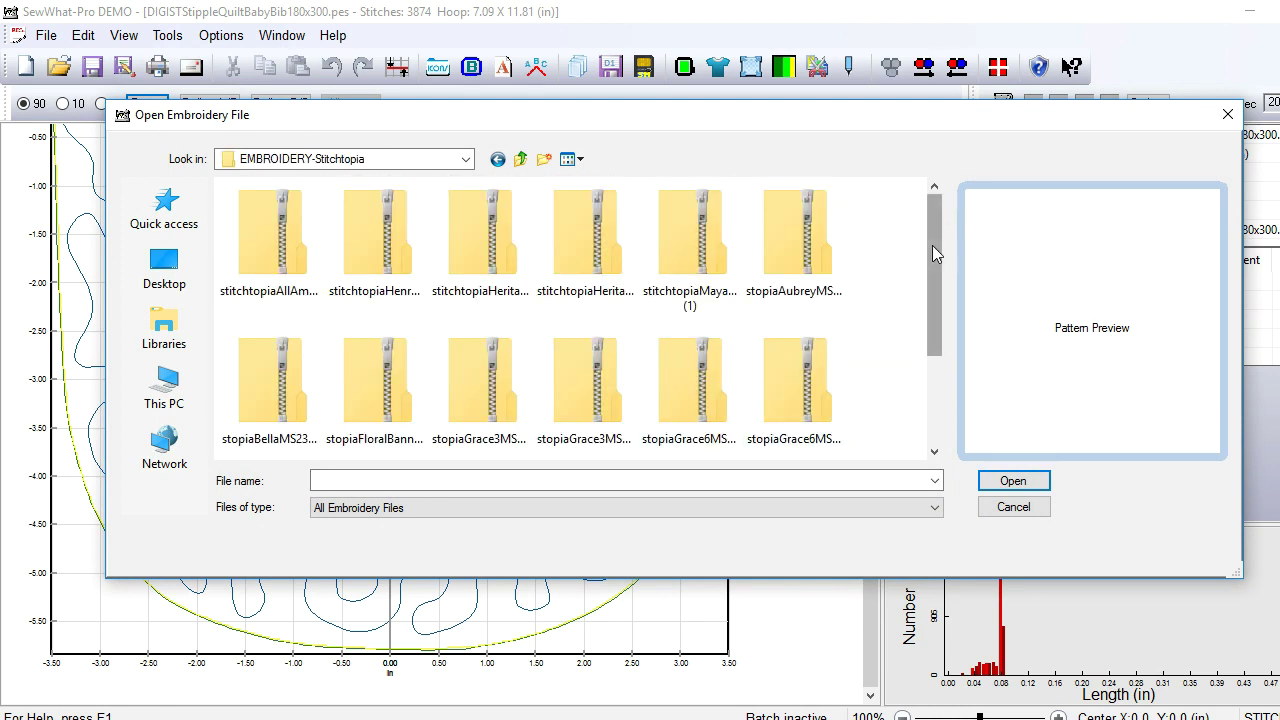
{"action": "mouse_move", "coordinate": [930, 243]}
{"action": "left_mouse_down"}
{"action": "mouse_move", "coordinate": [932, 256]}
{"action": "mouse_move", "coordinate": [941, 238]}
{"action": "left_mouse_up"}
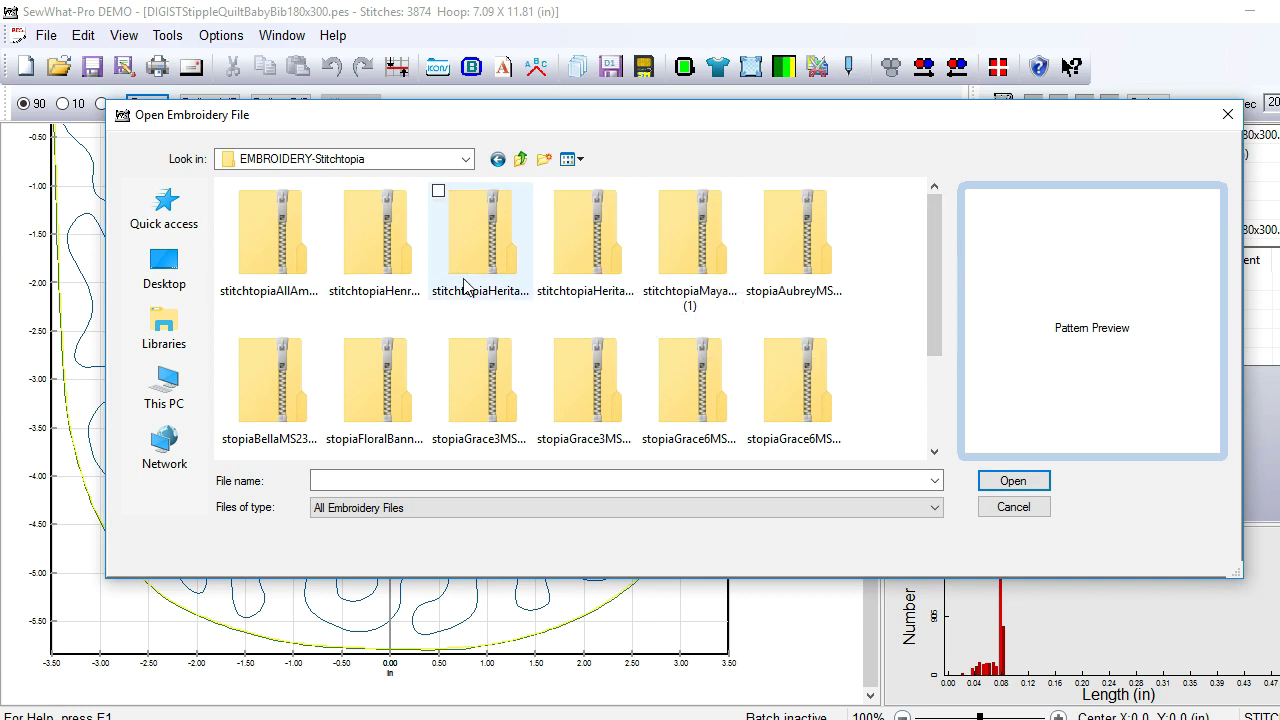
{"action": "double_click", "coordinate": [395, 278]}
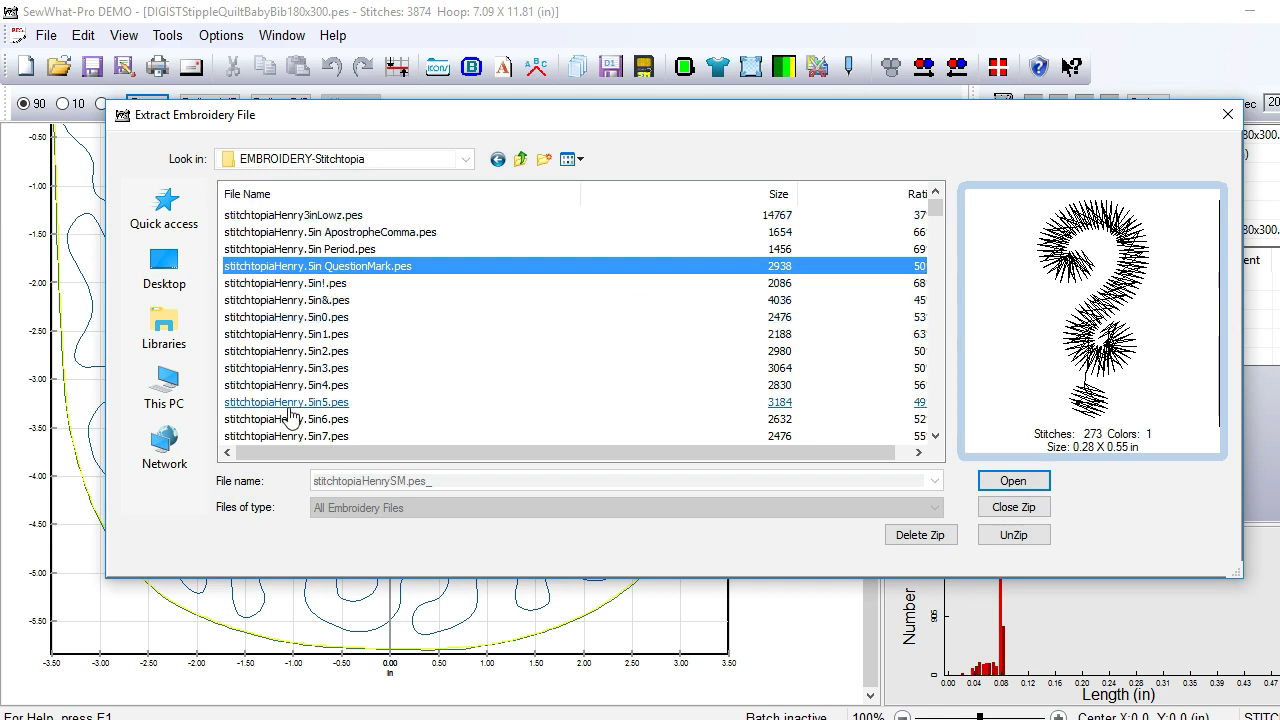
Step: Merge the 2.5-inch capital S, stitchtopiaHenry2.5inCapS.pes, from the archive into the bib design
{"action": "left_click_drag", "start_coordinate": [937, 204], "coordinate": [936, 322]}
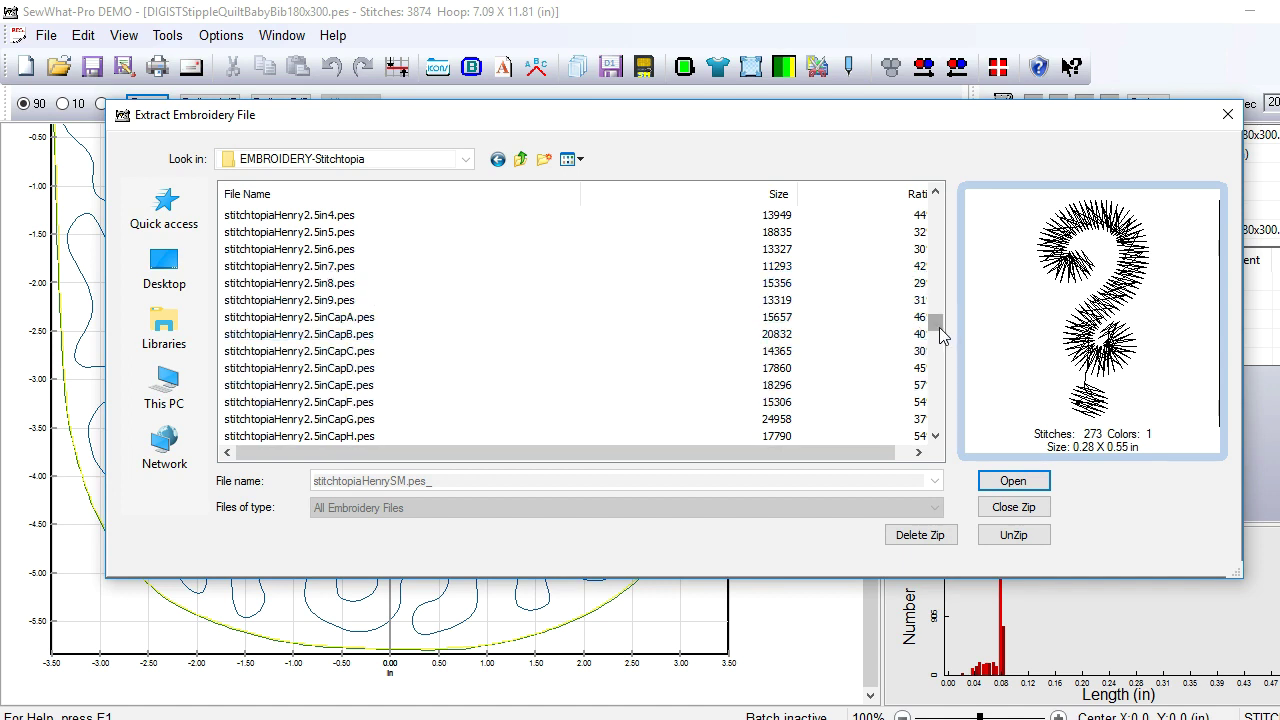
{"action": "mouse_move", "coordinate": [937, 327]}
{"action": "left_mouse_down"}
{"action": "mouse_move", "coordinate": [938, 353]}
{"action": "mouse_move", "coordinate": [940, 342]}
{"action": "left_mouse_up"}
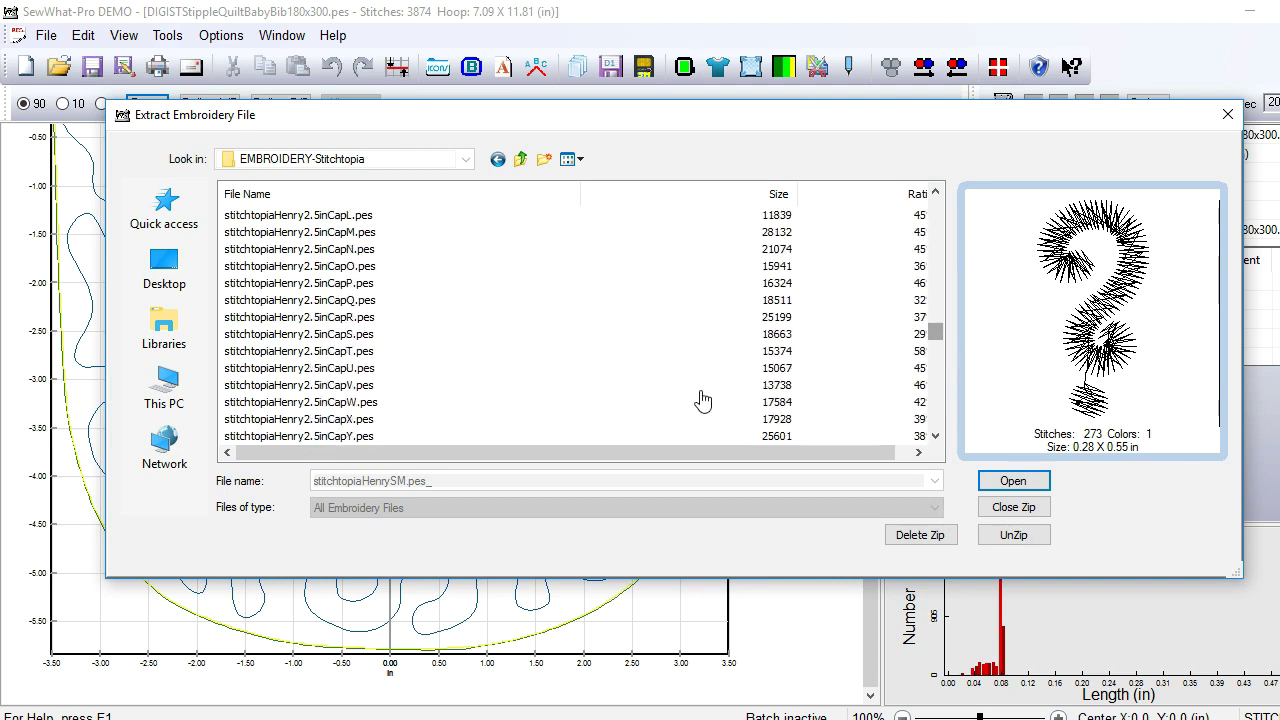
{"action": "left_click", "coordinate": [346, 334]}
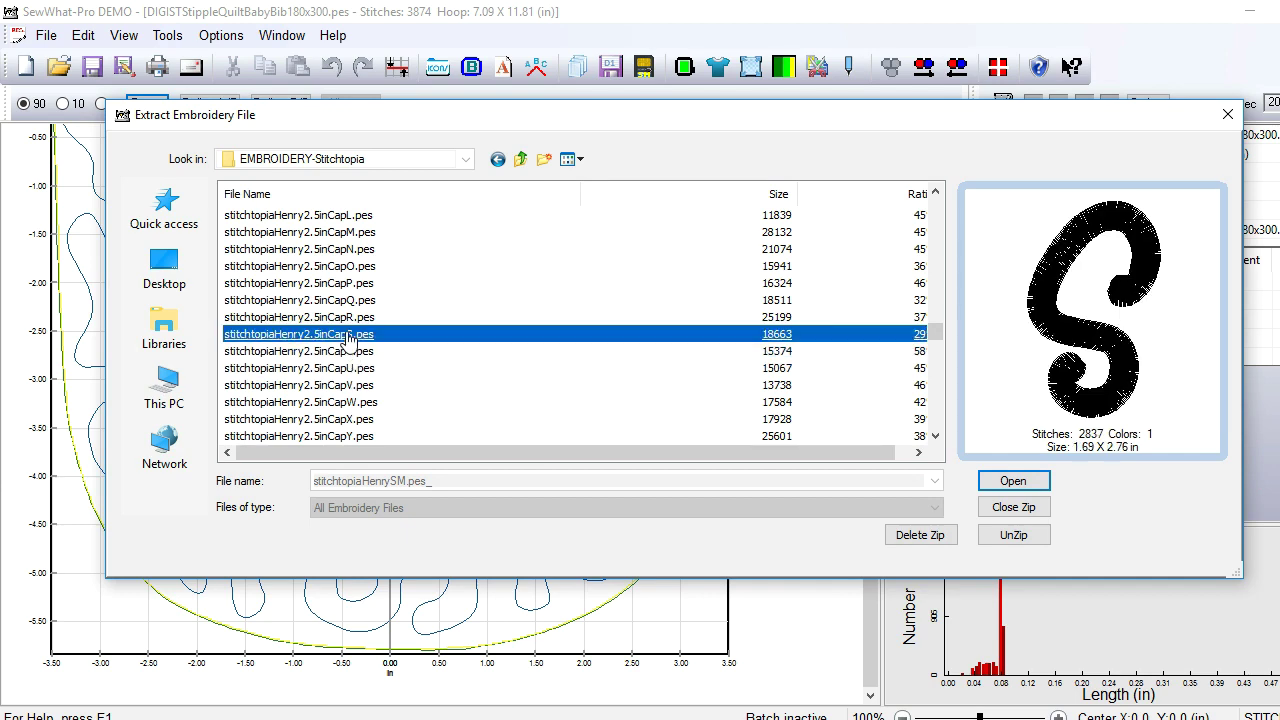
{"action": "left_click", "coordinate": [1012, 482]}
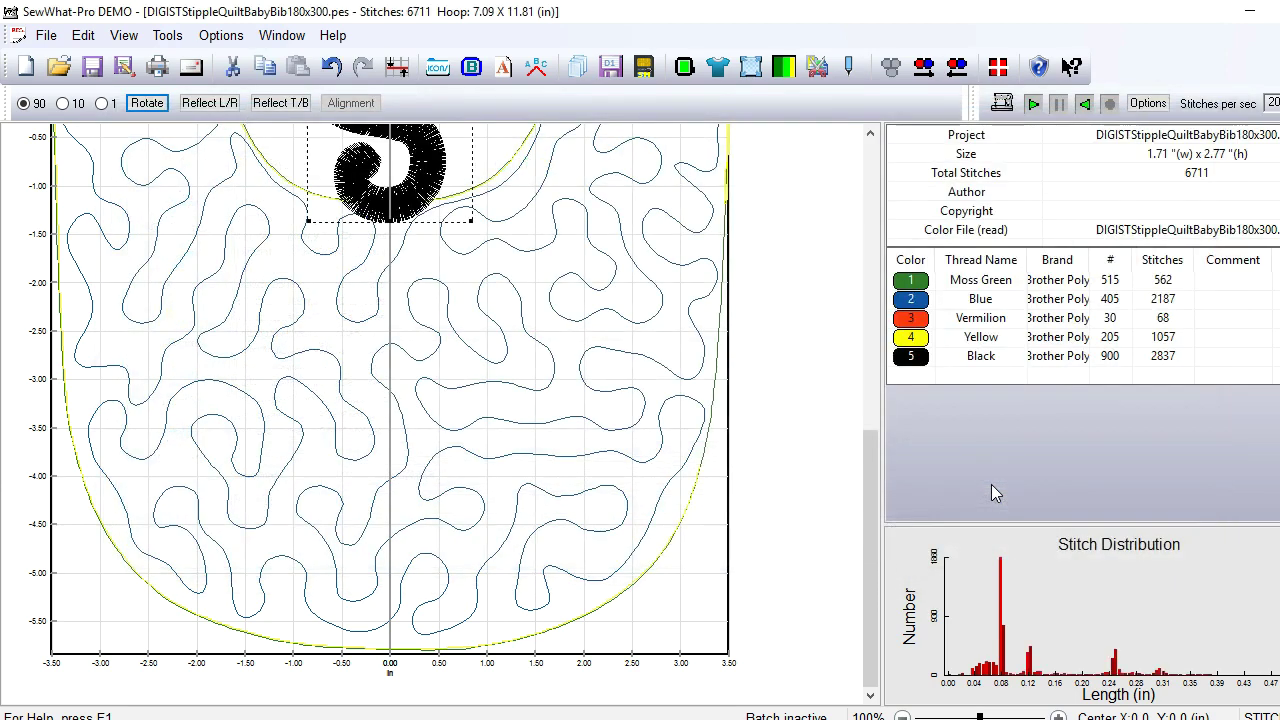
Step: Move the letter S to the lower-left part of the bib and rotate it by 180 degrees
{"action": "left_click_drag", "start_coordinate": [338, 287], "coordinate": [210, 475]}
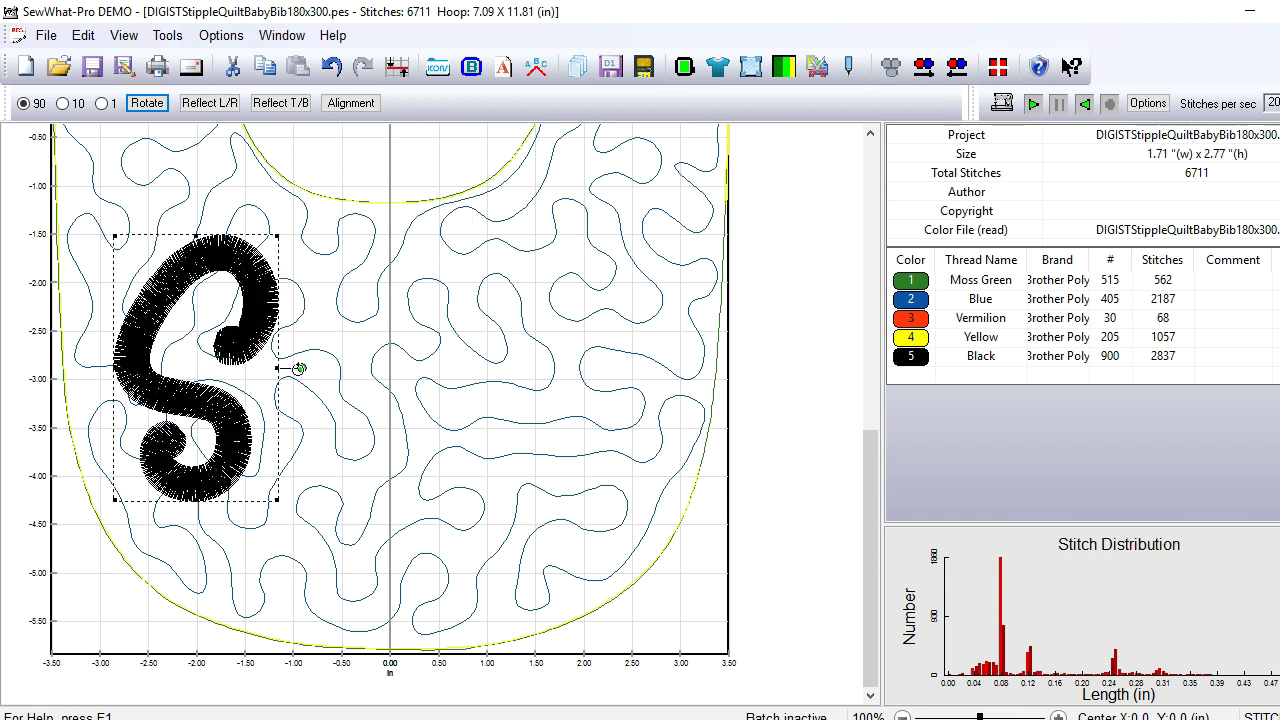
{"action": "left_click_drag", "start_coordinate": [302, 369], "coordinate": [96, 369]}
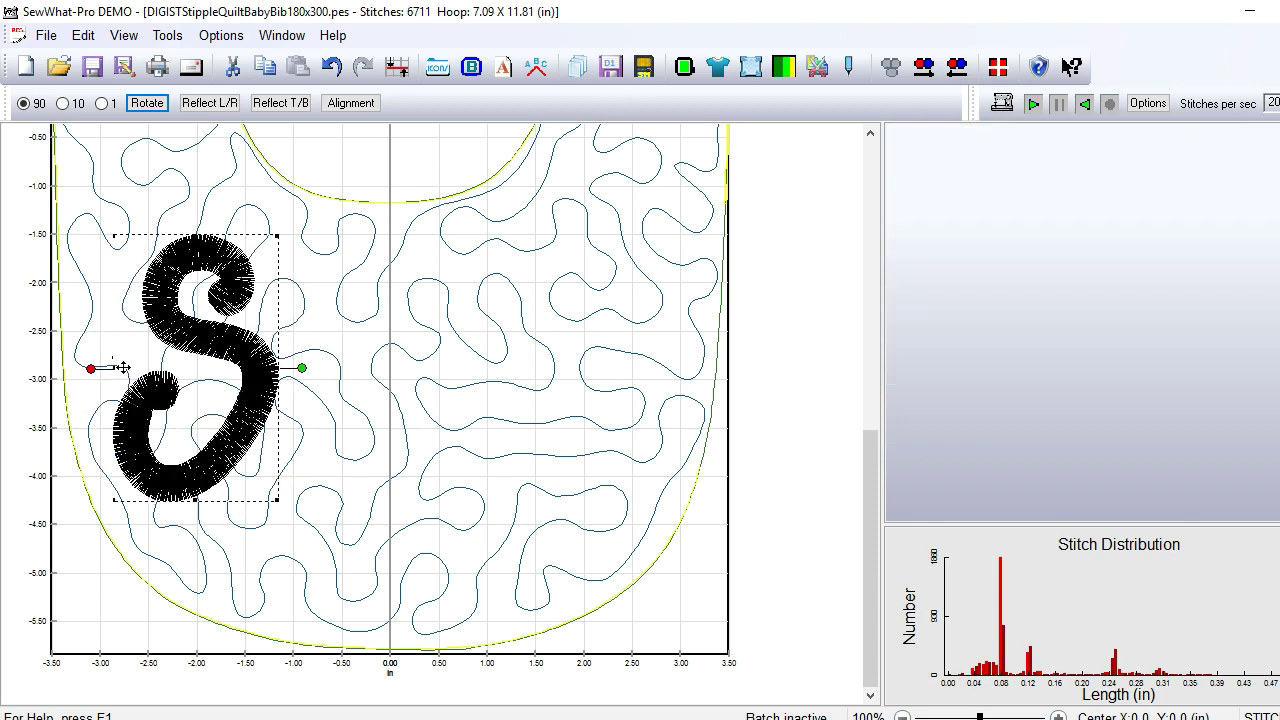
{"action": "left_click", "coordinate": [280, 243]}
Step: Shift the quilted bib to a center of about X 0.1, Y -0.3 in, and move the S slightly down and left
{"action": "left_click_drag", "start_coordinate": [227, 281], "coordinate": [236, 308]}
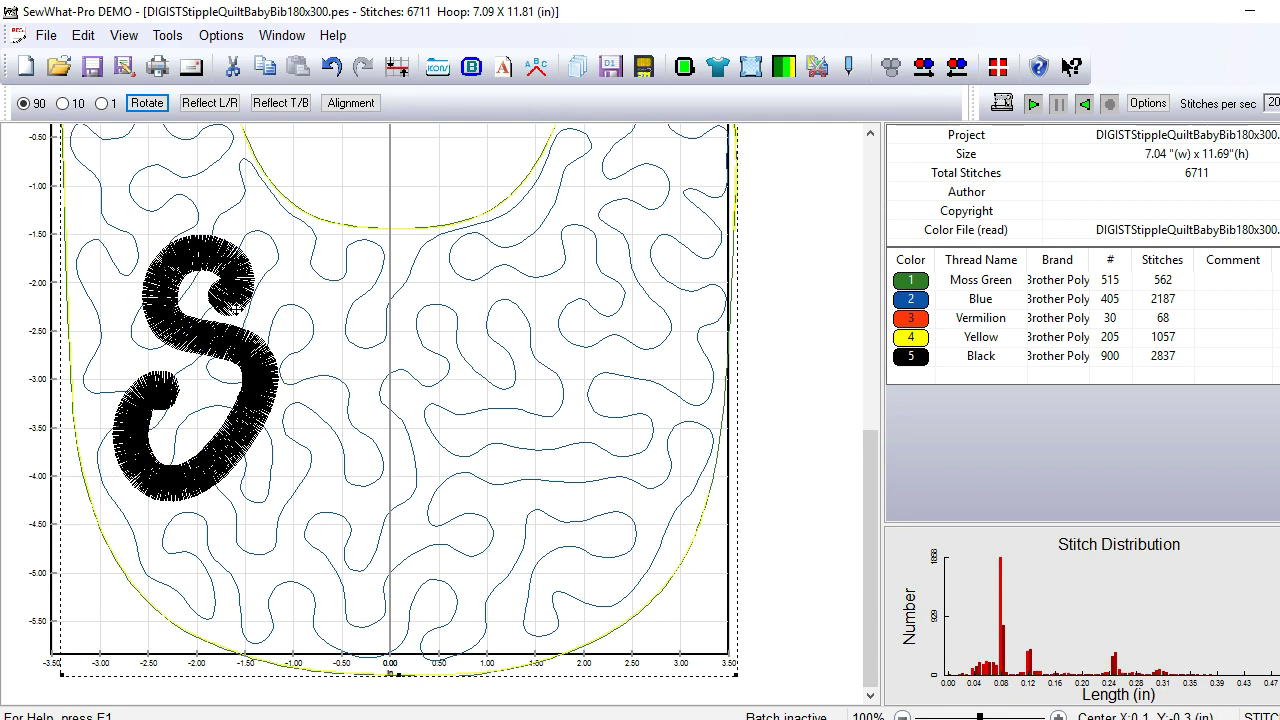
{"action": "left_click", "coordinate": [800, 451]}
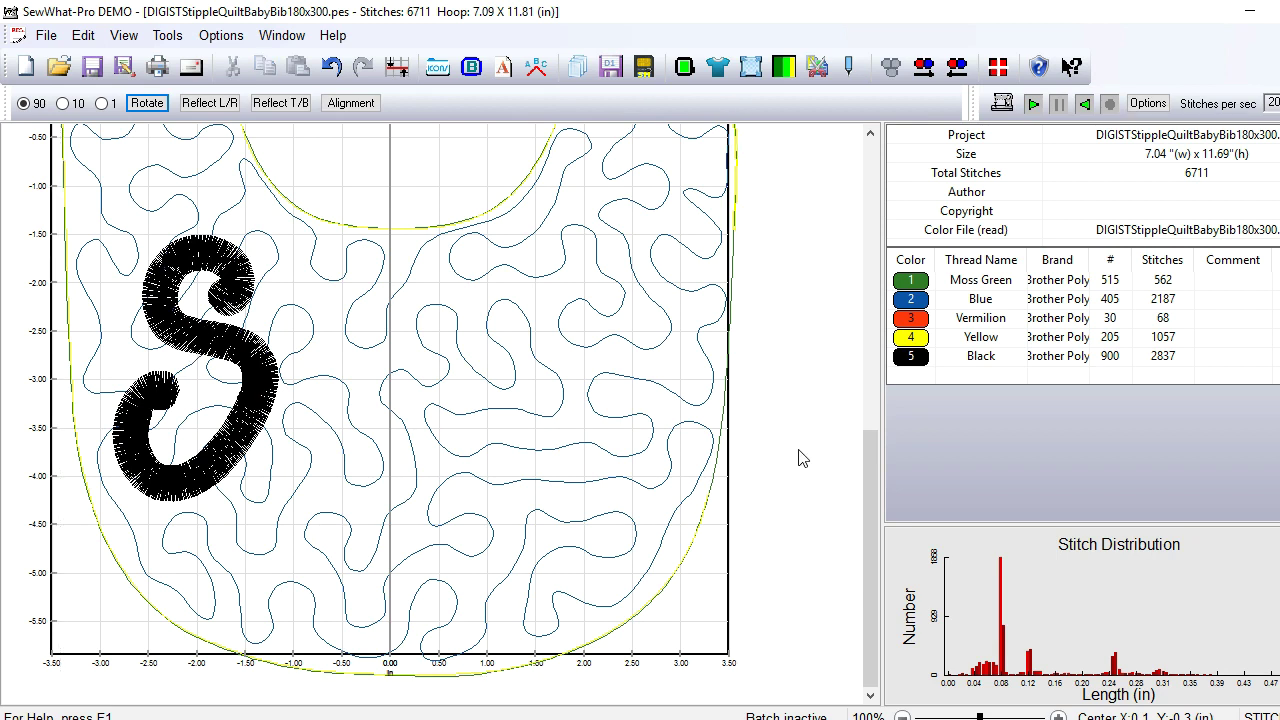
{"action": "left_click", "coordinate": [258, 402]}
{"action": "left_click_drag", "start_coordinate": [233, 400], "coordinate": [221, 424]}
Step: Center the quilted bib in the hoop at X 0.0, Y 0.0 in, and shrink it to 6.86 x 11.46 in
{"action": "left_click", "coordinate": [653, 509]}
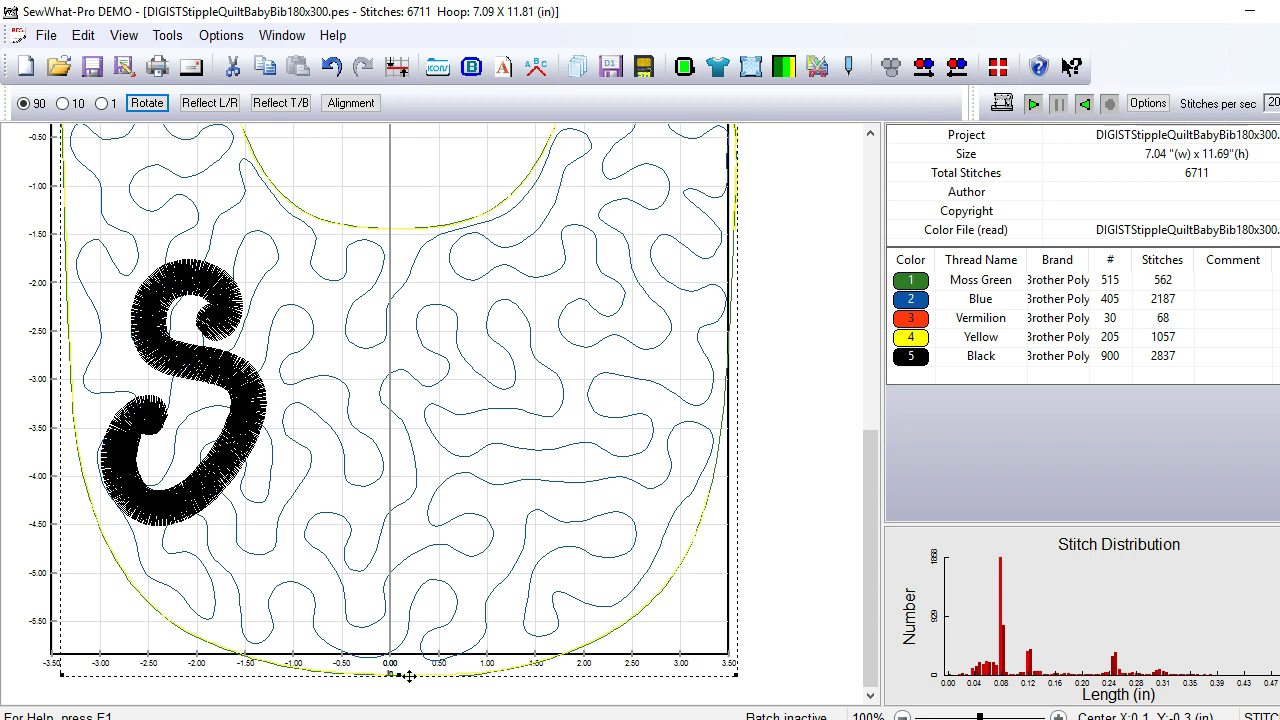
{"action": "left_click", "coordinate": [800, 590]}
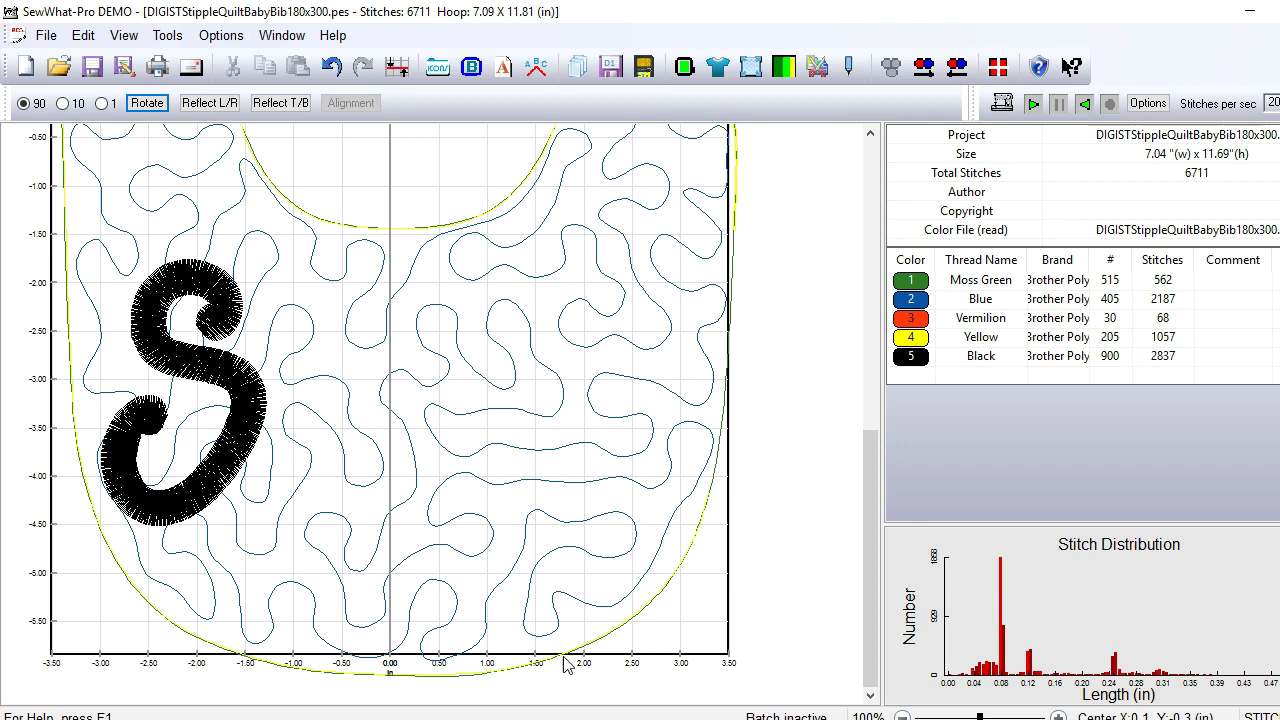
{"action": "left_click", "coordinate": [604, 595]}
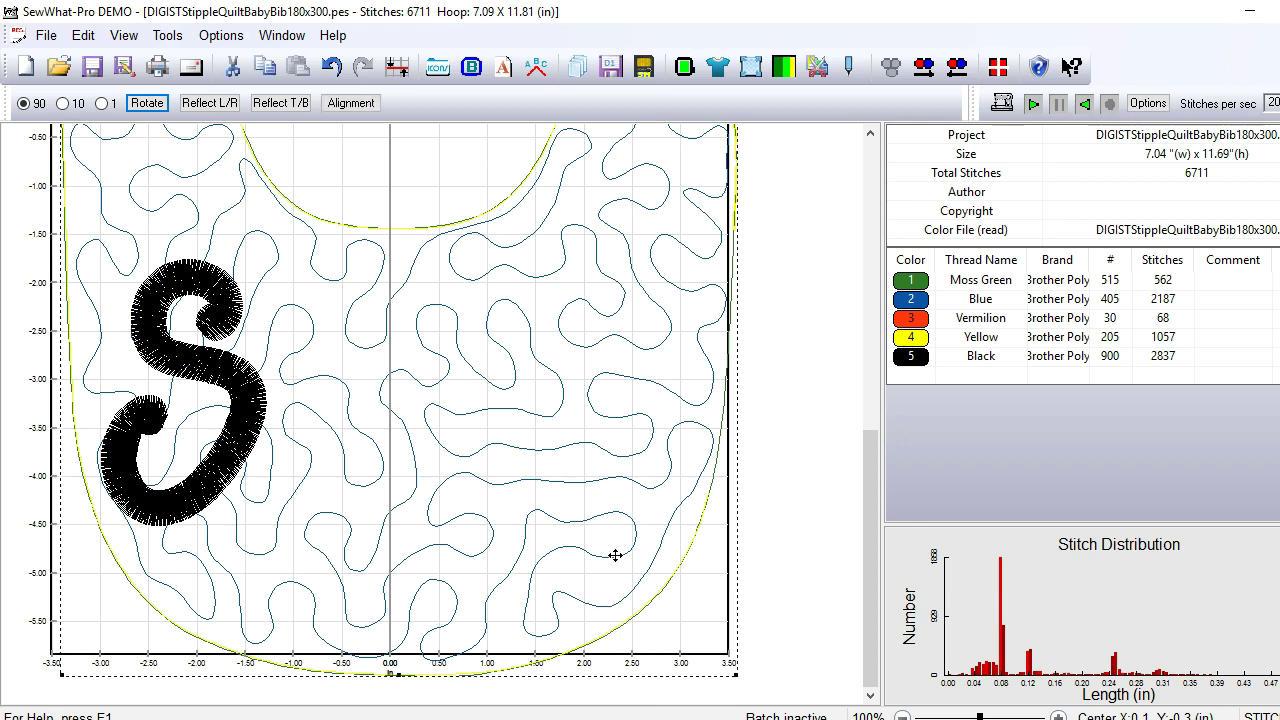
{"action": "left_click_drag", "start_coordinate": [615, 555], "coordinate": [616, 528]}
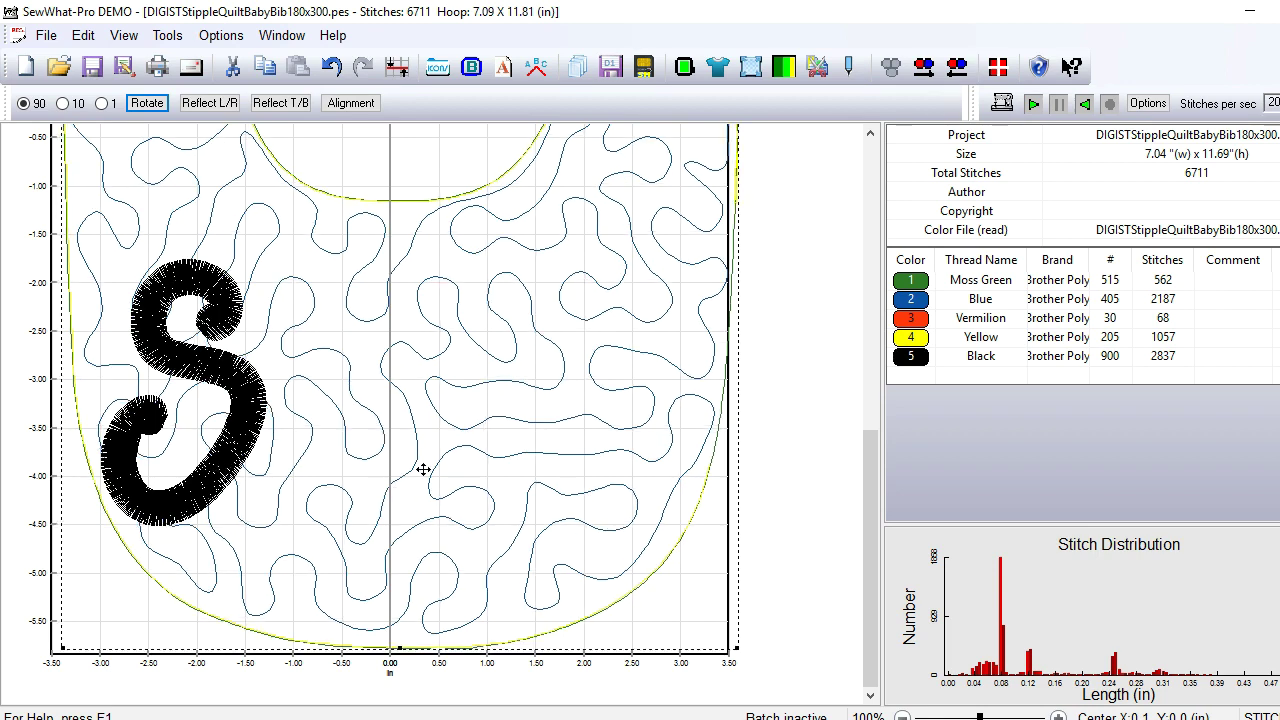
{"action": "left_click_drag", "start_coordinate": [423, 469], "coordinate": [417, 471]}
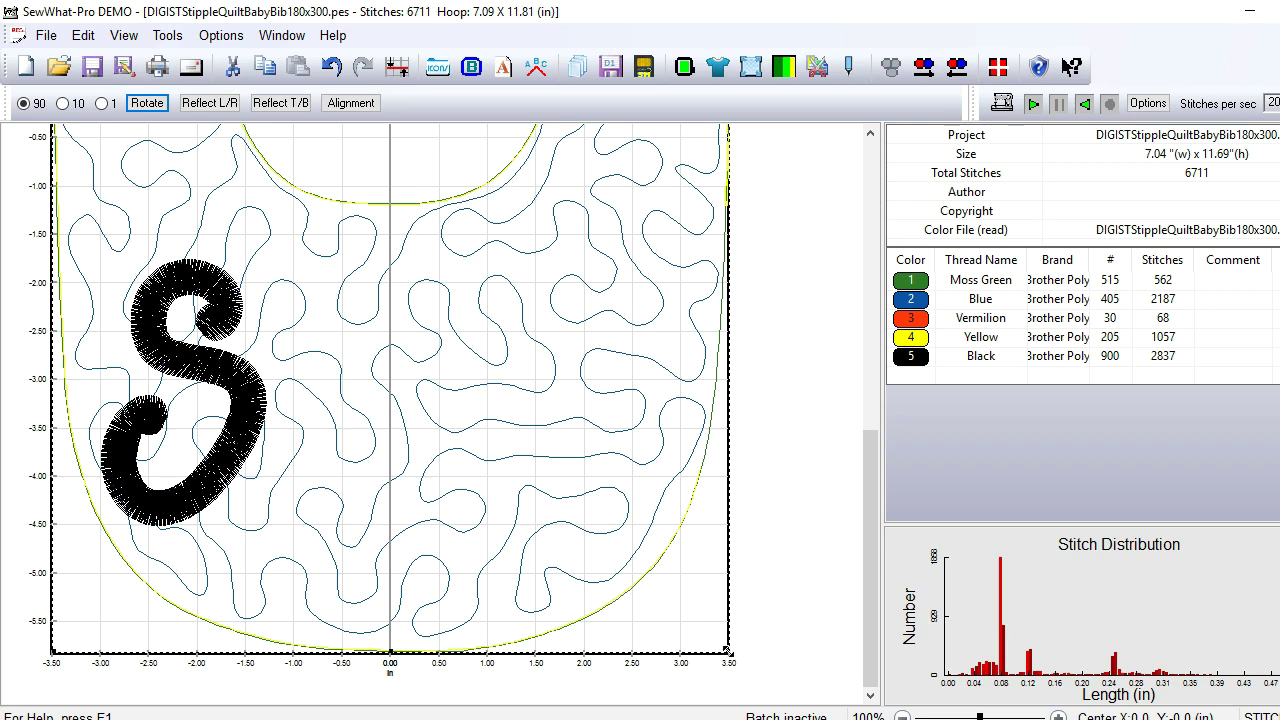
{"action": "left_click_drag", "start_coordinate": [726, 650], "coordinate": [708, 628]}
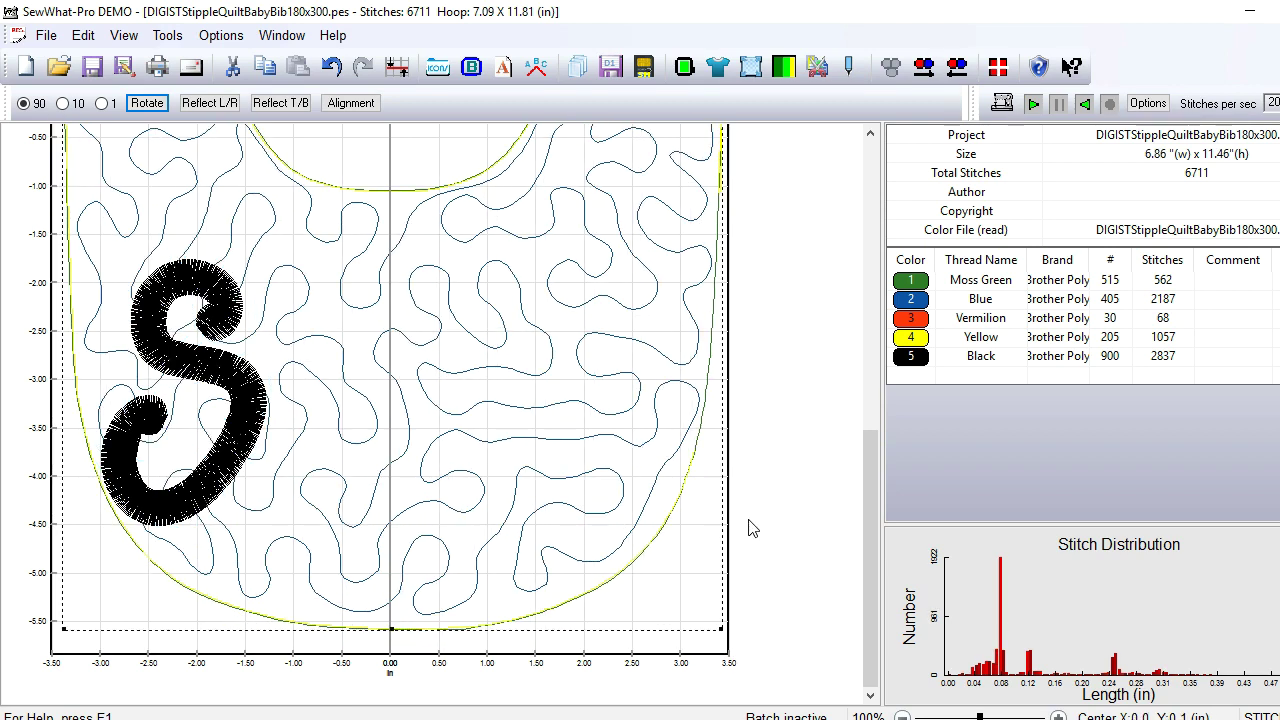
Step: Shrink the letter S to 1.54 x 2.39 in and move it slightly up within the bib
{"action": "left_click_drag", "start_coordinate": [804, 530], "coordinate": [156, 477]}
{"action": "left_click", "coordinate": [233, 415]}
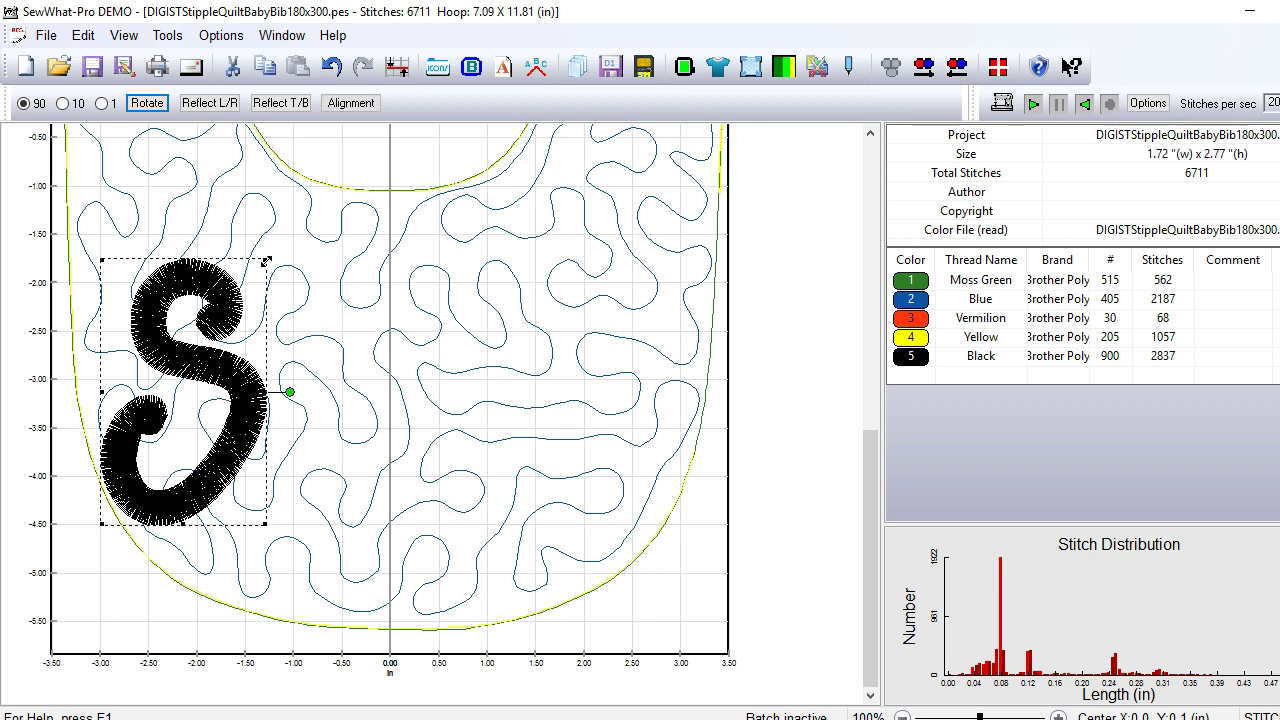
{"action": "left_click_drag", "start_coordinate": [266, 262], "coordinate": [249, 297]}
{"action": "left_click_drag", "start_coordinate": [205, 354], "coordinate": [204, 318]}
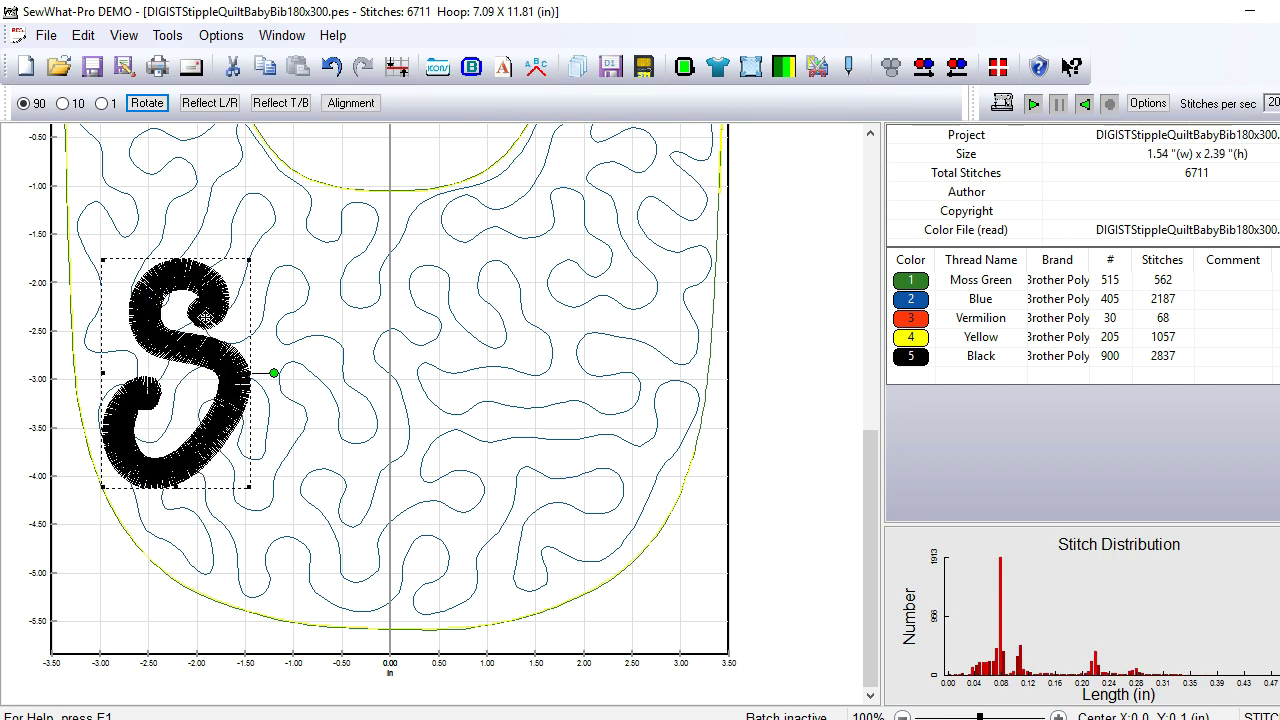
{"action": "left_click", "coordinate": [462, 364]}
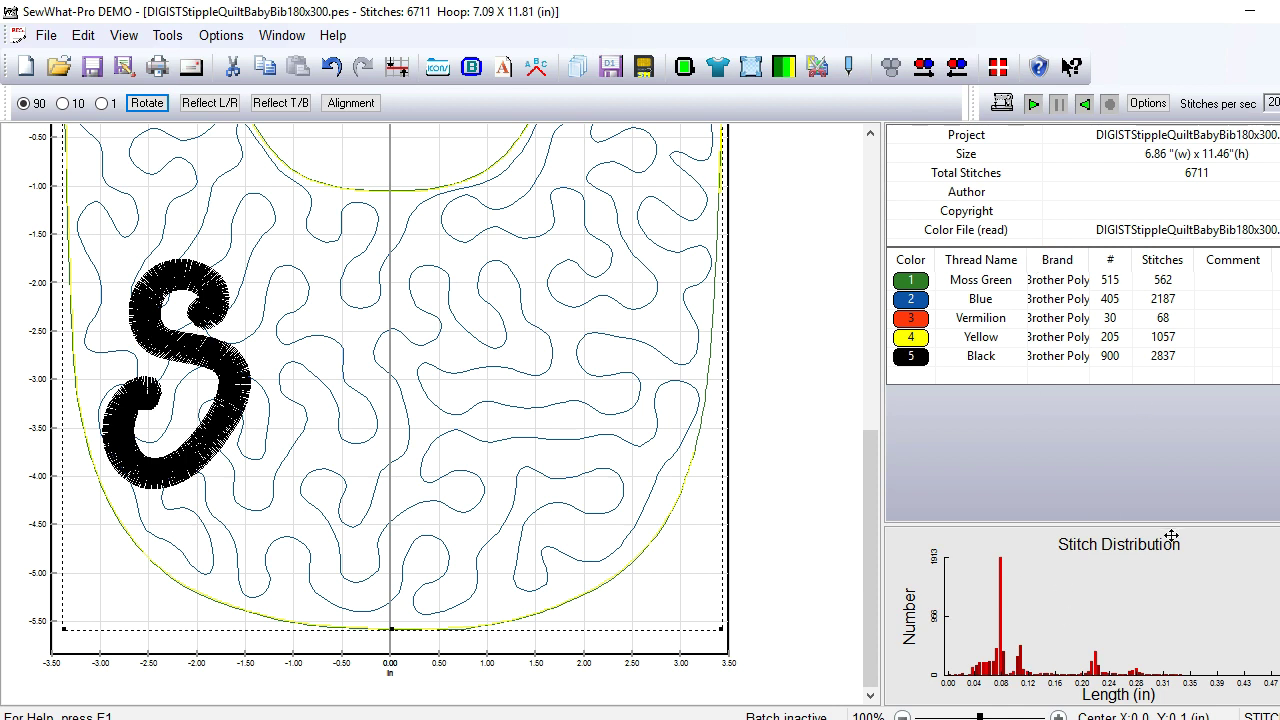
{"action": "left_click", "coordinate": [800, 405]}
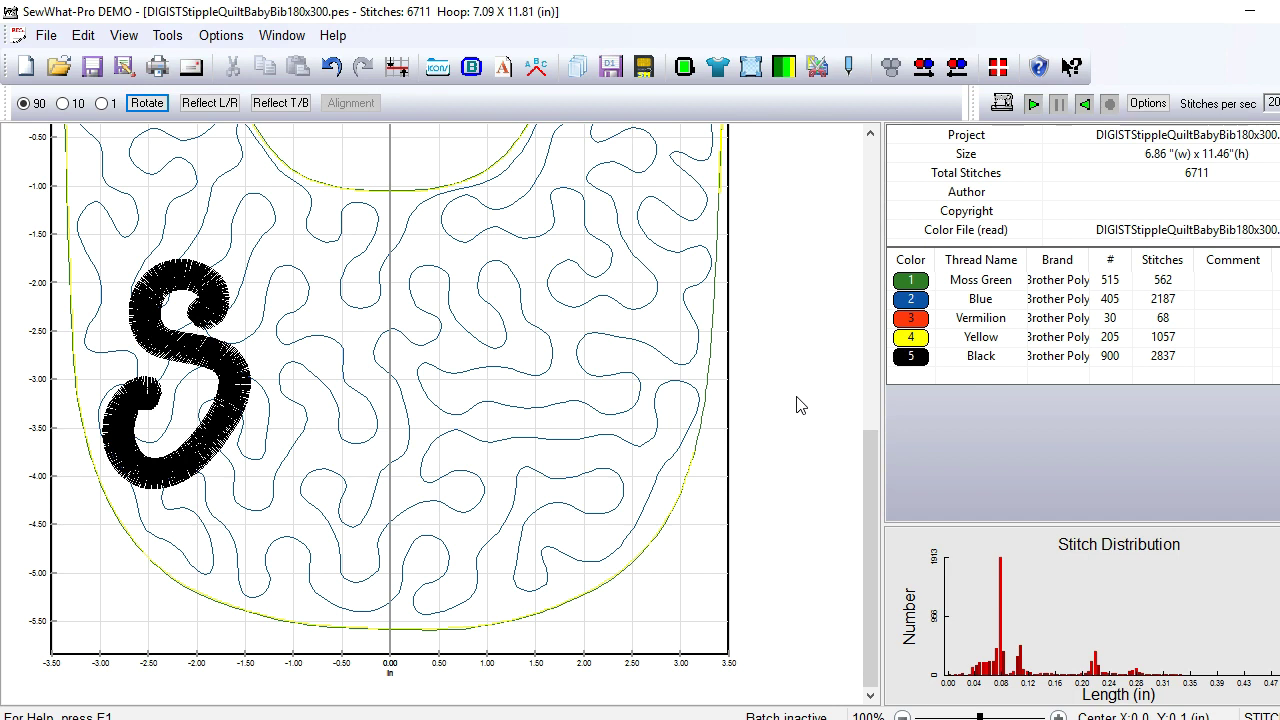
{"action": "left_click", "coordinate": [46, 37]}
{"action": "left_click", "coordinate": [68, 101]}
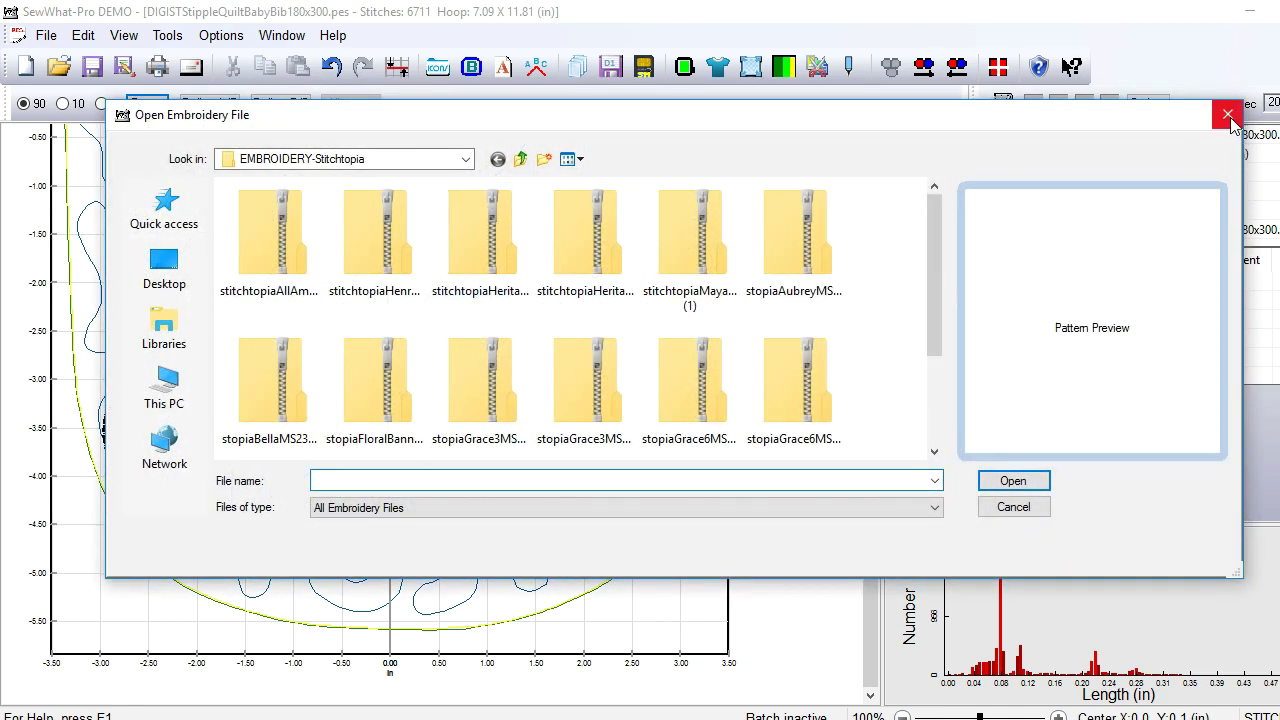
{"action": "left_click", "coordinate": [1229, 117]}
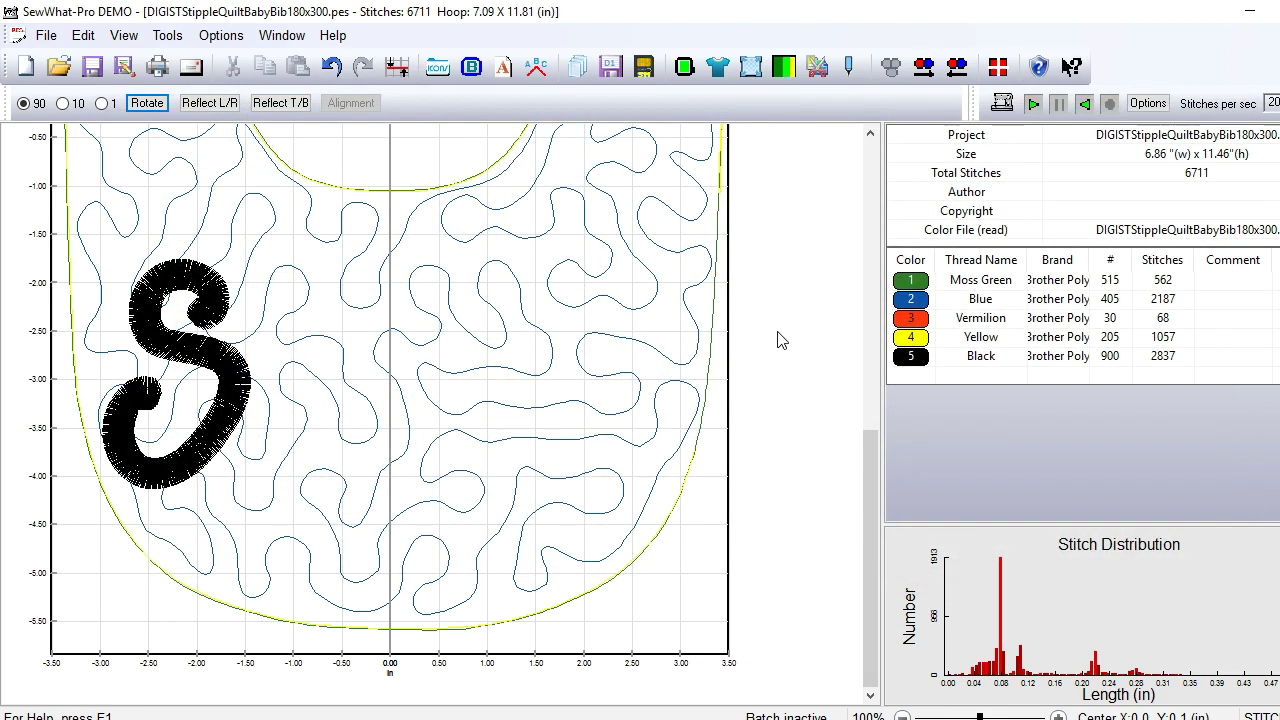
Step: Merge the 2-inch lowercase h, stitchtopiaHenry2inLowh.pes, from the design album and place it directly after the S
{"action": "left_click", "coordinate": [441, 72]}
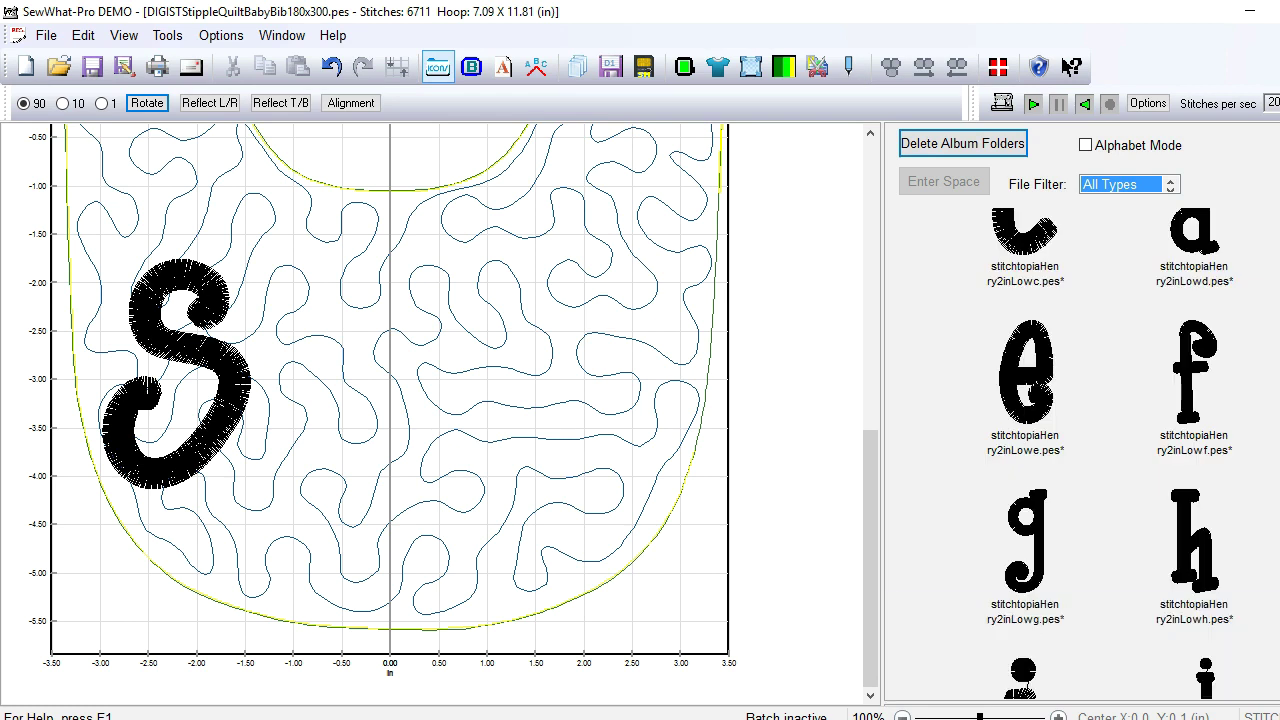
{"action": "double_click", "coordinate": [1176, 590]}
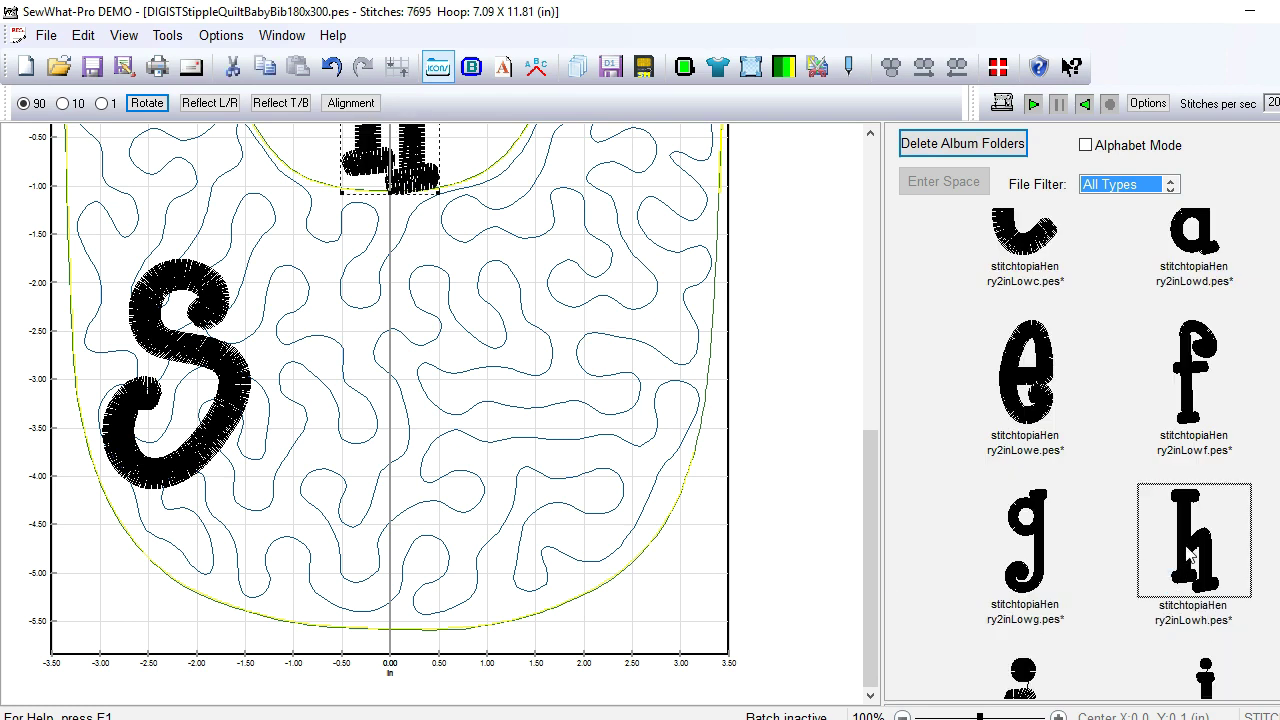
{"action": "left_click_drag", "start_coordinate": [364, 313], "coordinate": [295, 464]}
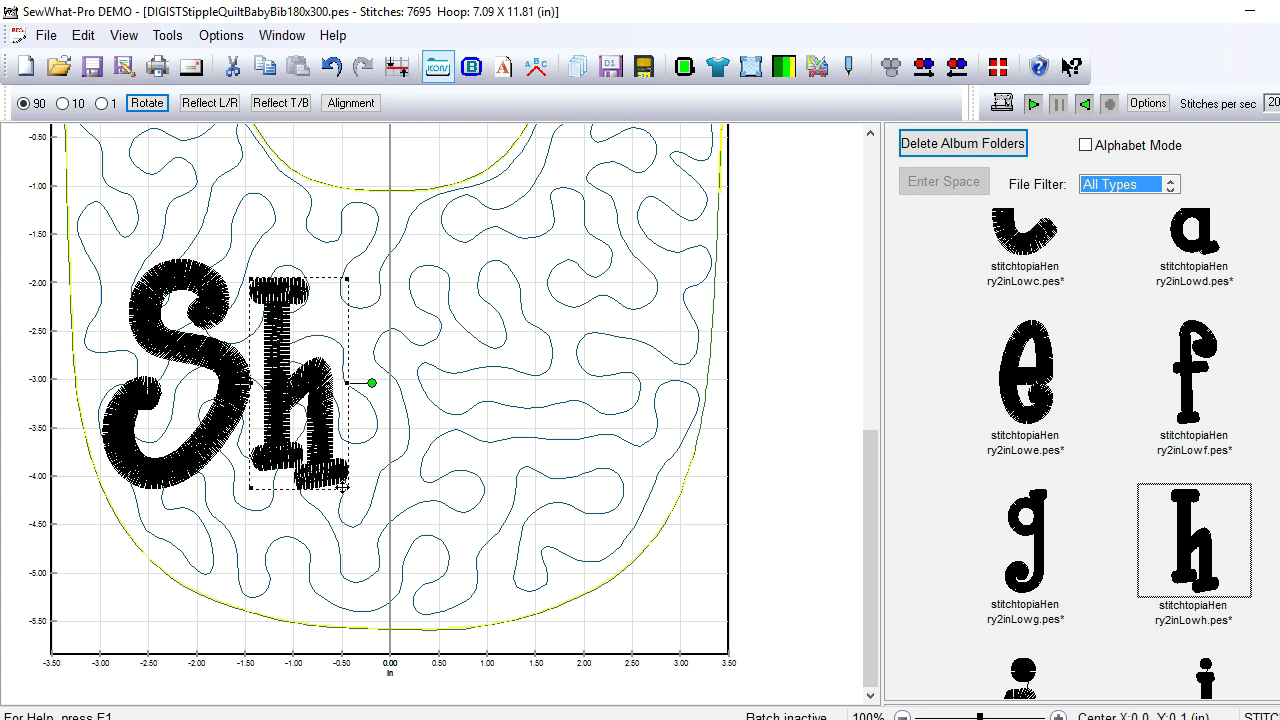
{"action": "left_click_drag", "start_coordinate": [329, 475], "coordinate": [329, 486]}
{"action": "left_click", "coordinate": [459, 482]}
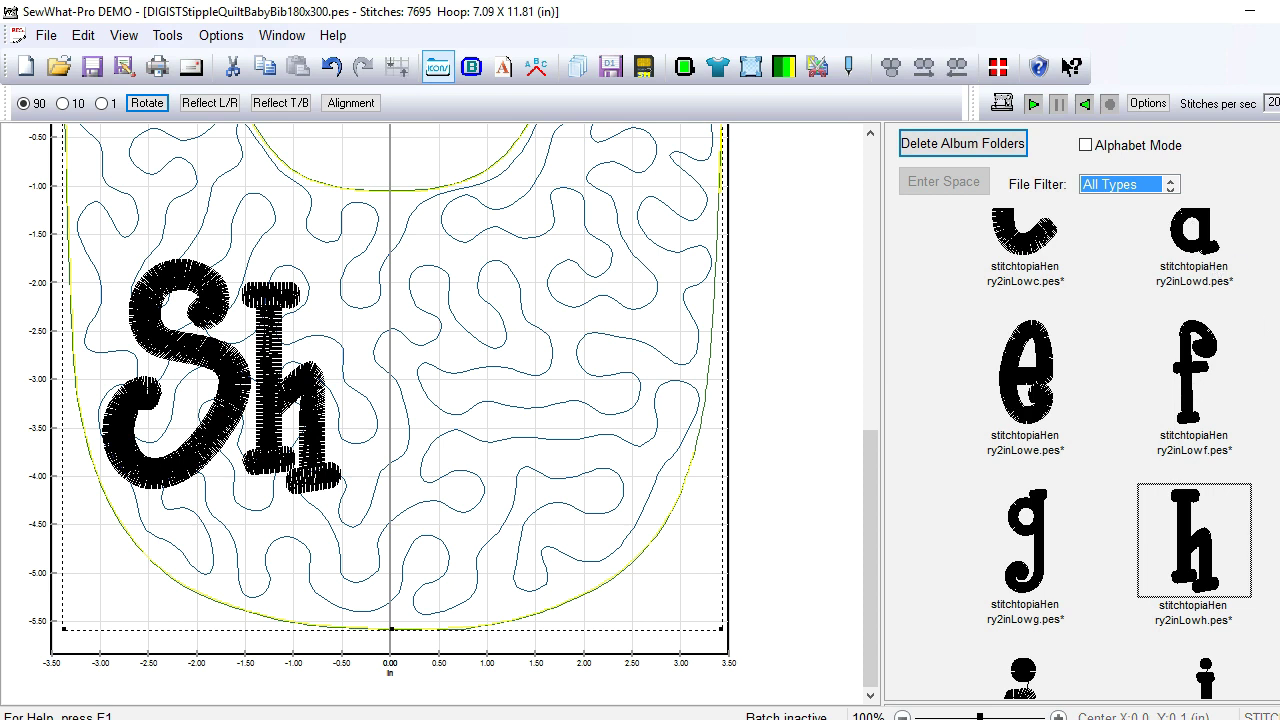
Step: Merge the 2-inch lowercase a, stitchtopiaHenry2inLowa.pes, shrink it, and place it directly after the h
{"action": "scroll", "coordinate": [1182, 430], "scroll_direction": "up", "scroll_amount": 5}
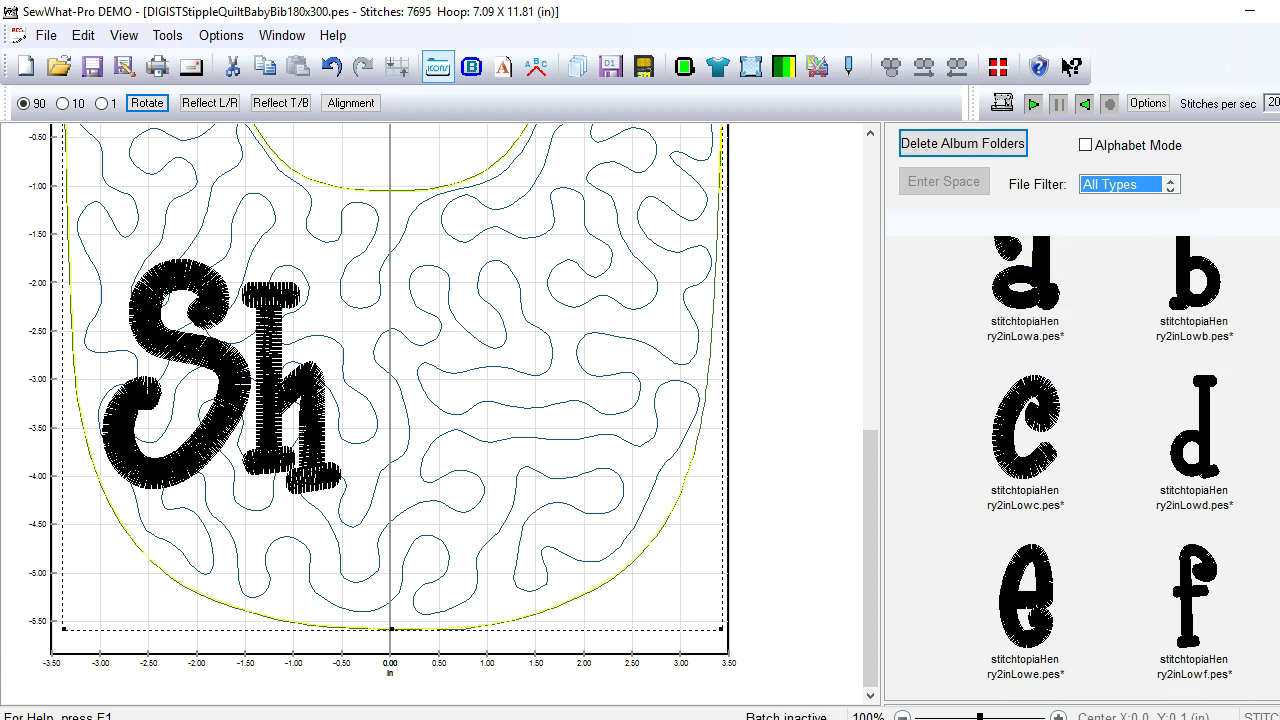
{"action": "scroll", "coordinate": [1038, 453], "scroll_direction": "up", "scroll_amount": 5}
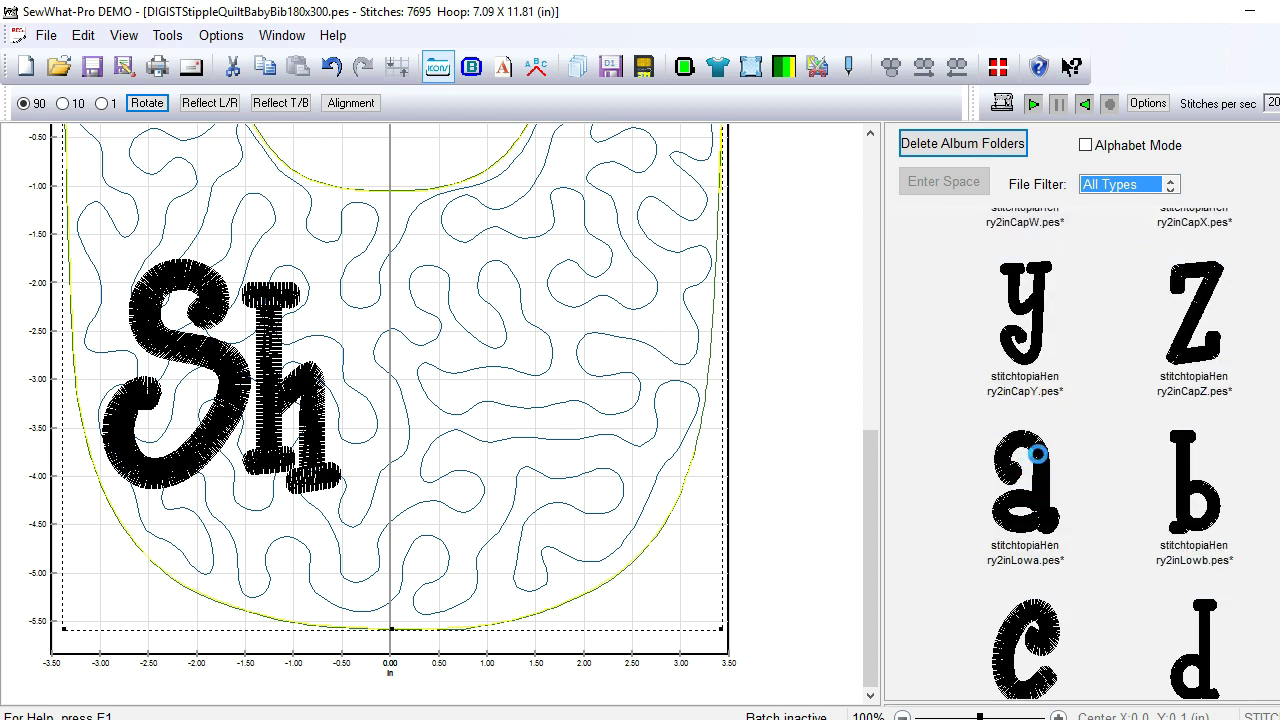
{"action": "left_click", "coordinate": [1038, 453]}
{"action": "left_click_drag", "start_coordinate": [372, 150], "coordinate": [370, 437]}
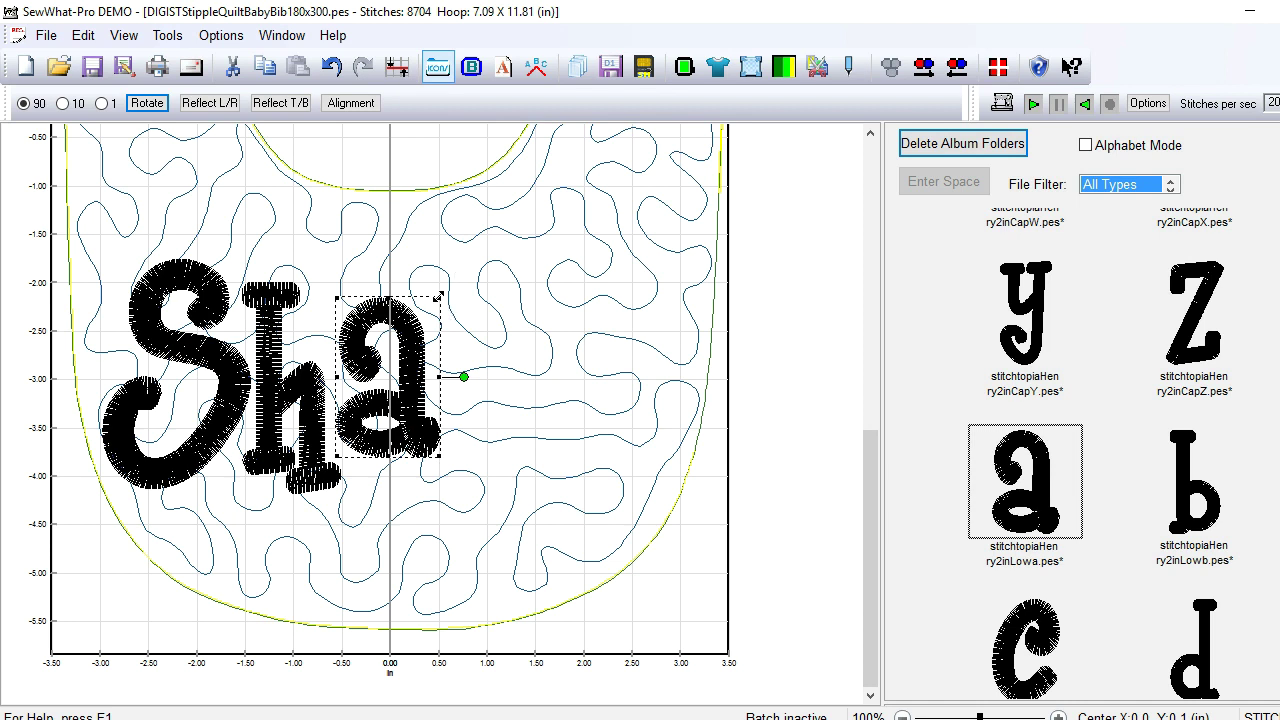
{"action": "left_click_drag", "start_coordinate": [428, 330], "coordinate": [428, 331]}
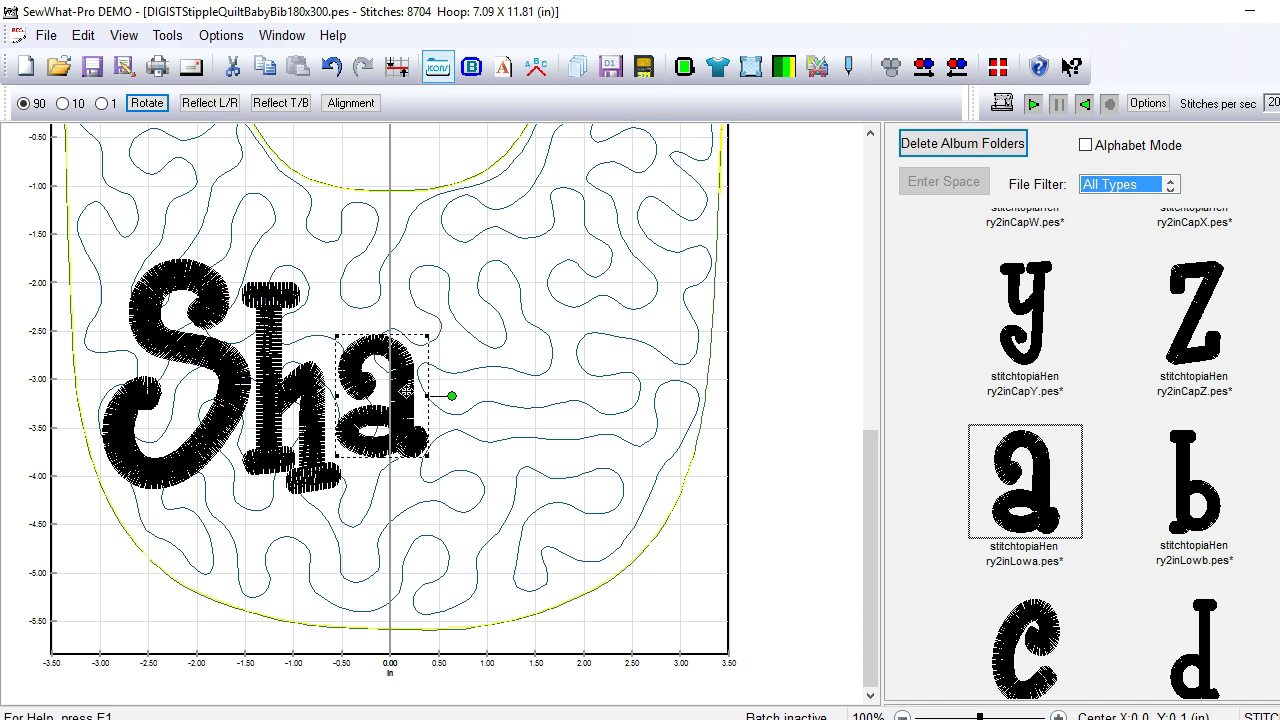
{"action": "left_click_drag", "start_coordinate": [404, 392], "coordinate": [398, 408]}
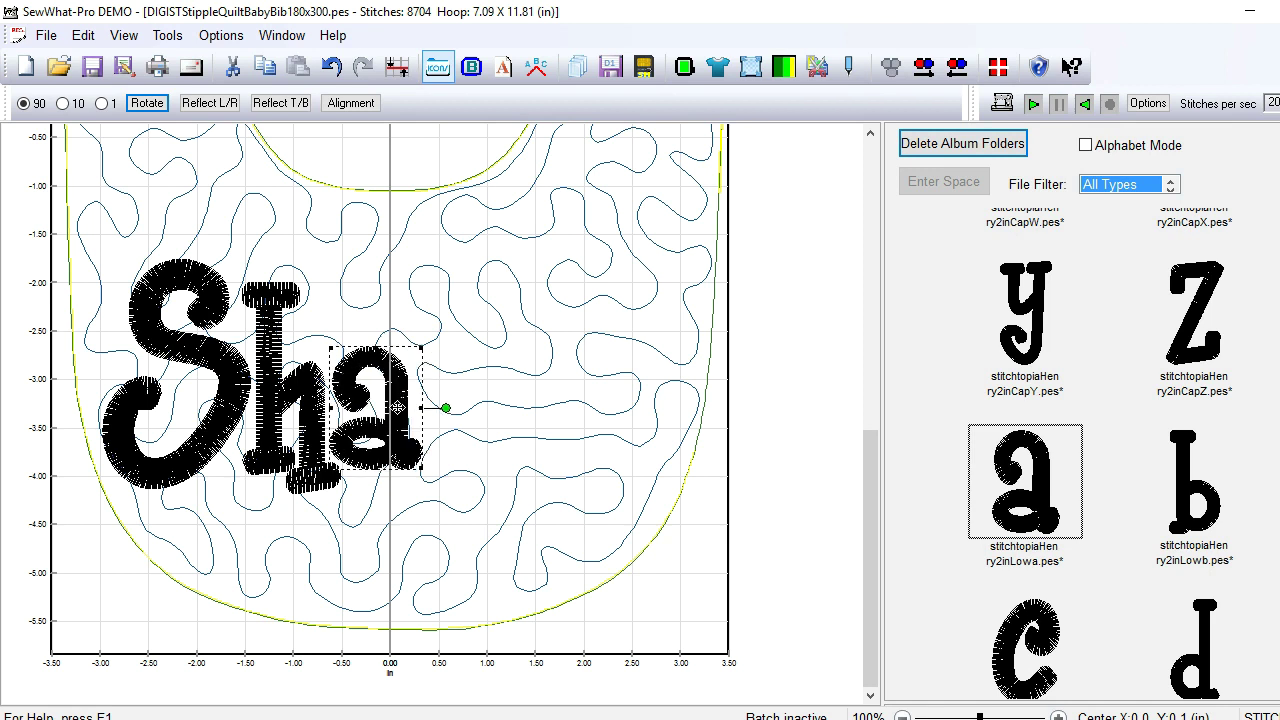
{"action": "left_click", "coordinate": [527, 427]}
Step: Find the 2-inch lowercase m, stitchtopiaHenry2inLowm.pes, in the album and merge it into the bib design
{"action": "scroll", "coordinate": [1083, 454], "scroll_direction": "down", "scroll_amount": 2}
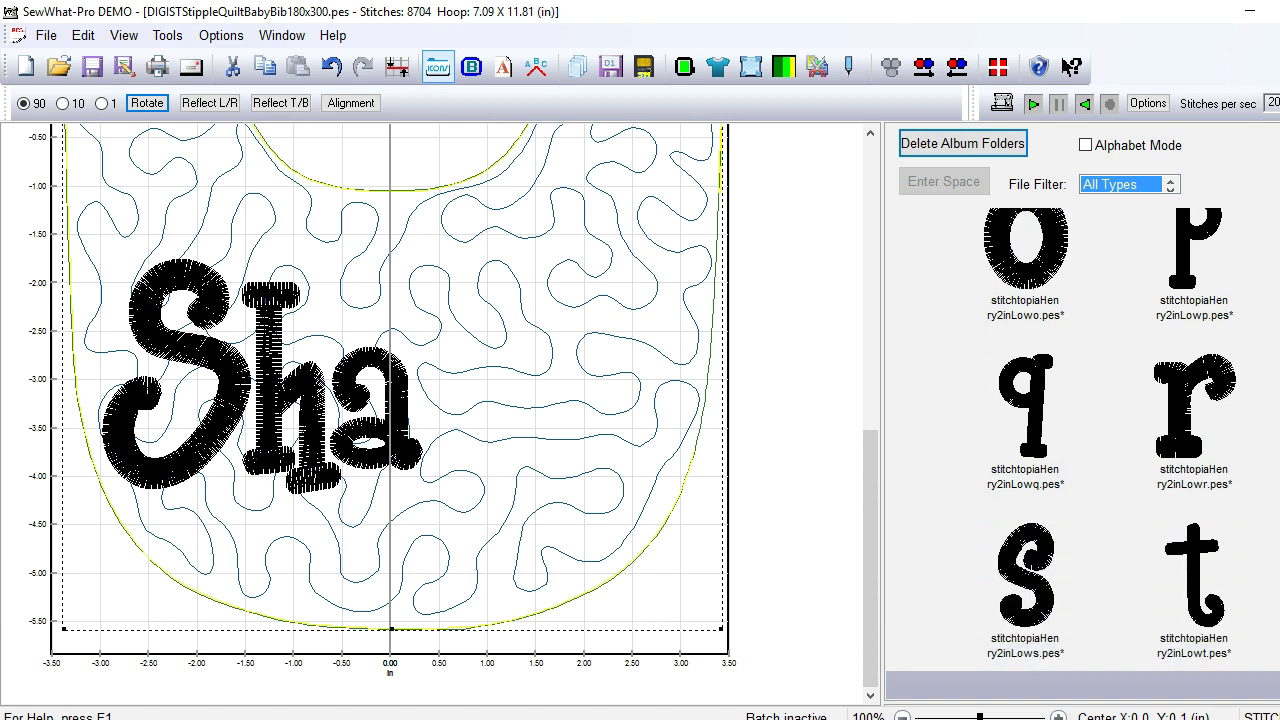
{"action": "scroll", "coordinate": [1261, 376], "scroll_direction": "down", "scroll_amount": 2}
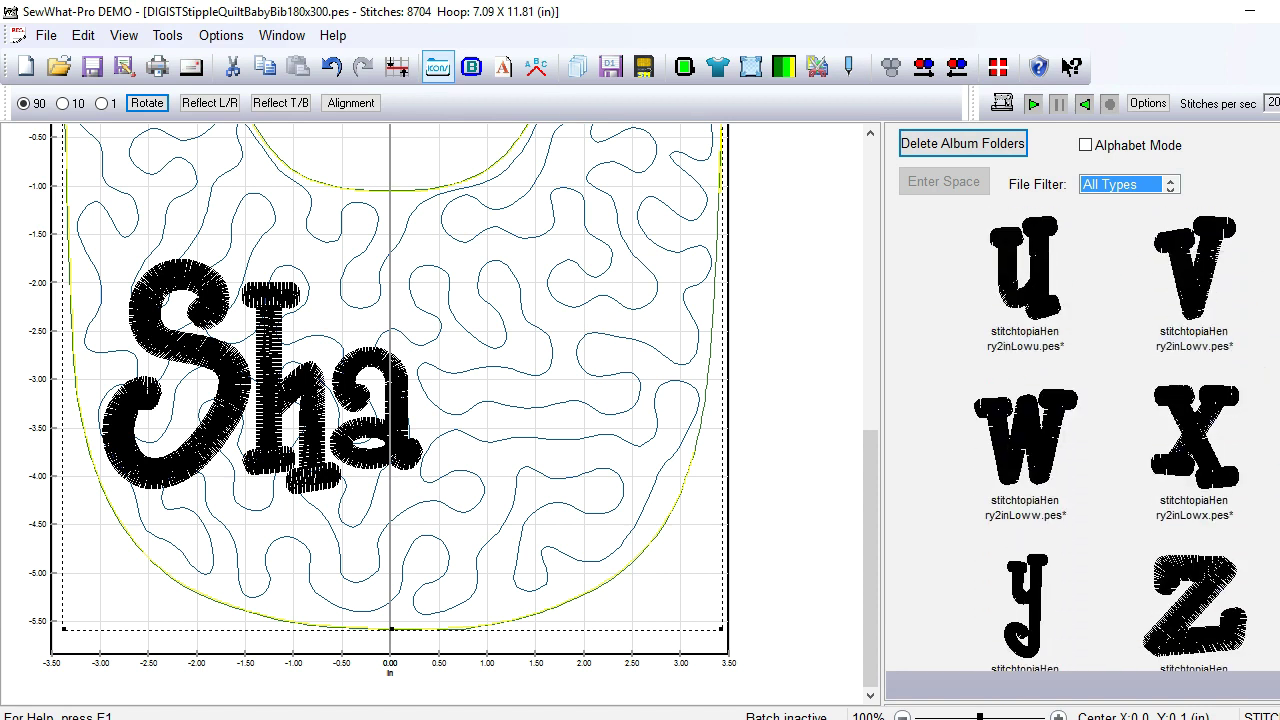
{"action": "scroll", "coordinate": [1080, 440], "scroll_direction": "down", "scroll_amount": 1}
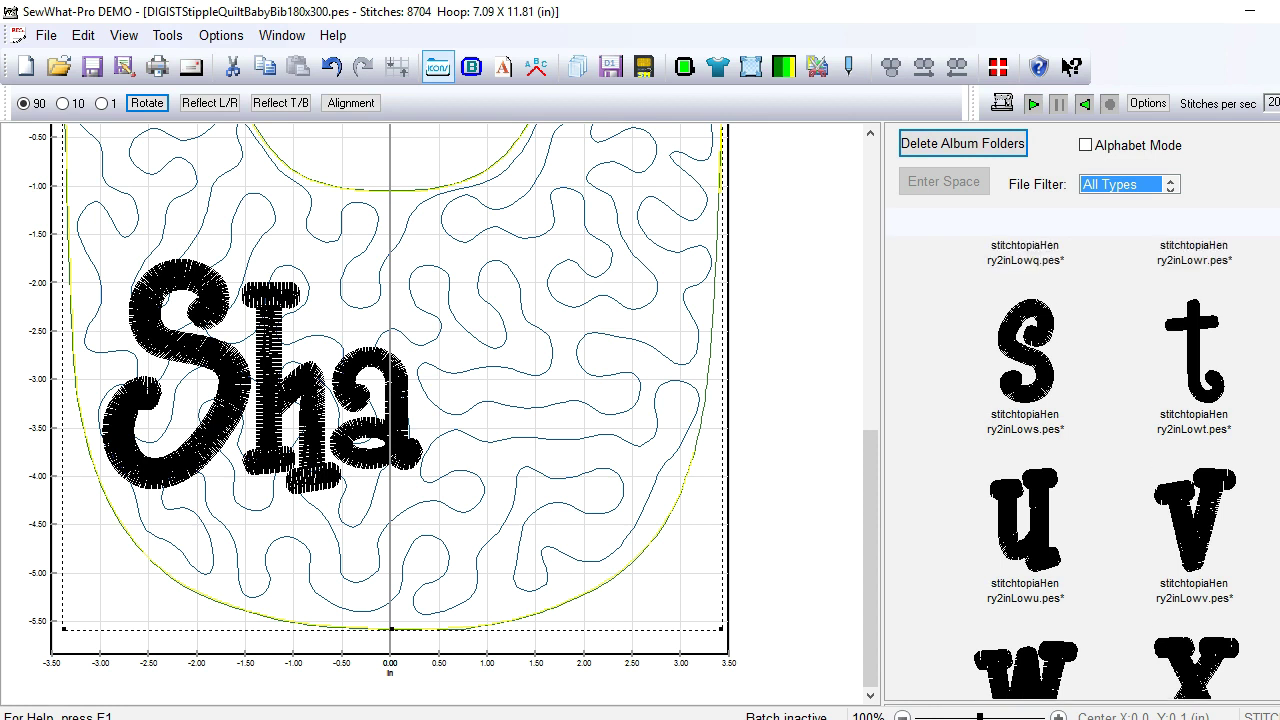
{"action": "scroll", "coordinate": [1080, 450], "scroll_direction": "up", "scroll_amount": 1}
{"action": "scroll", "coordinate": [1107, 454], "scroll_direction": "up", "scroll_amount": 8}
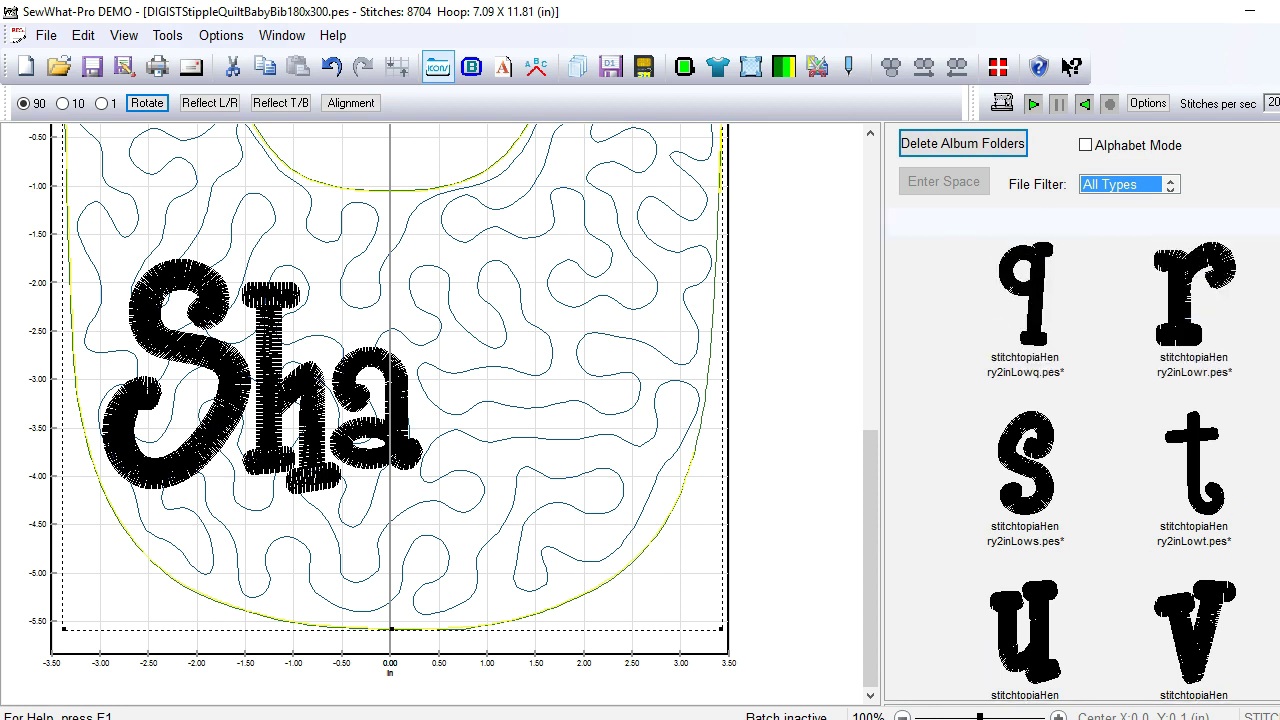
{"action": "scroll", "coordinate": [1107, 454], "scroll_direction": "up", "scroll_amount": 5}
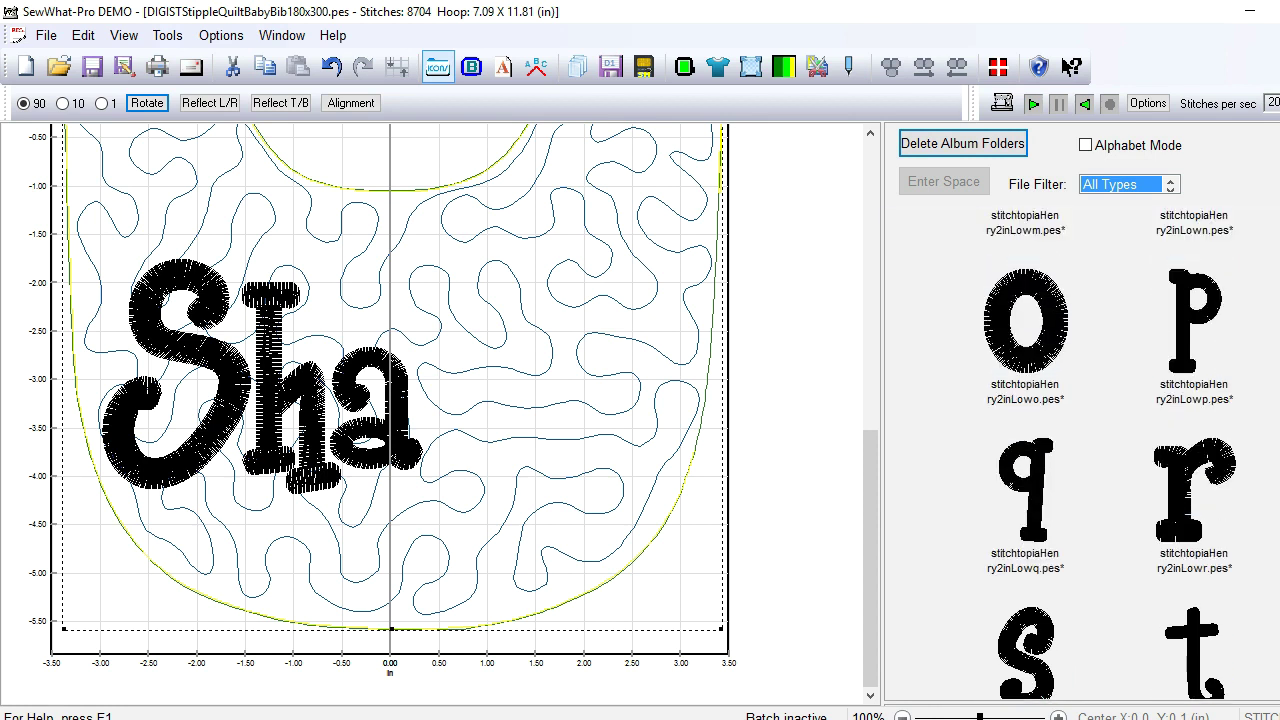
{"action": "scroll", "coordinate": [1020, 357], "scroll_direction": "up", "scroll_amount": 4}
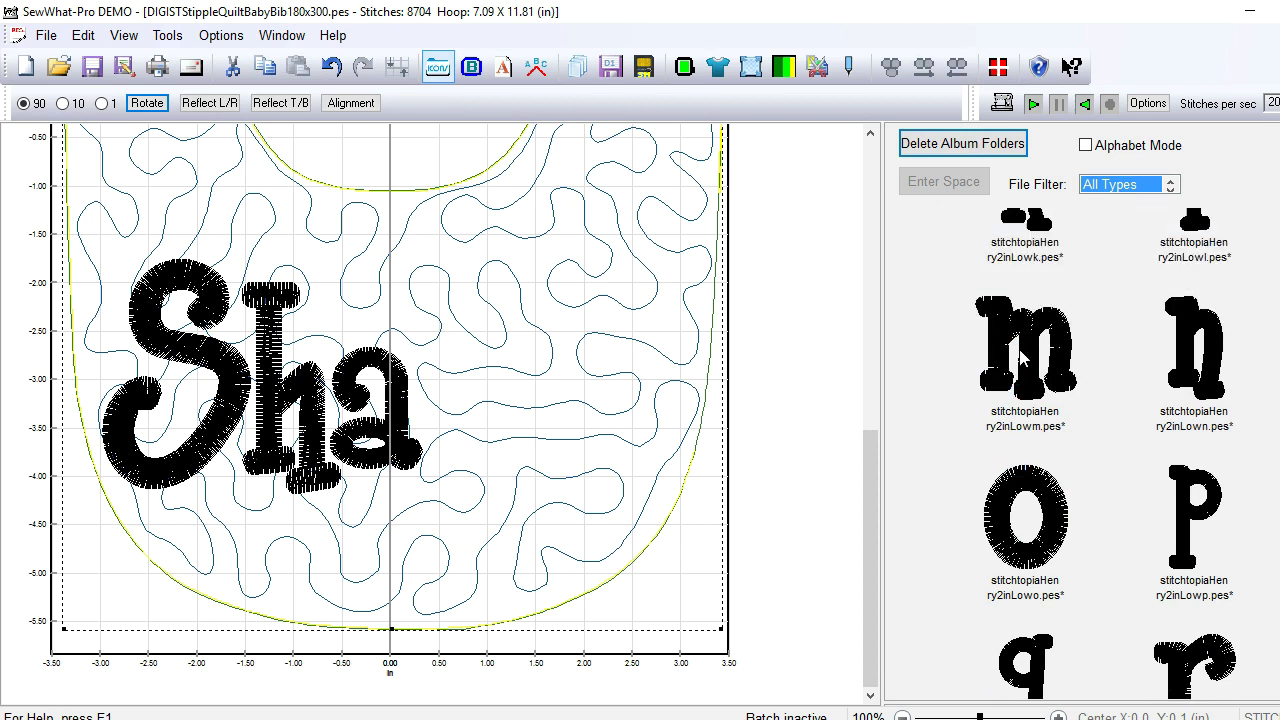
{"action": "double_click", "coordinate": [1024, 372]}
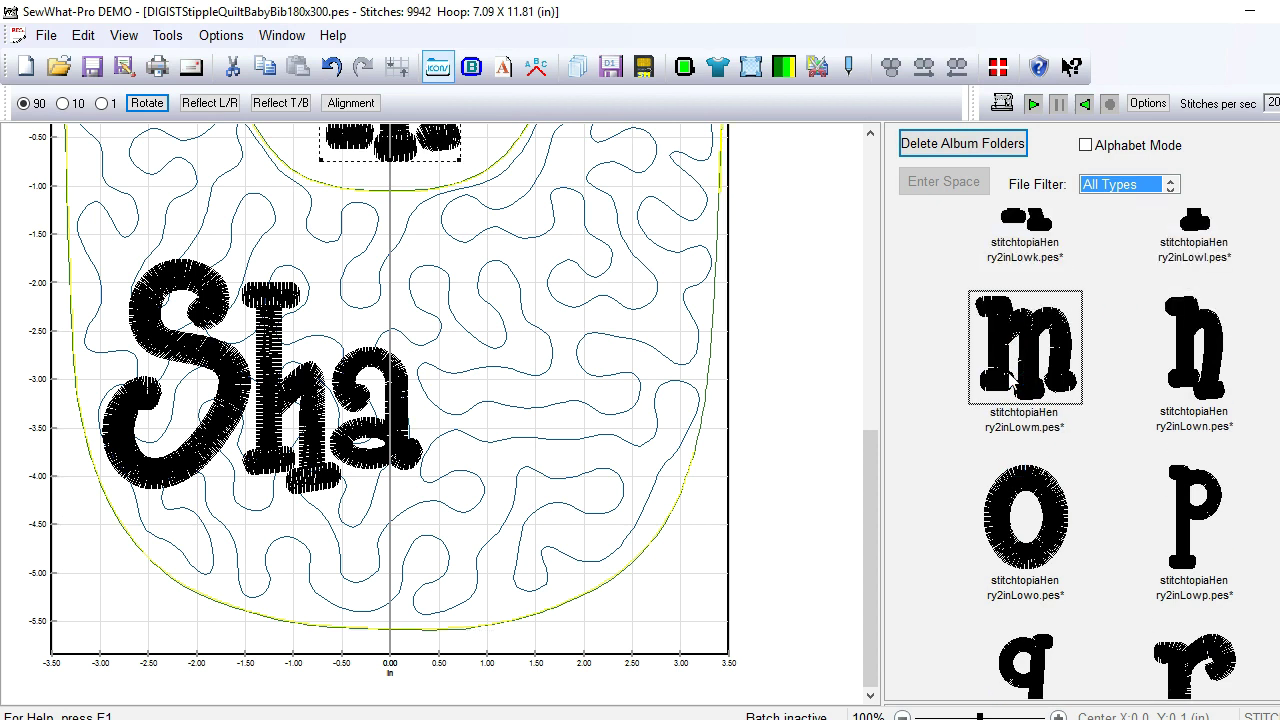
Step: Position the m after the a, aligned near the letters' base, and reduce its size slightly
{"action": "left_click_drag", "start_coordinate": [407, 138], "coordinate": [508, 418]}
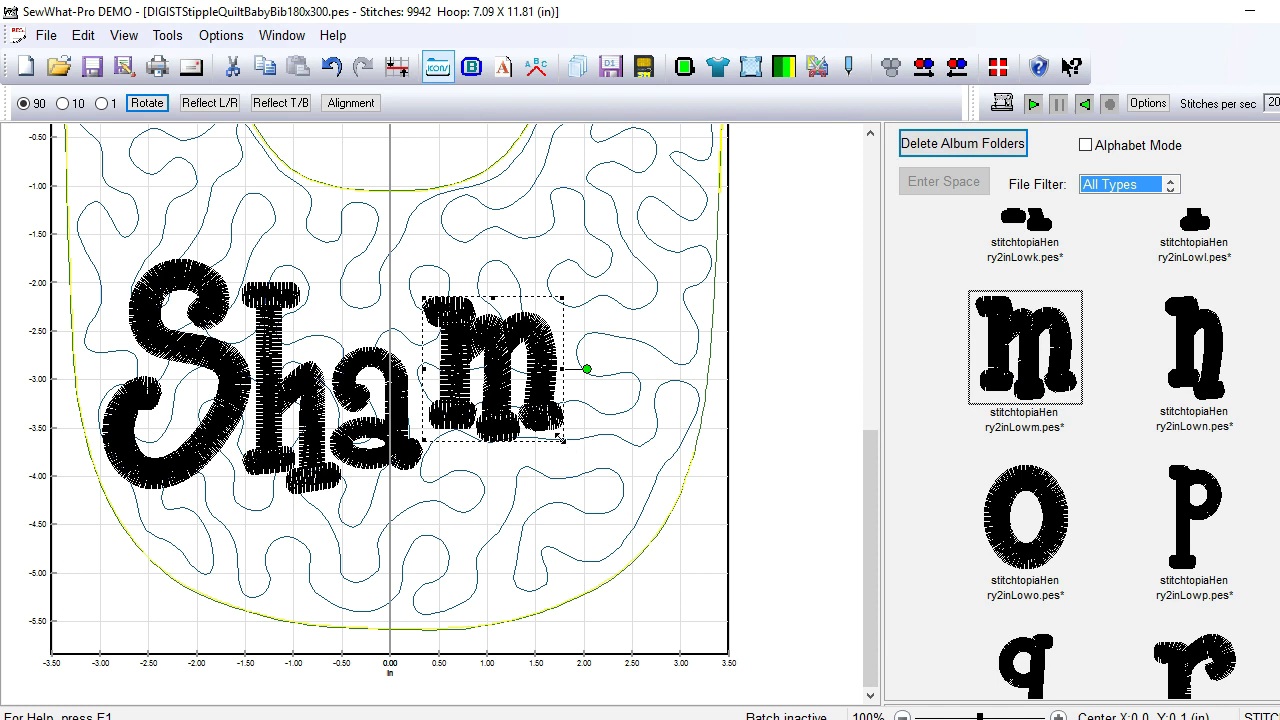
{"action": "left_click_drag", "start_coordinate": [561, 438], "coordinate": [536, 434]}
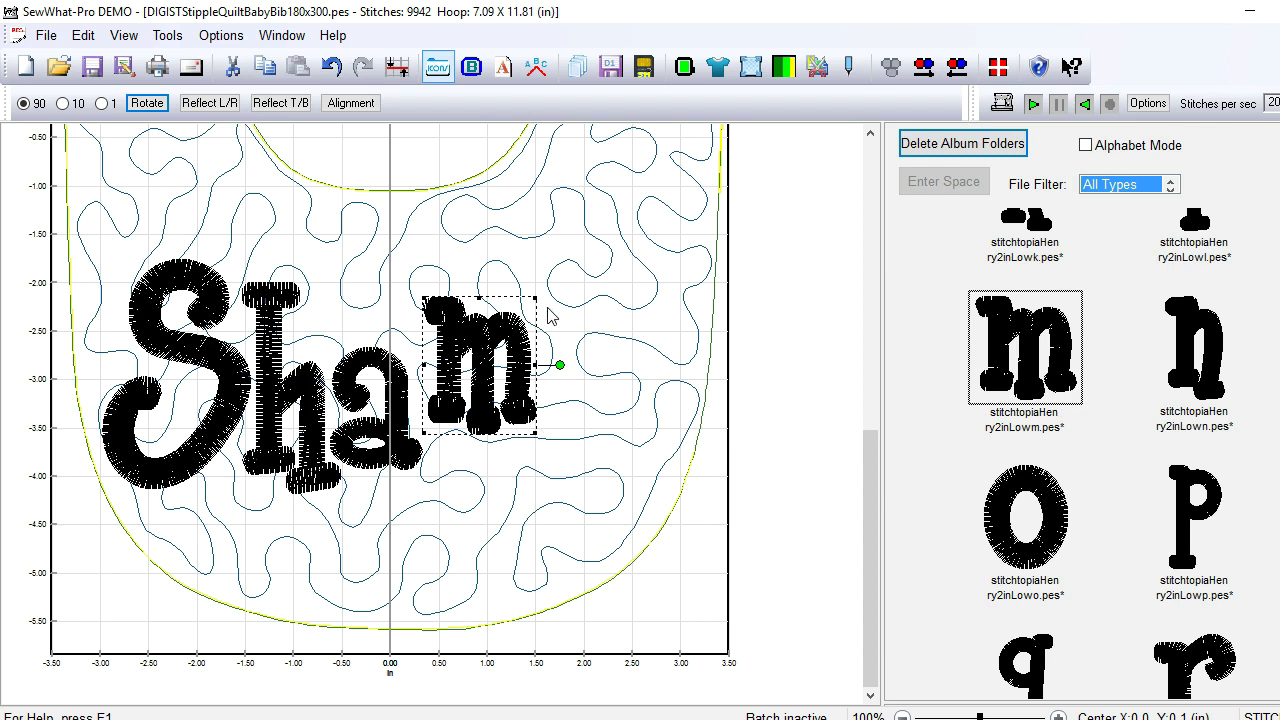
{"action": "left_click_drag", "start_coordinate": [482, 318], "coordinate": [476, 332]}
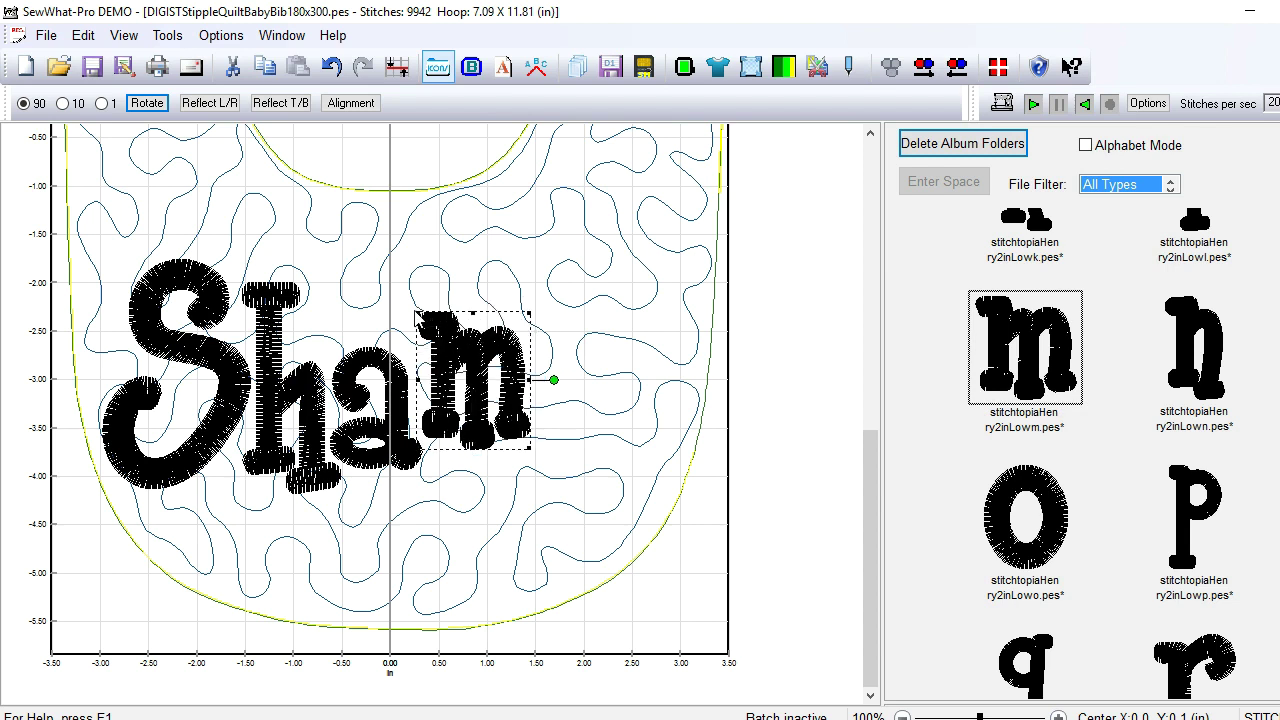
{"action": "left_click_drag", "start_coordinate": [421, 315], "coordinate": [457, 376]}
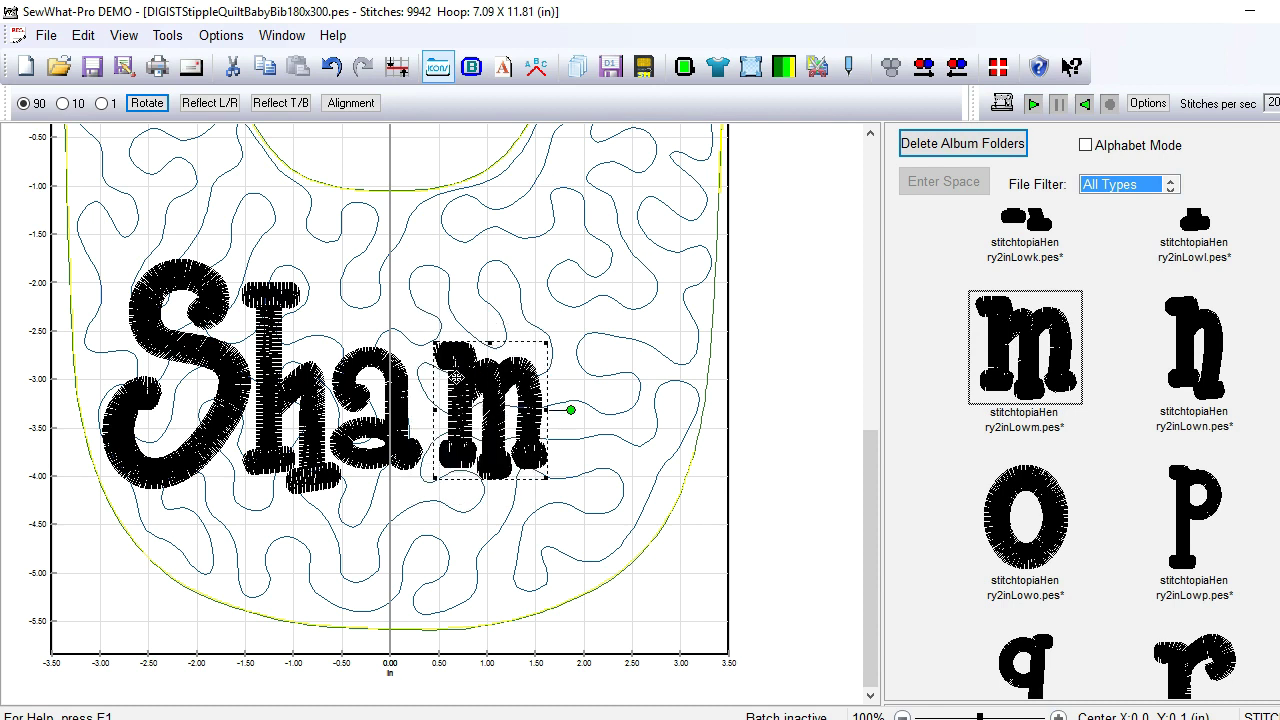
Step: Narrow the letter a slightly beside the h, and move the m left and slightly down against the a
{"action": "left_click", "coordinate": [394, 450]}
{"action": "left_click_drag", "start_coordinate": [418, 406], "coordinate": [409, 406]}
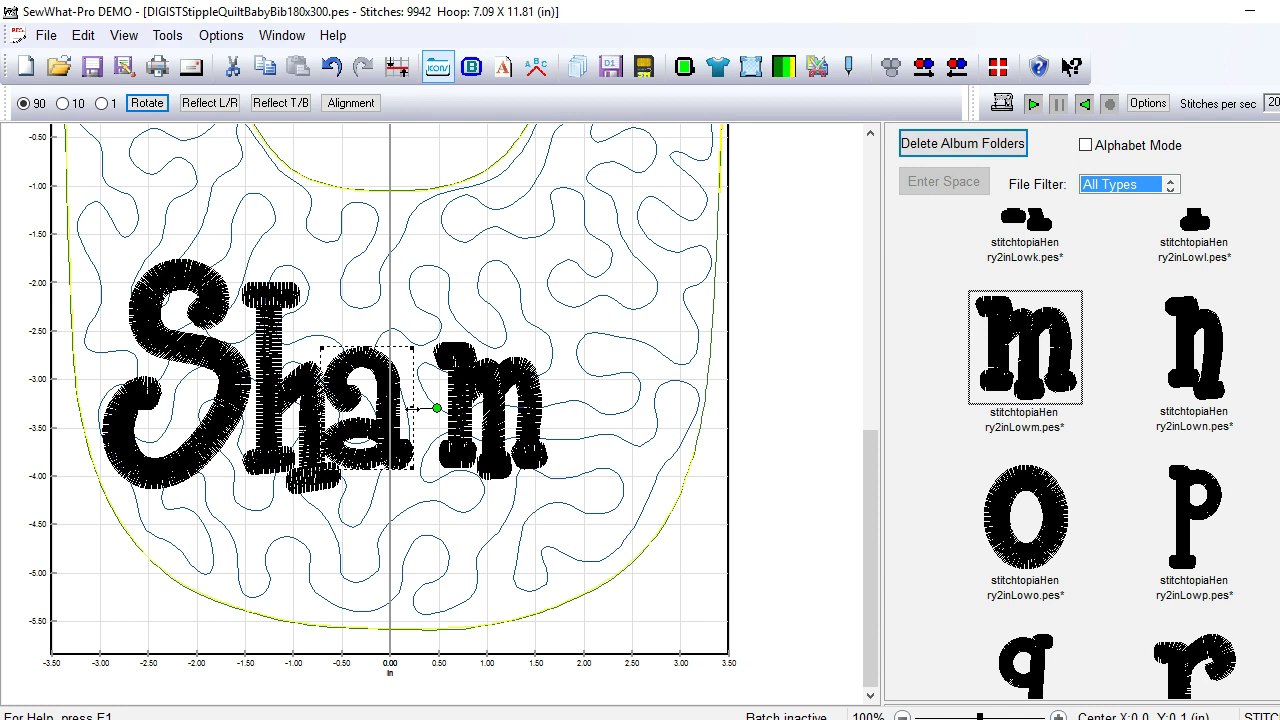
{"action": "left_click_drag", "start_coordinate": [412, 408], "coordinate": [385, 408]}
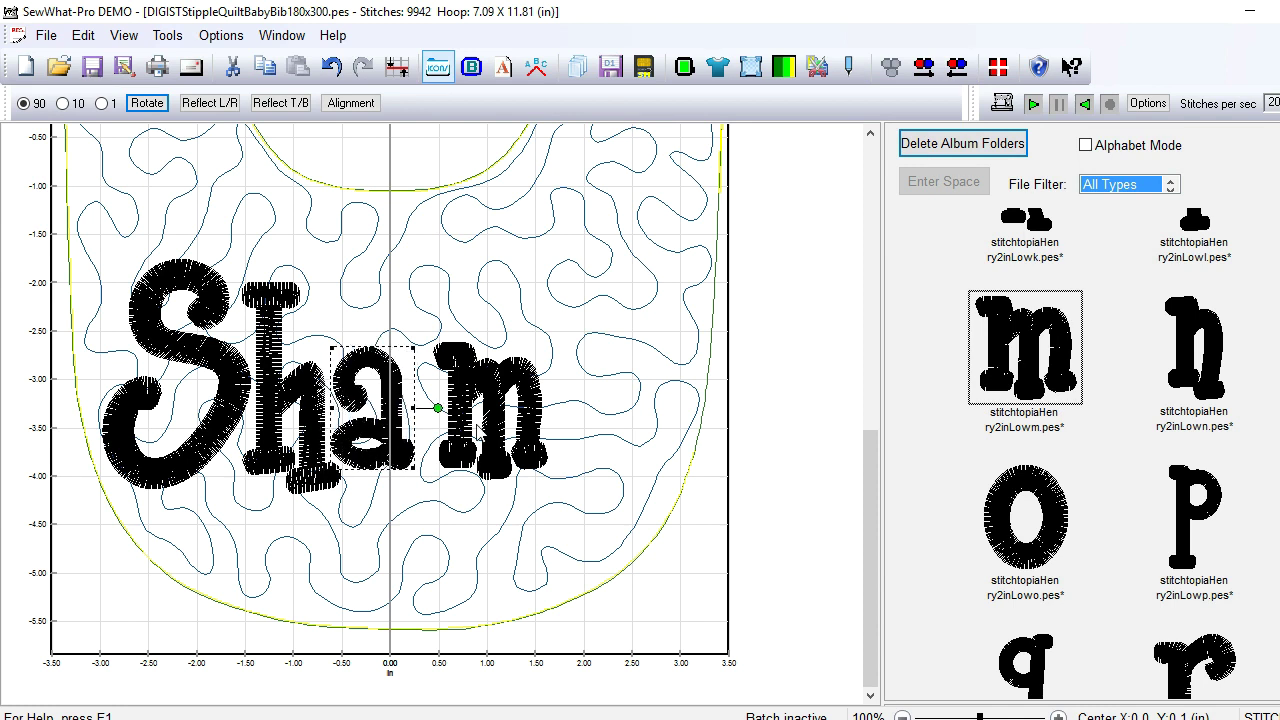
{"action": "left_click", "coordinate": [522, 435]}
{"action": "left_click_drag", "start_coordinate": [522, 433], "coordinate": [486, 431]}
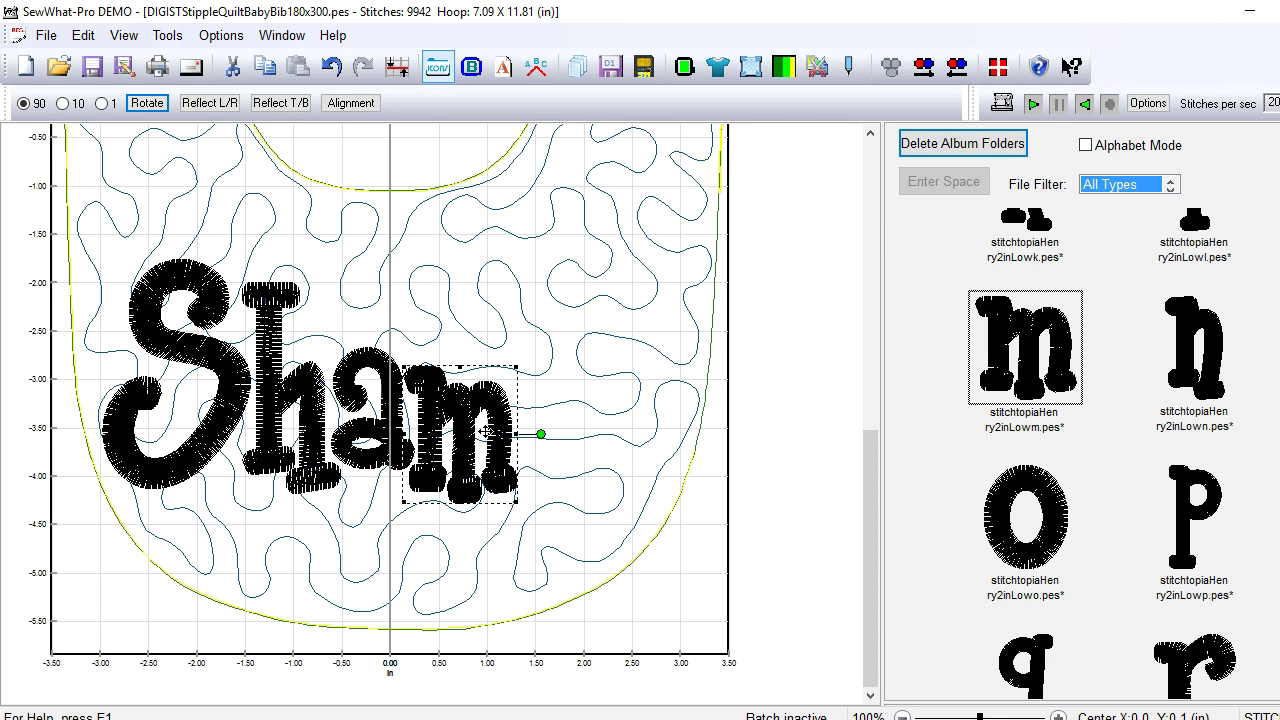
Step: Merge the 2-inch lowercase i, stitchtopiaHenry2inLowi.pes, and place it directly after the m
{"action": "left_click", "coordinate": [568, 360]}
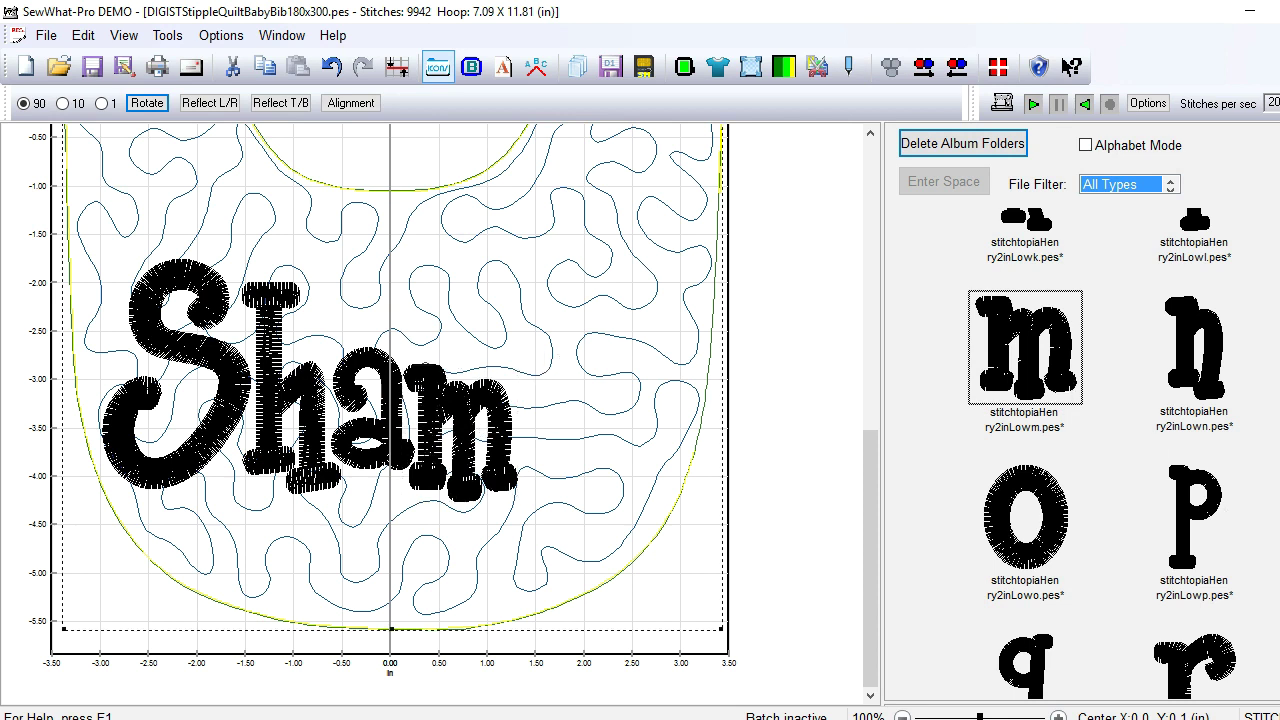
{"action": "scroll", "coordinate": [1102, 468], "scroll_direction": "up", "scroll_amount": 2}
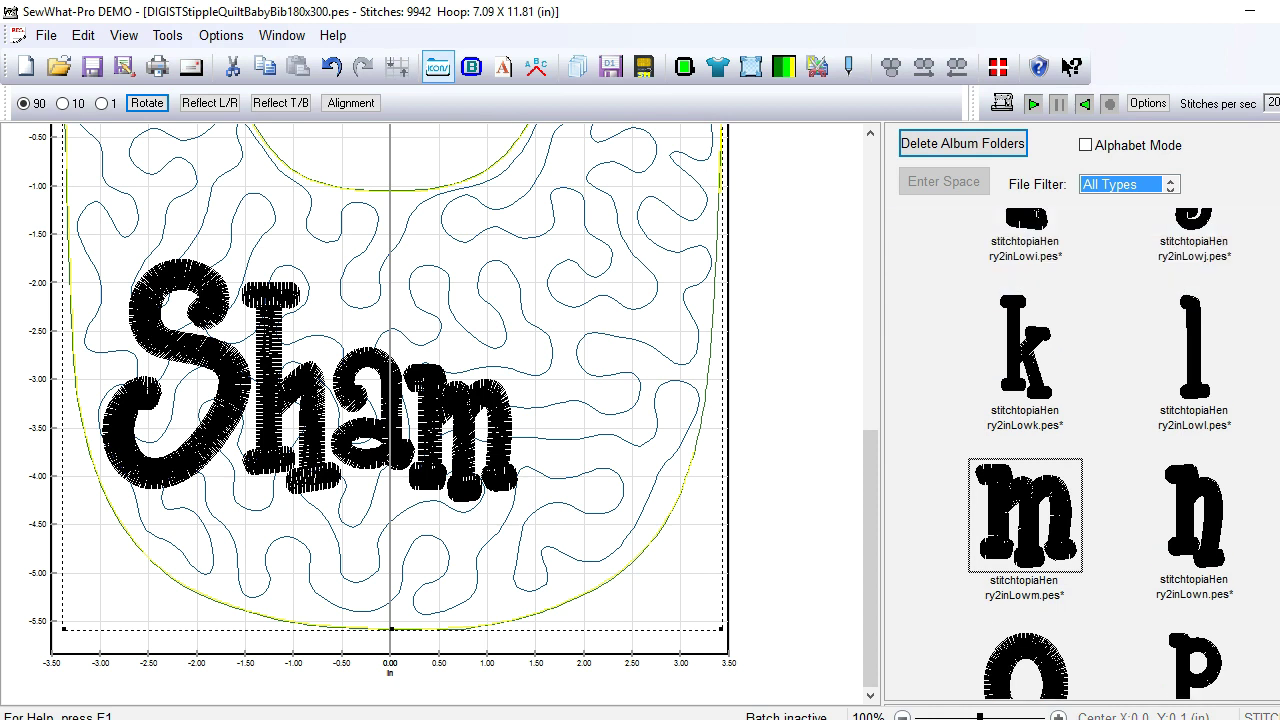
{"action": "scroll", "coordinate": [1102, 454], "scroll_direction": "up", "scroll_amount": 2}
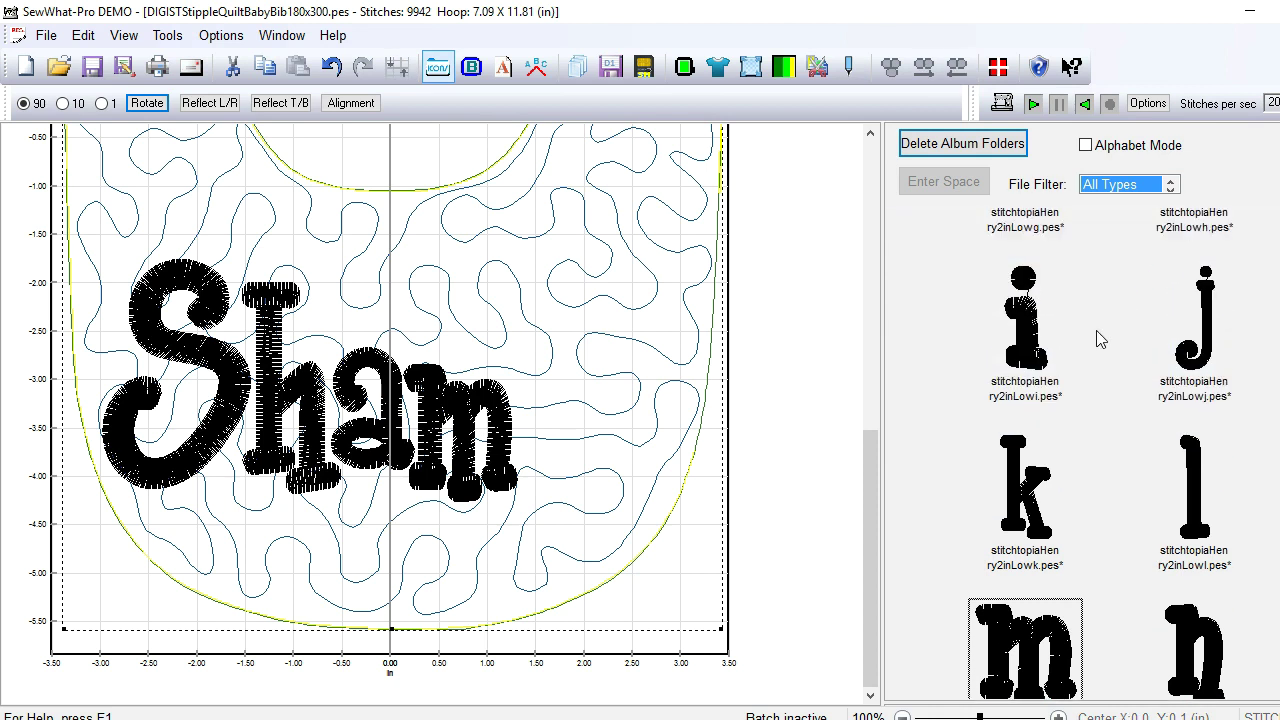
{"action": "double_click", "coordinate": [1050, 362]}
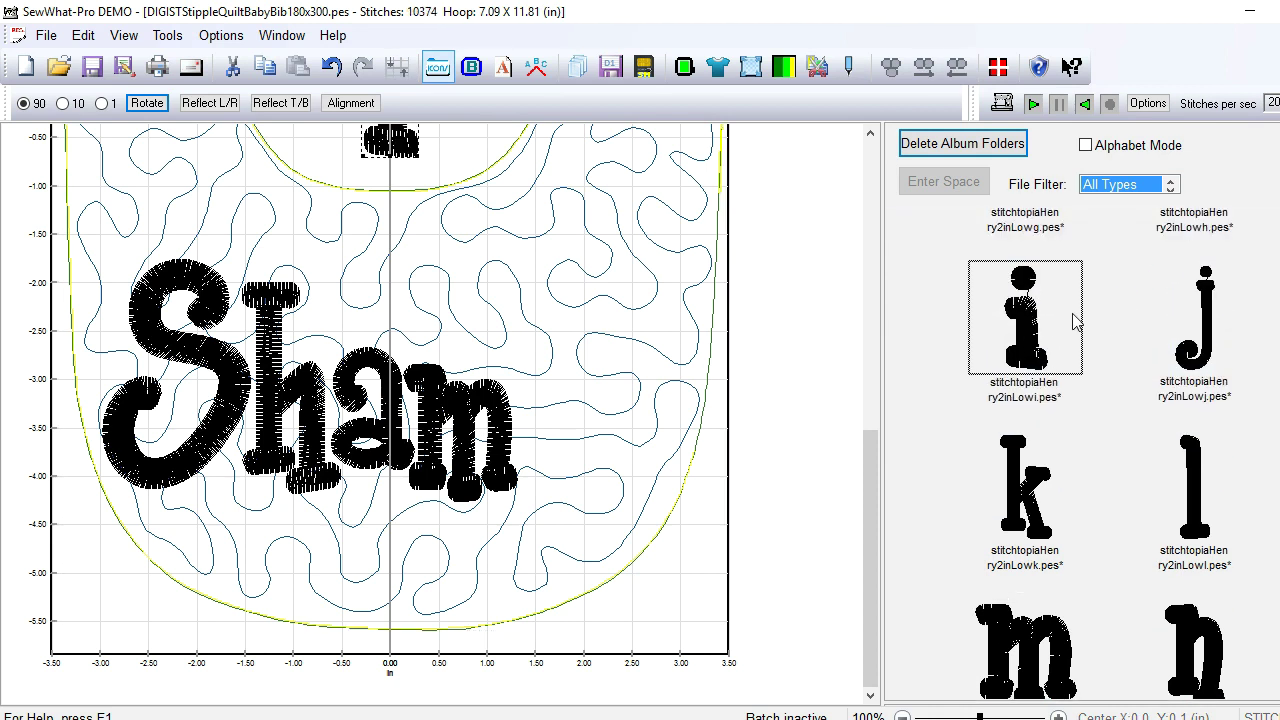
{"action": "left_click_drag", "start_coordinate": [397, 144], "coordinate": [557, 458]}
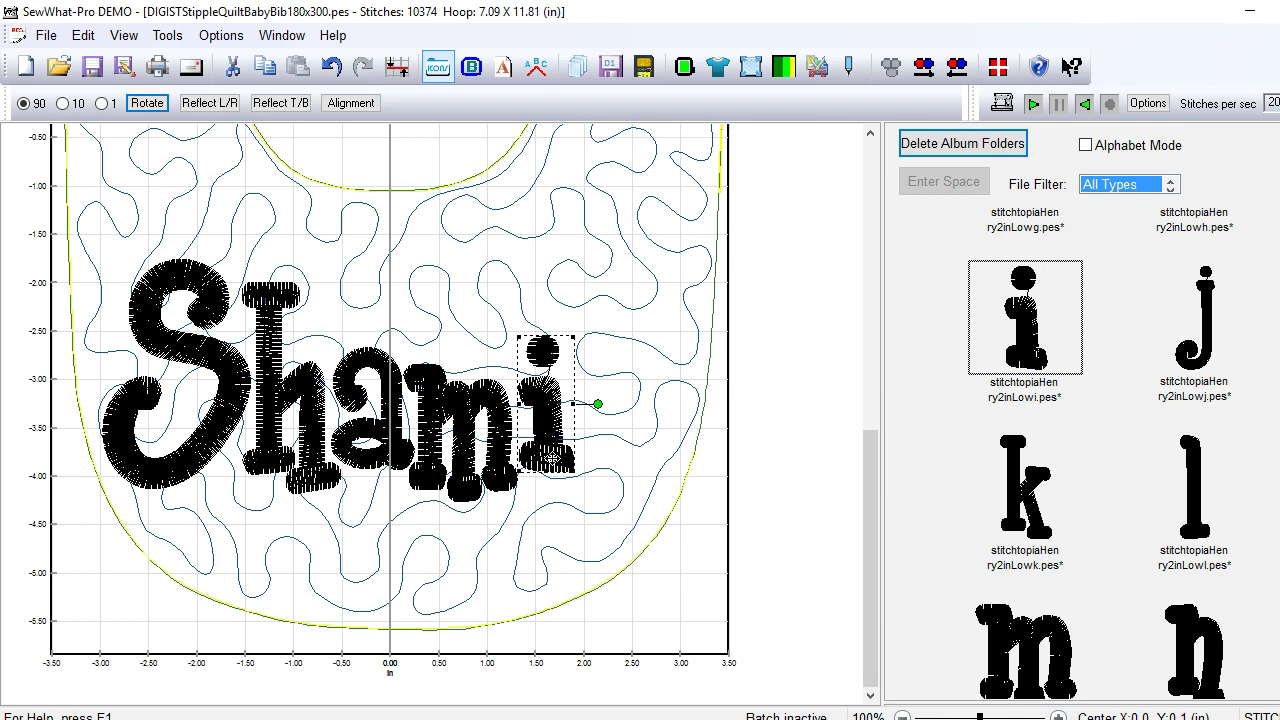
{"action": "left_click", "coordinate": [645, 457]}
{"action": "scroll", "coordinate": [1083, 454], "scroll_direction": "down", "scroll_amount": 5}
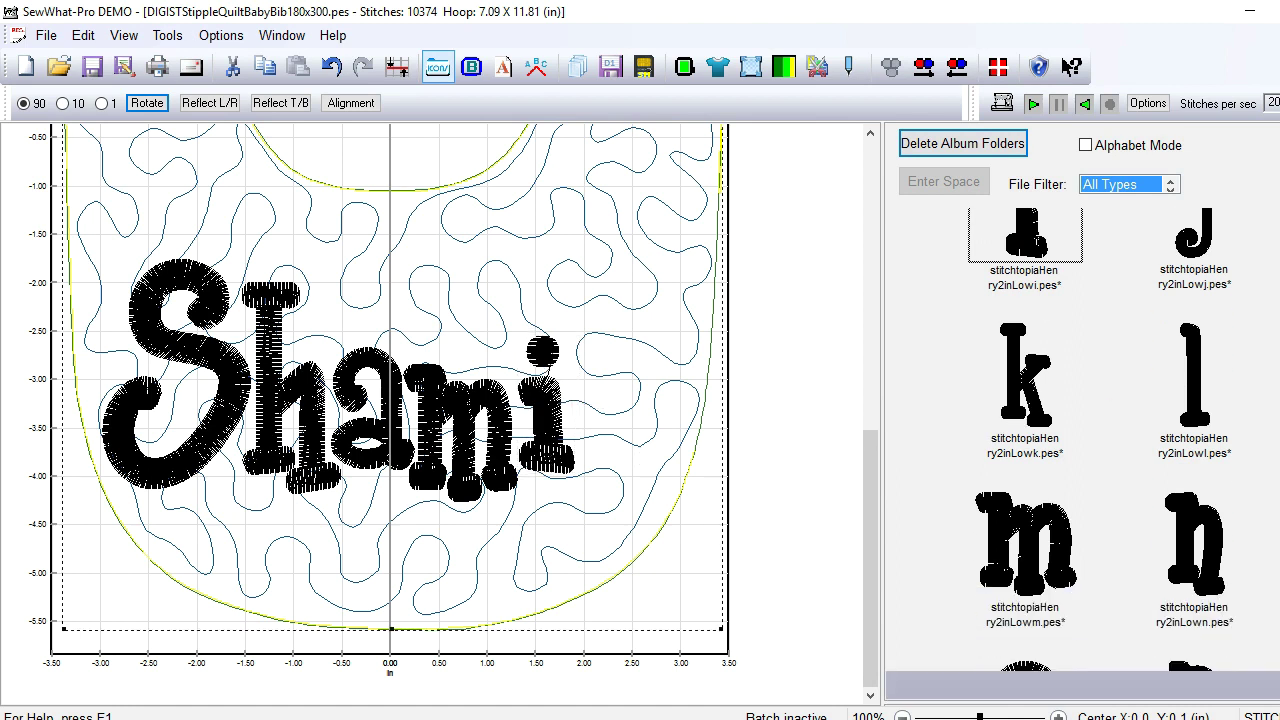
{"action": "scroll", "coordinate": [1178, 548], "scroll_direction": "down", "scroll_amount": 5}
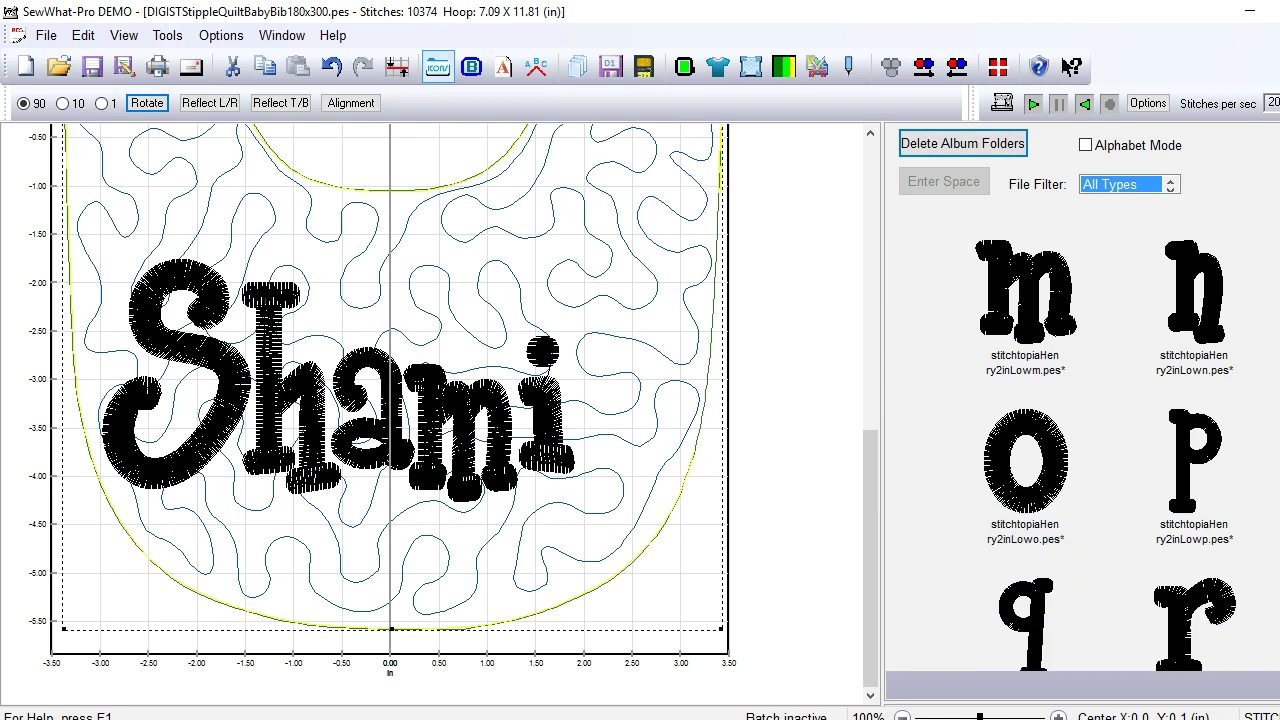
{"action": "scroll", "coordinate": [1178, 548], "scroll_direction": "down", "scroll_amount": 5}
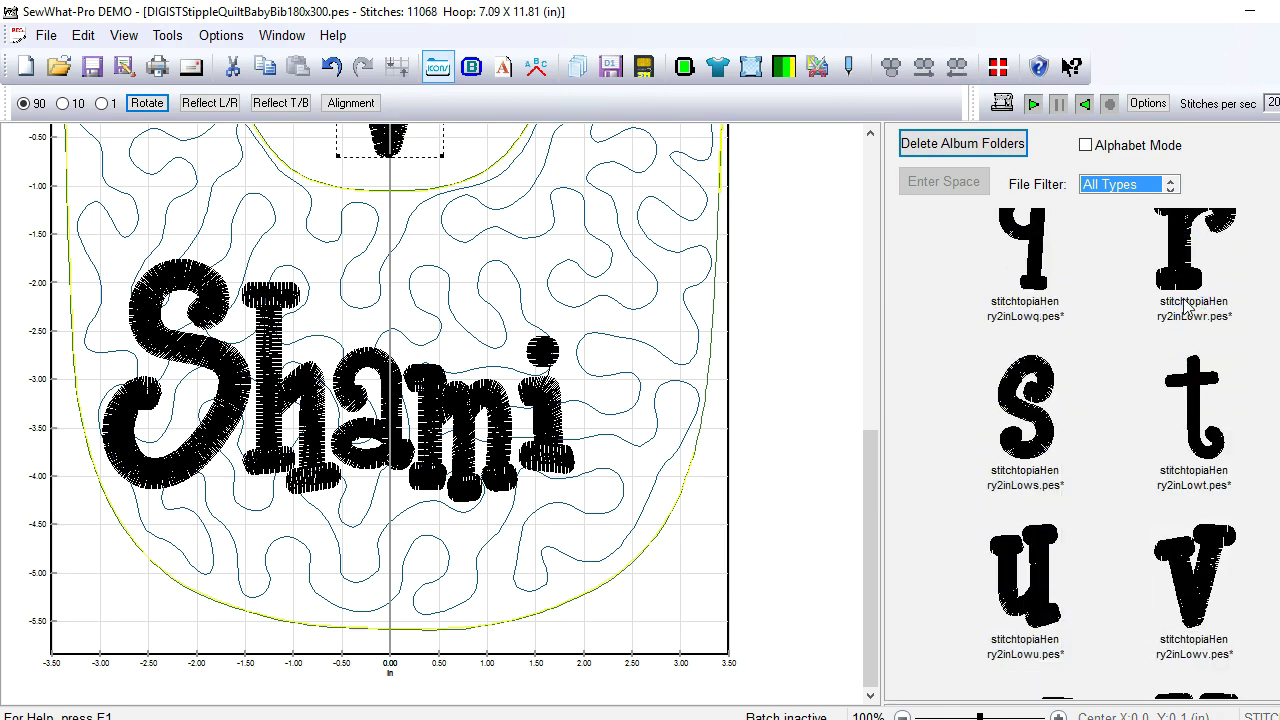
{"action": "left_click_drag", "start_coordinate": [409, 151], "coordinate": [634, 412]}
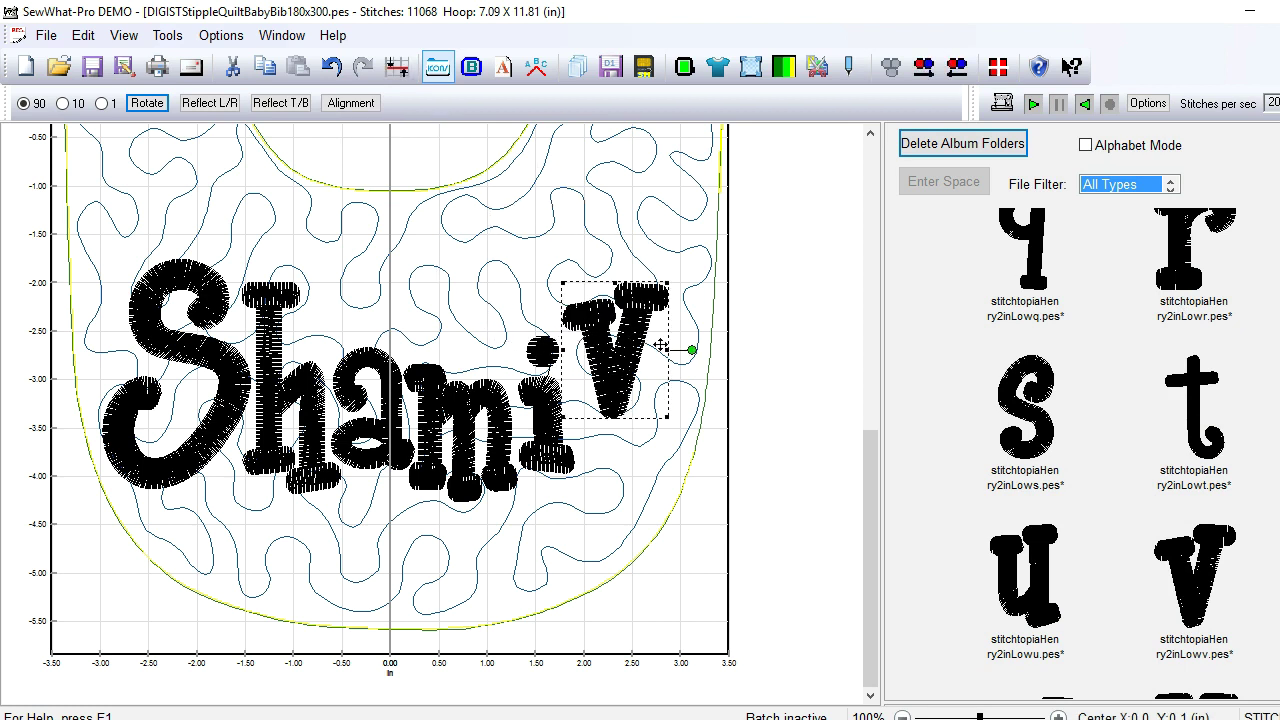
{"action": "left_click", "coordinate": [46, 36]}
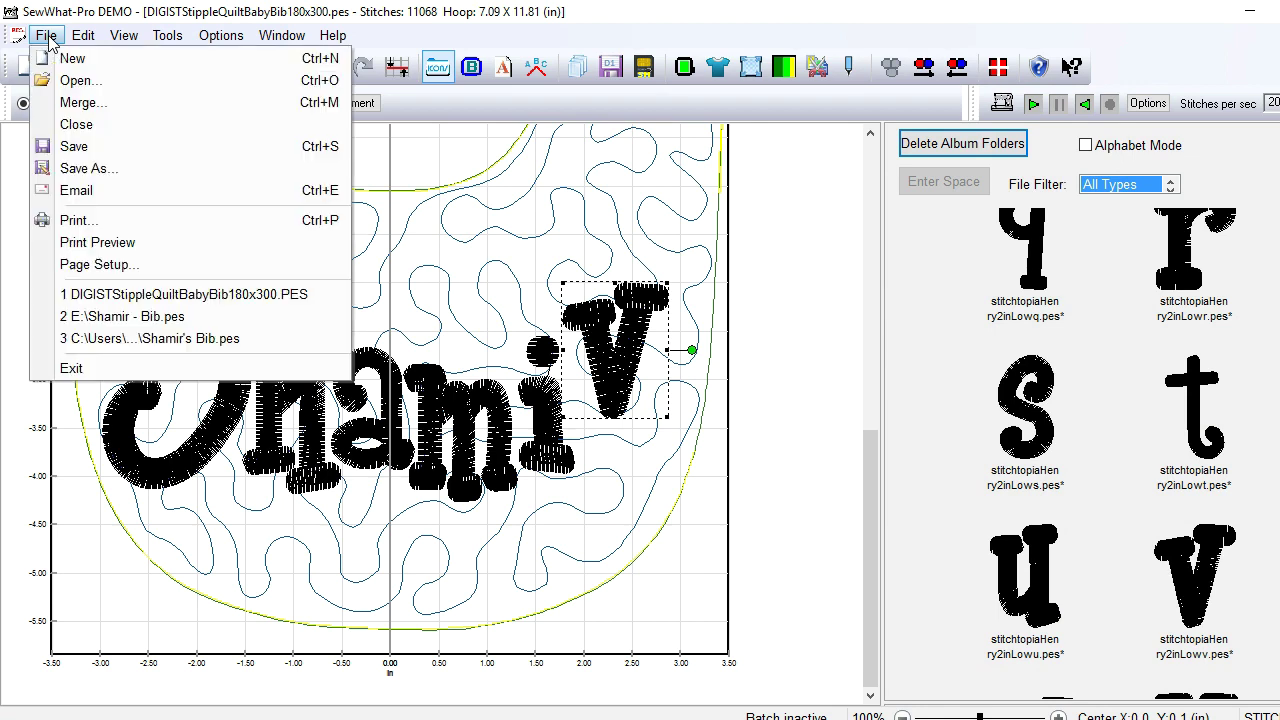
{"action": "mouse_move", "coordinate": [83, 37]}
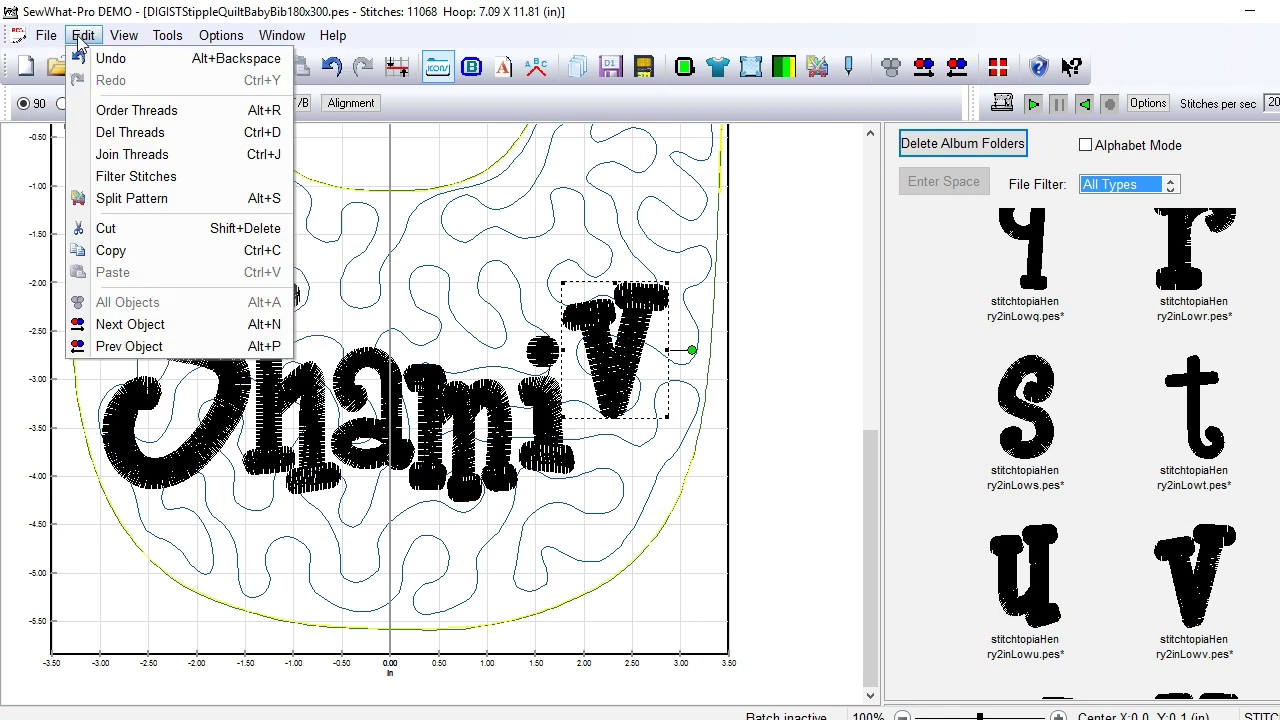
{"action": "left_click", "coordinate": [116, 234]}
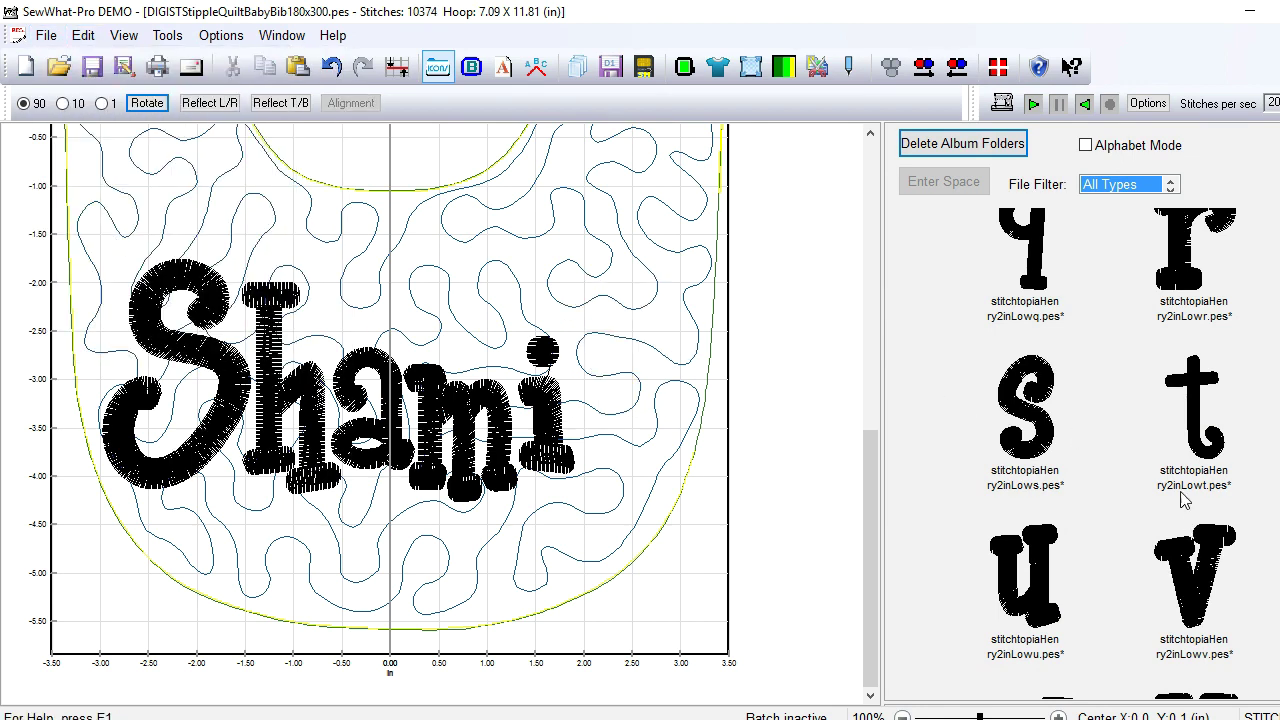
Step: Merge the 2-inch lowercase r, stitchtopiaHenry2inLowr.pes, narrow it, and place it directly against the i
{"action": "double_click", "coordinate": [1182, 258]}
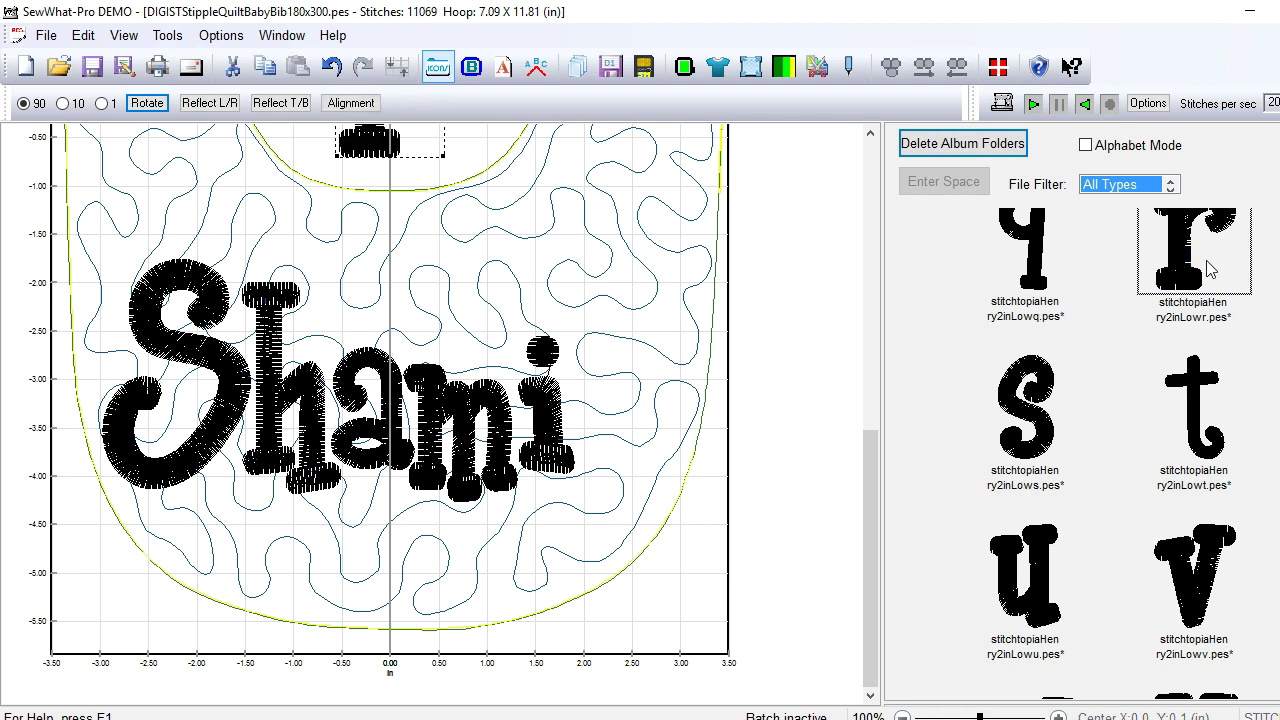
{"action": "left_click_drag", "start_coordinate": [372, 142], "coordinate": [617, 470]}
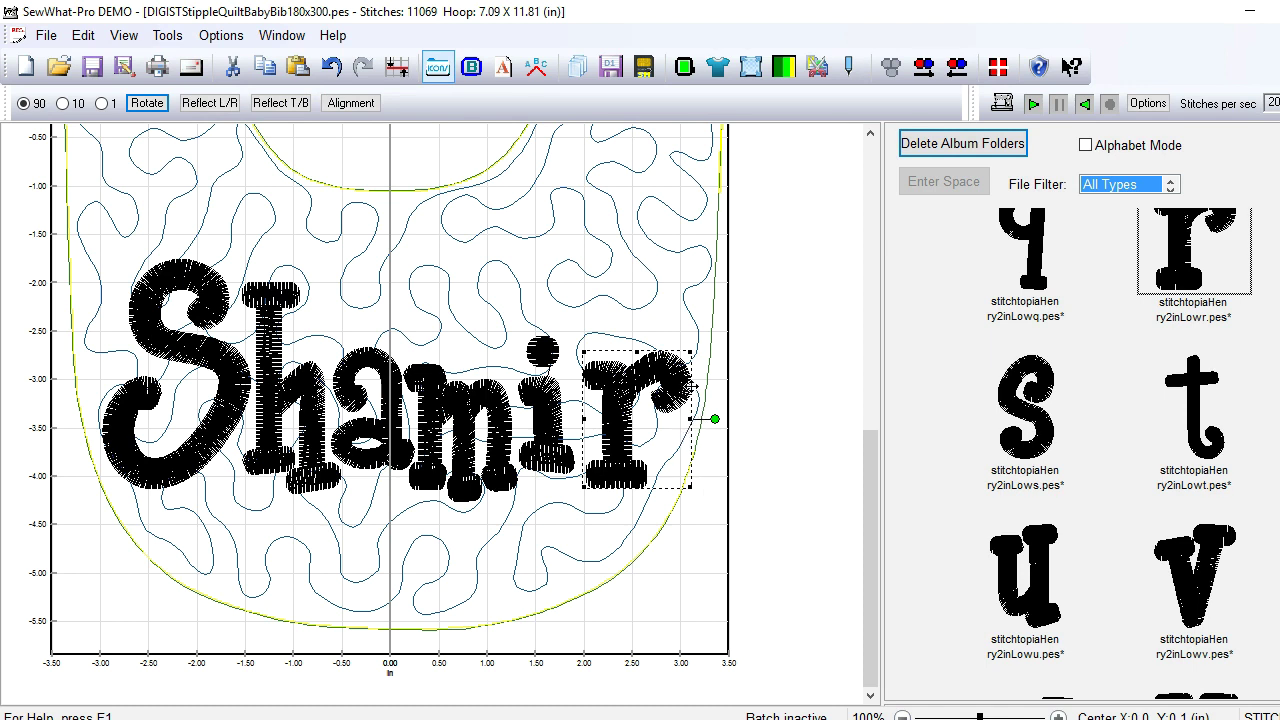
{"action": "left_click_drag", "start_coordinate": [691, 422], "coordinate": [671, 426]}
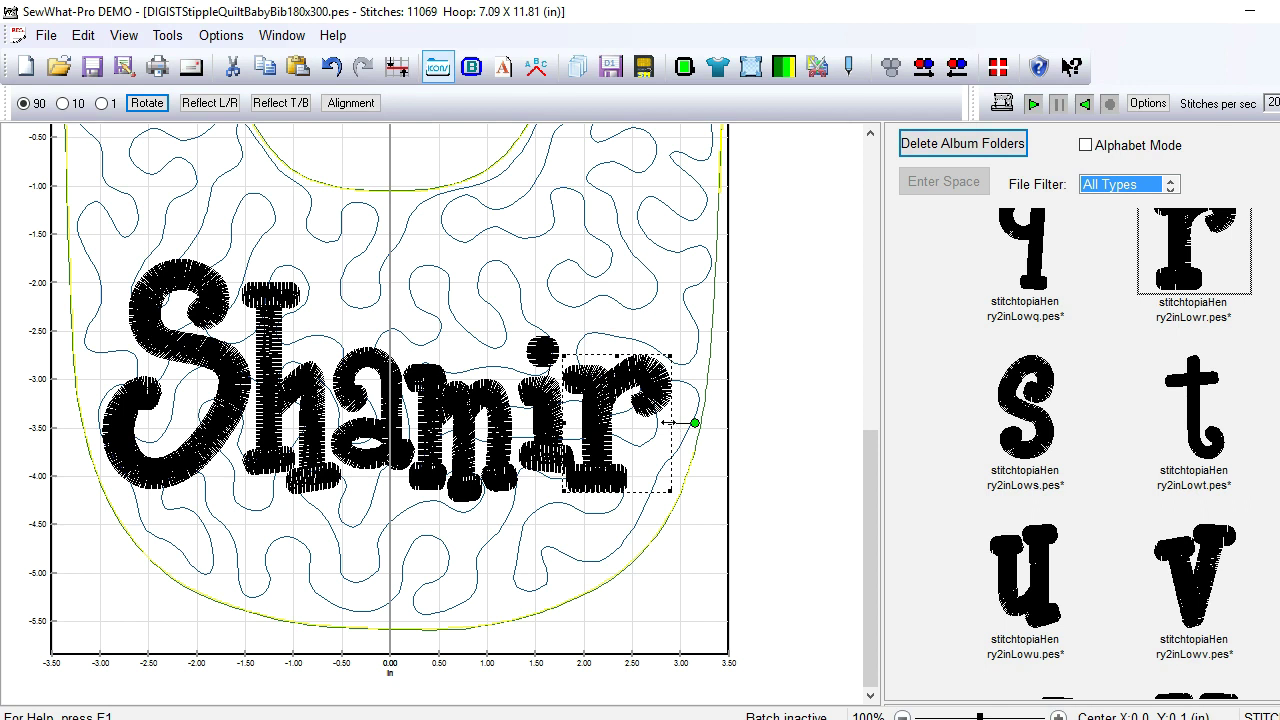
{"action": "left_click_drag", "start_coordinate": [668, 420], "coordinate": [708, 416]}
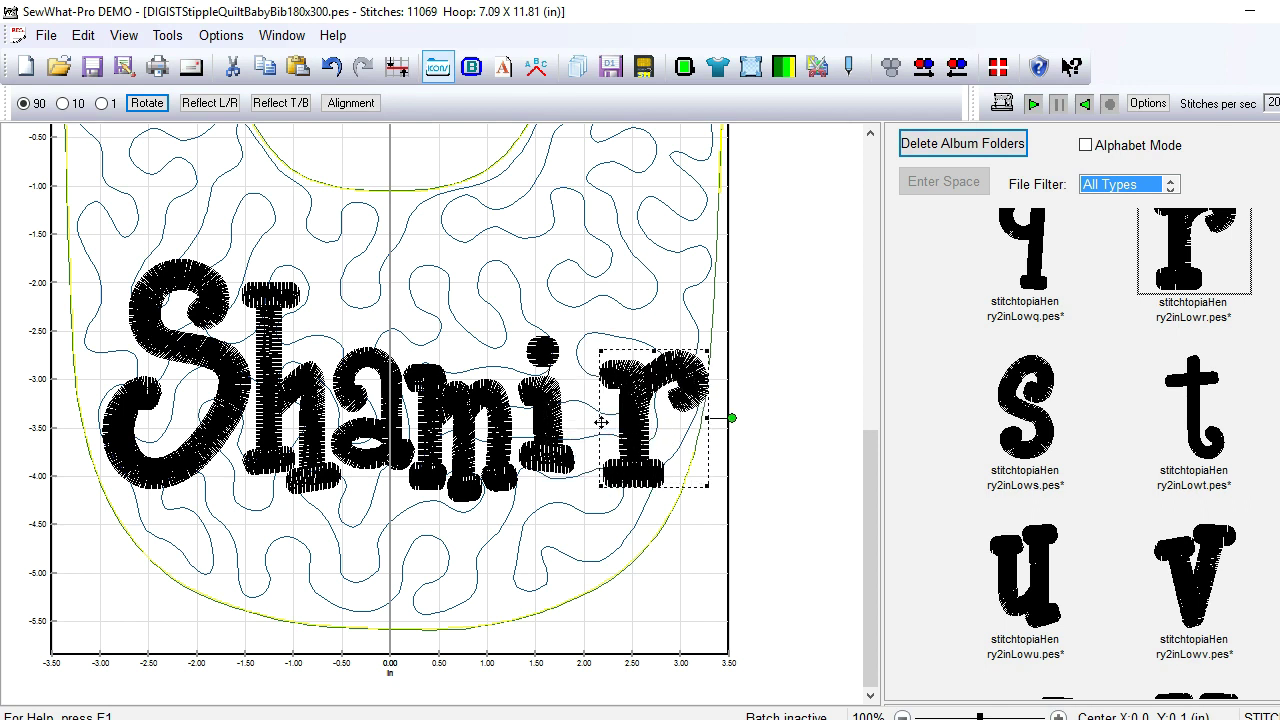
{"action": "left_click_drag", "start_coordinate": [600, 415], "coordinate": [596, 421]}
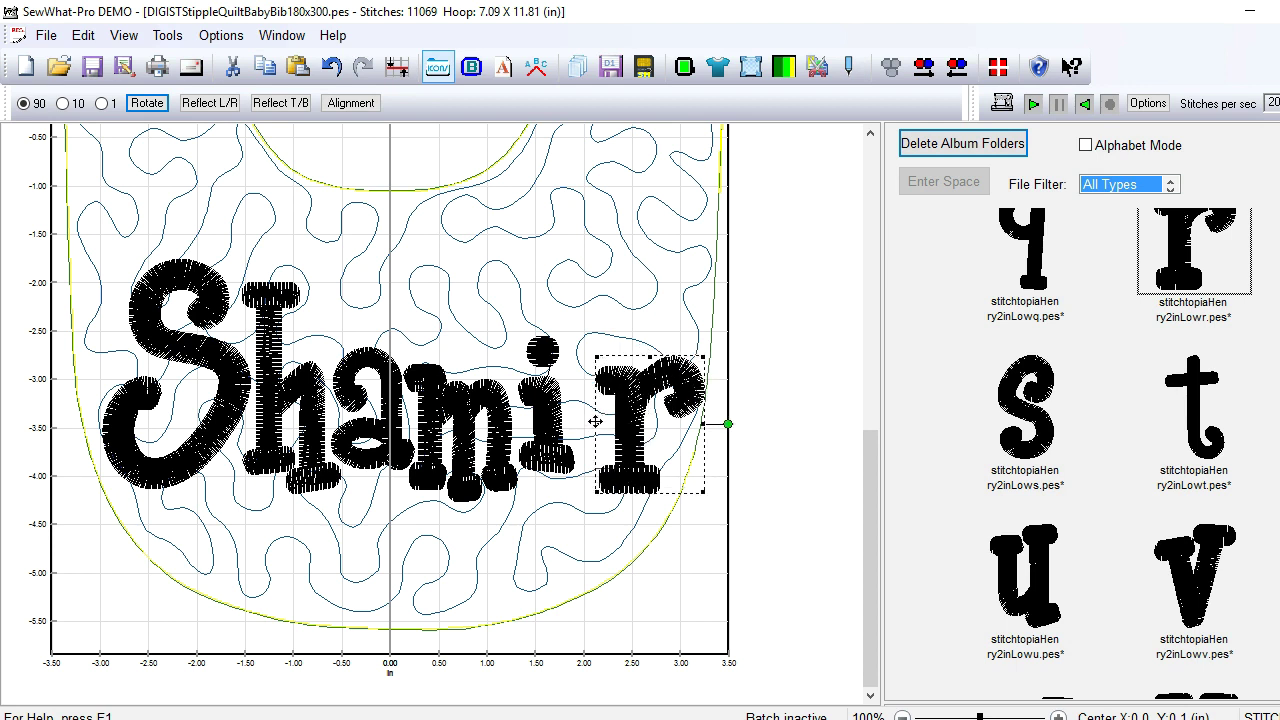
{"action": "left_click_drag", "start_coordinate": [597, 426], "coordinate": [599, 424]}
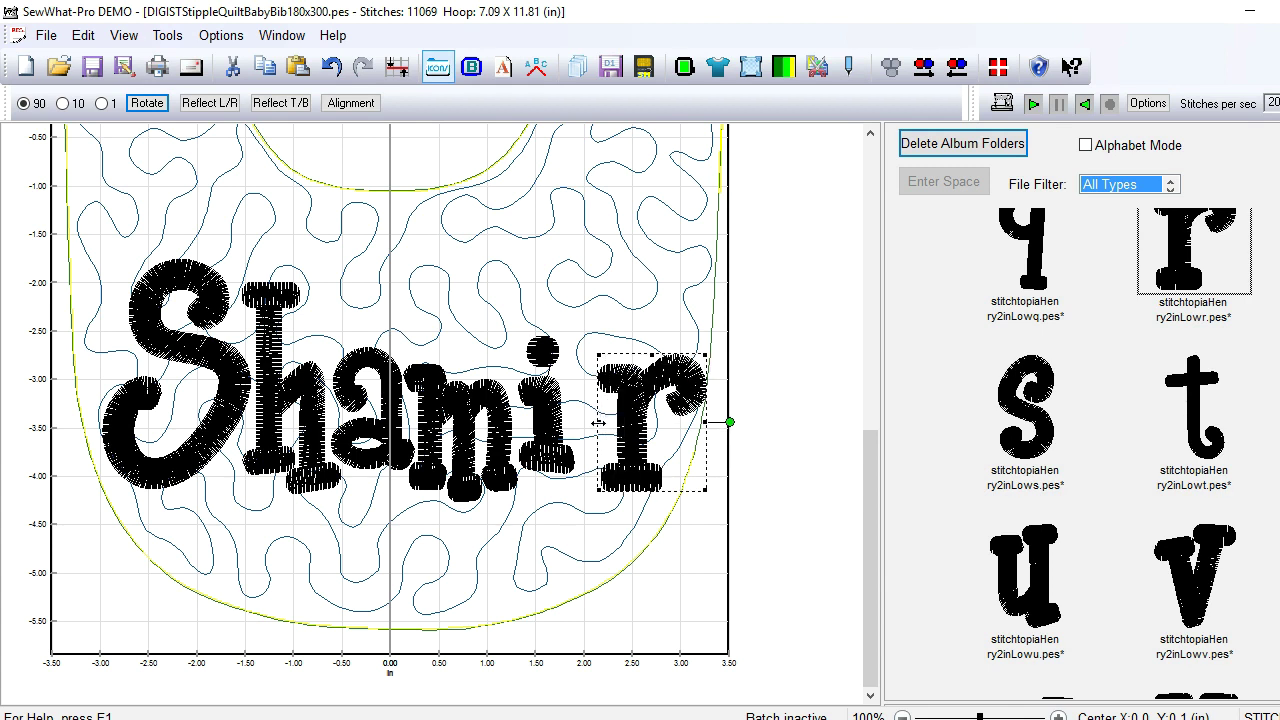
{"action": "left_click_drag", "start_coordinate": [598, 423], "coordinate": [627, 423]}
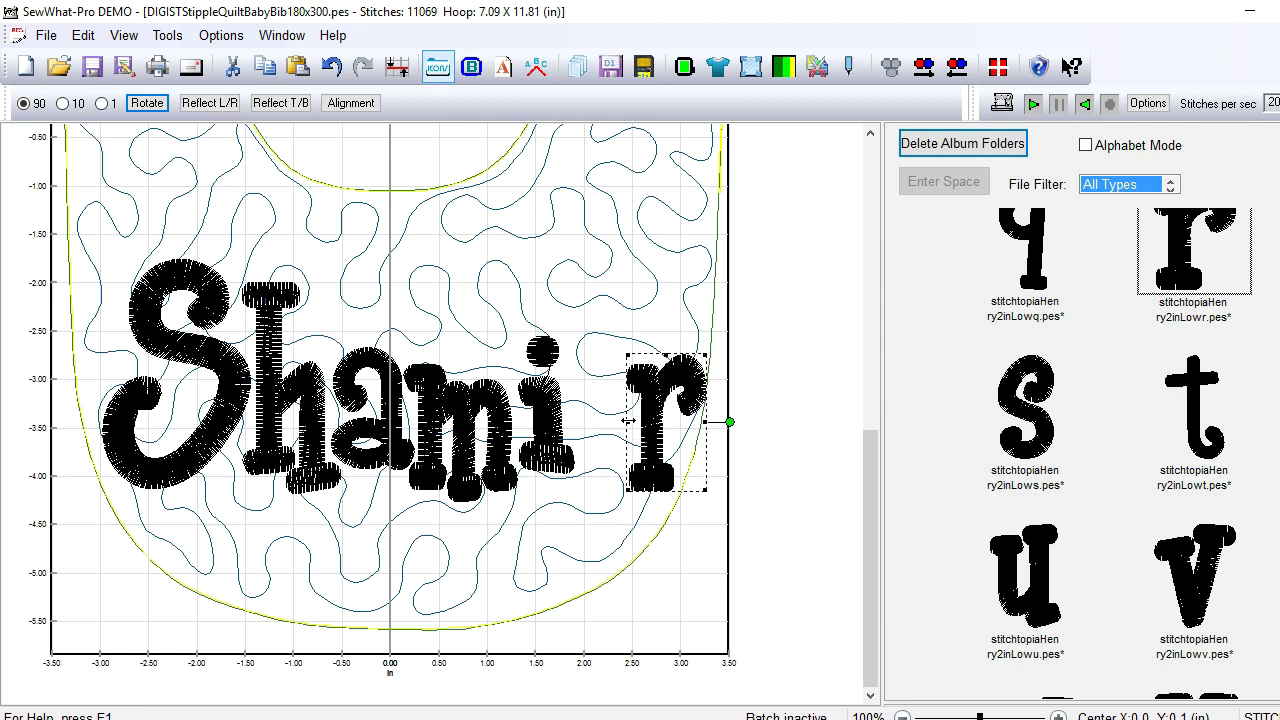
{"action": "left_click_drag", "start_coordinate": [630, 421], "coordinate": [603, 421]}
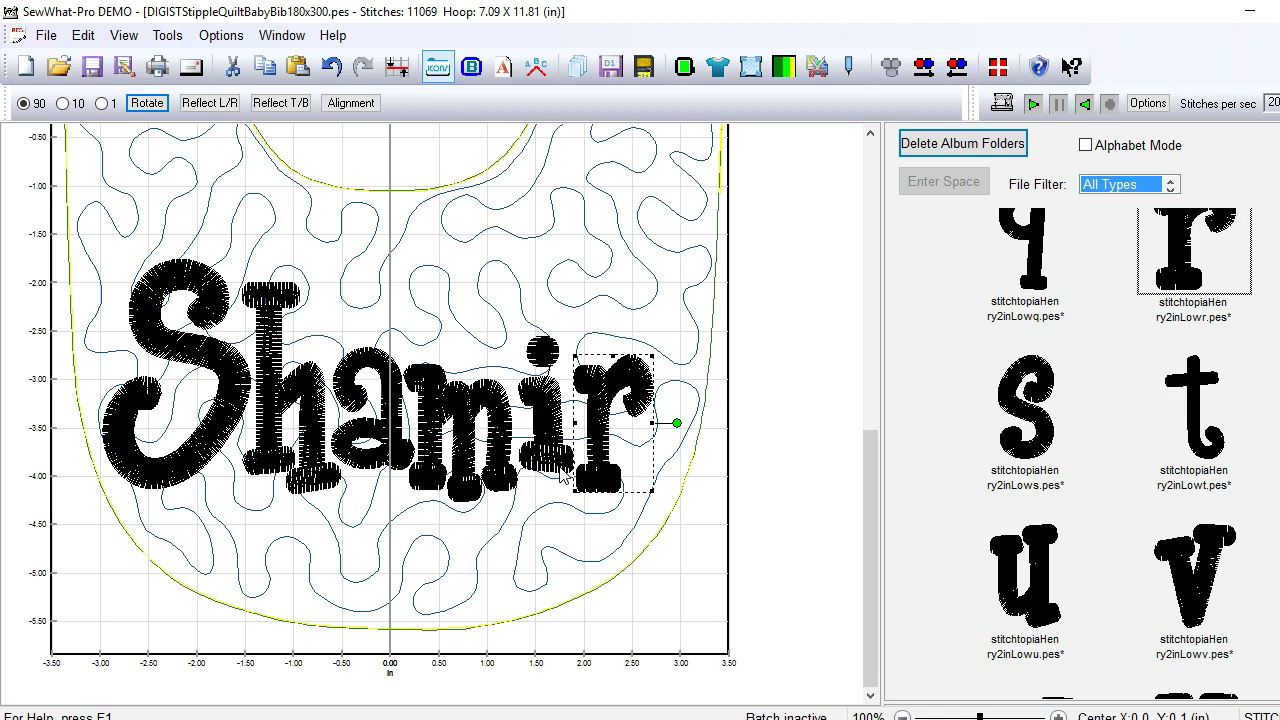
Step: Shift the stipple-quilted bib background slightly down and left, and move the capital S slightly down
{"action": "left_click", "coordinate": [652, 489]}
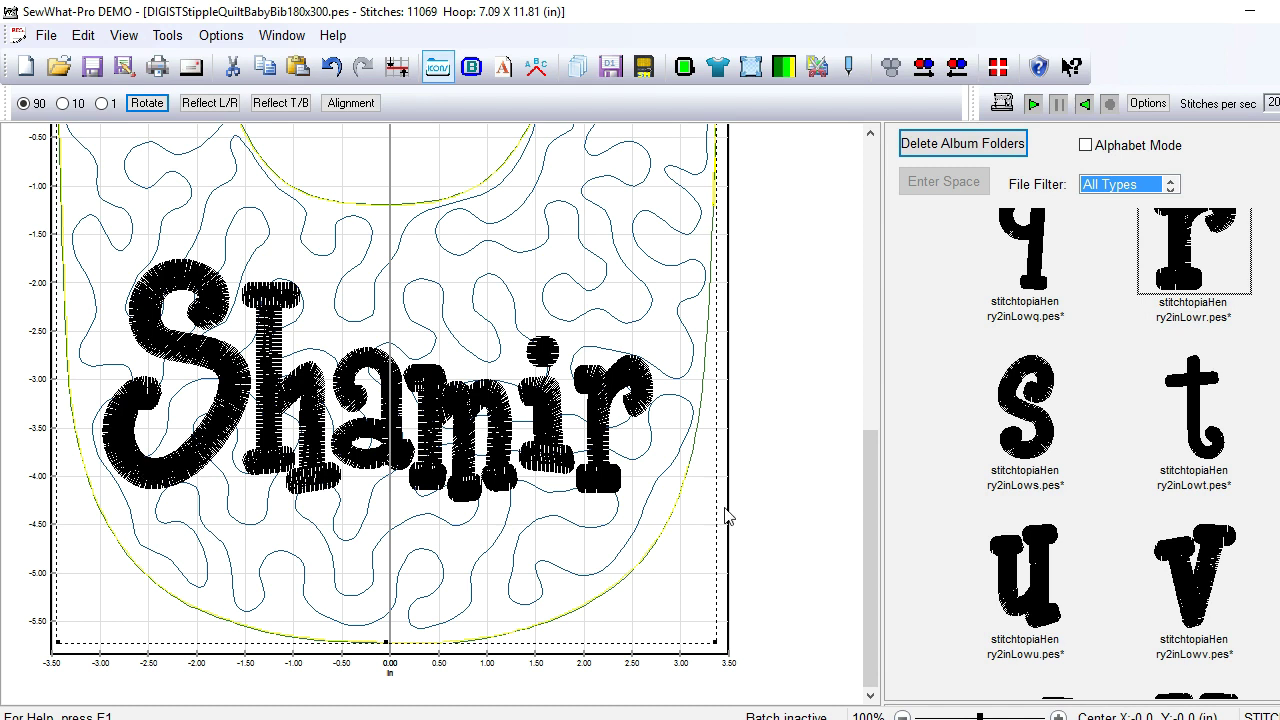
{"action": "left_click", "coordinate": [768, 530]}
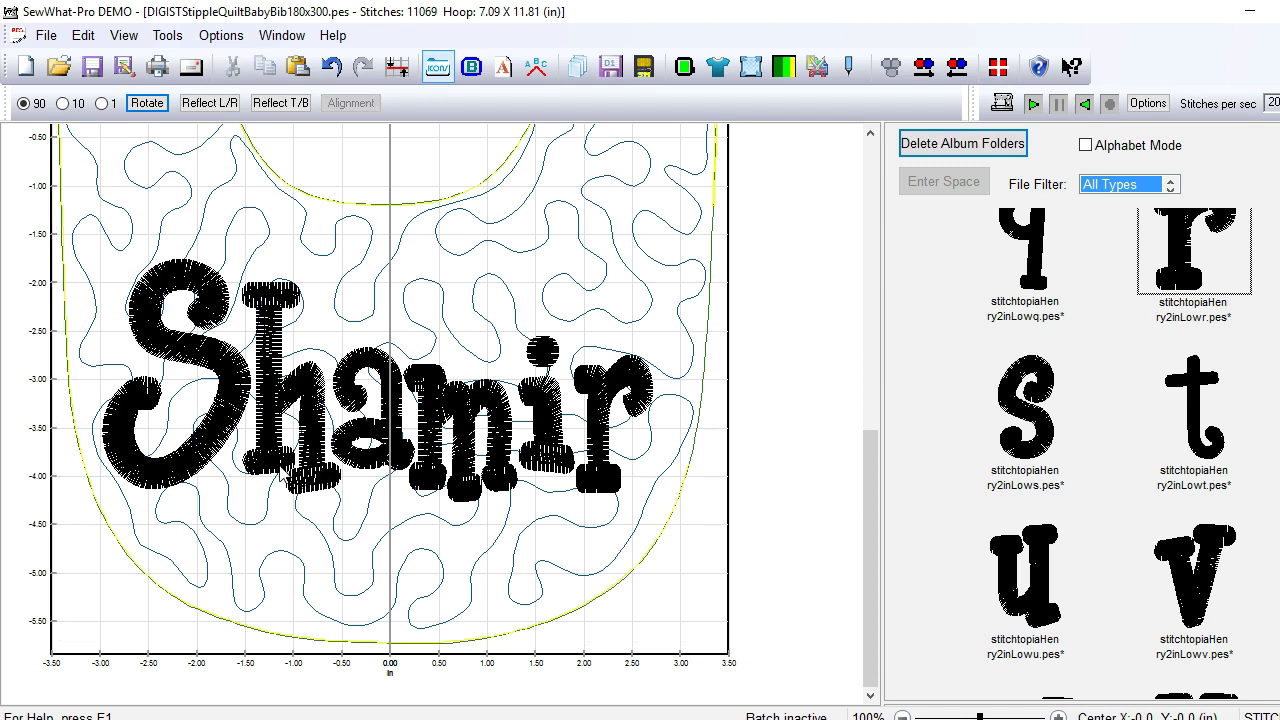
{"action": "left_click", "coordinate": [183, 433]}
{"action": "left_click_drag", "start_coordinate": [183, 433], "coordinate": [181, 441]}
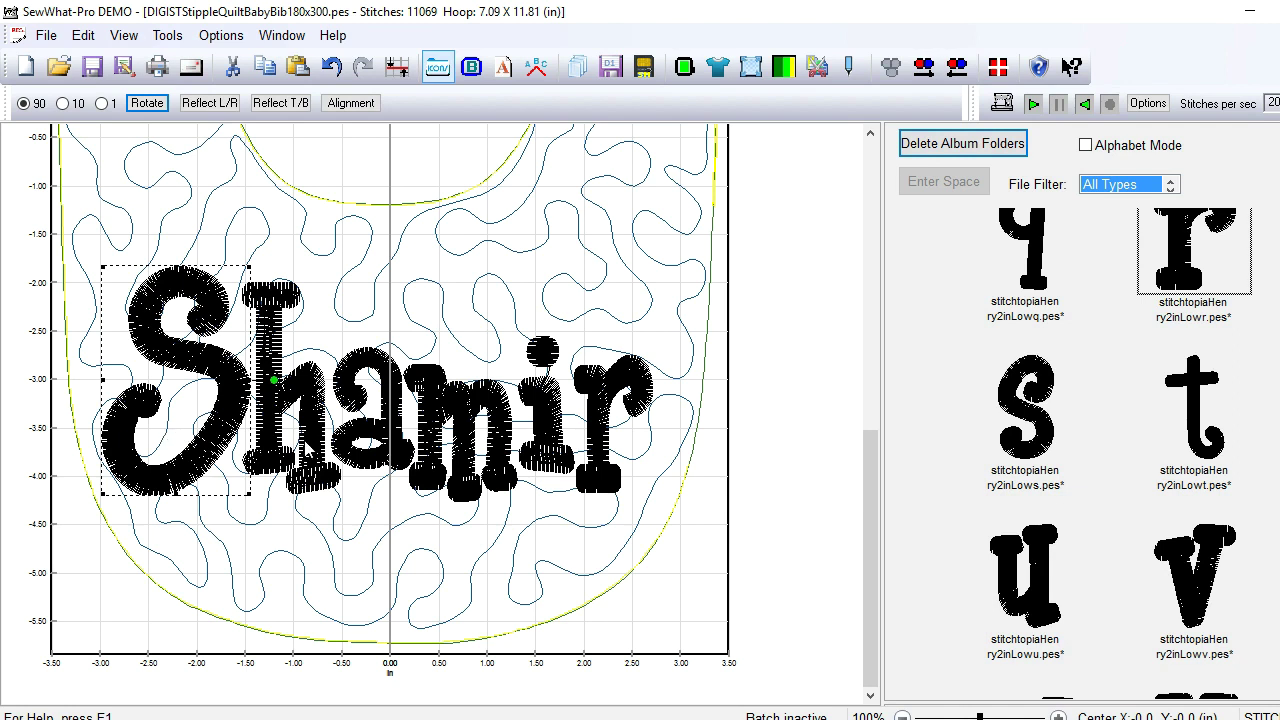
Step: Move the letter m slightly up and right between the a and the i
{"action": "left_click", "coordinate": [458, 476]}
{"action": "left_click_drag", "start_coordinate": [470, 479], "coordinate": [470, 472]}
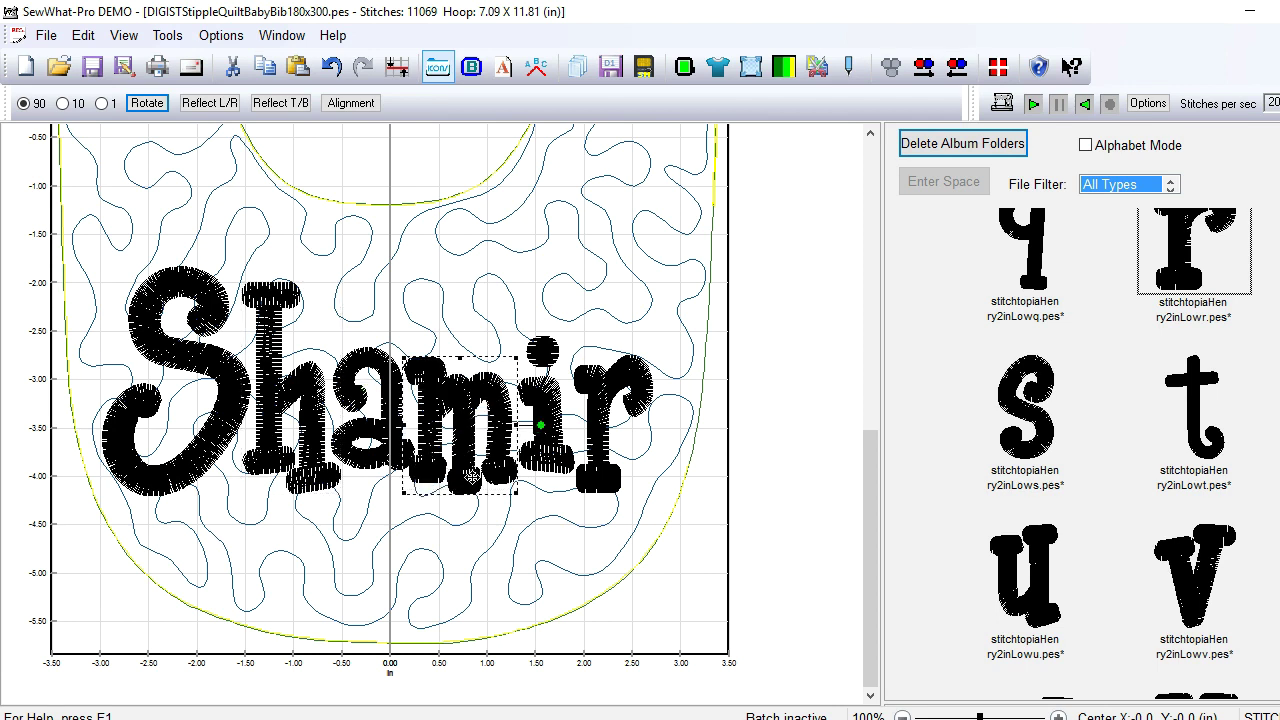
{"action": "key", "text": "Right"}
{"action": "key", "text": "Right"}
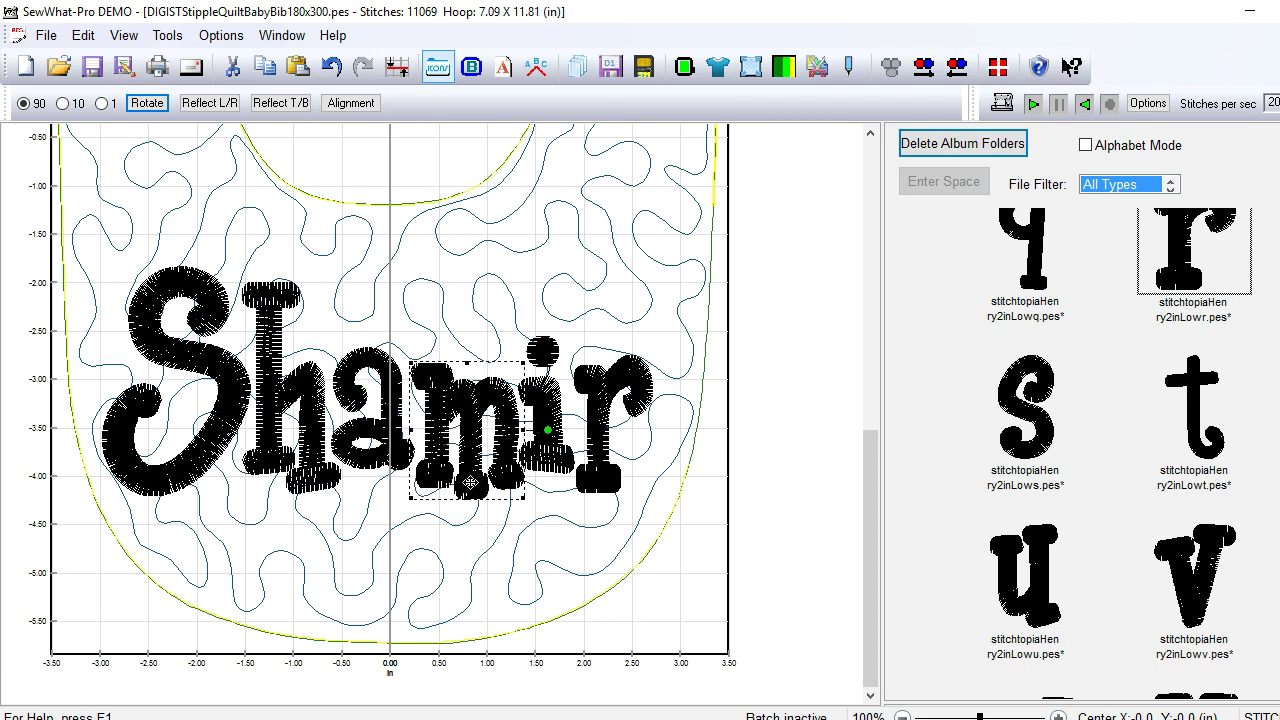
{"action": "left_click_drag", "start_coordinate": [465, 477], "coordinate": [467, 482]}
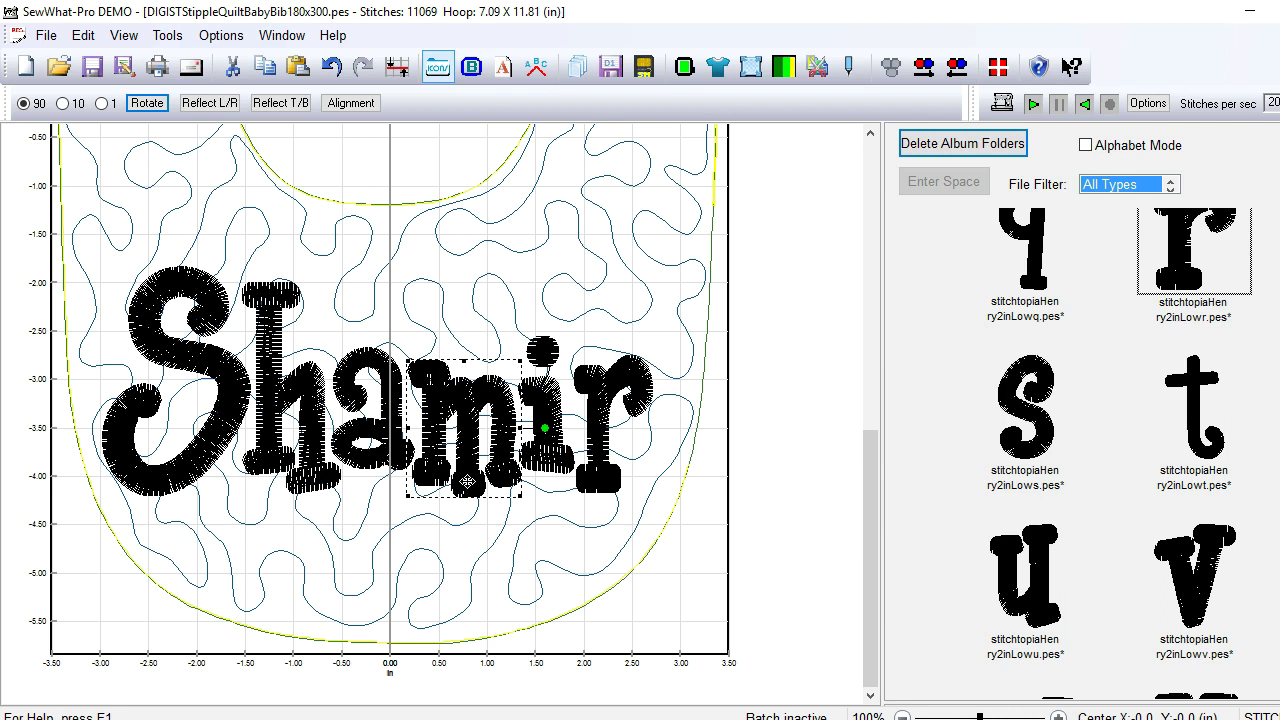
Step: Lower the letter h slightly and adjust its size so it fits between the S and the a, level with their base
{"action": "left_click", "coordinate": [314, 478]}
{"action": "left_click_drag", "start_coordinate": [340, 288], "coordinate": [340, 286]}
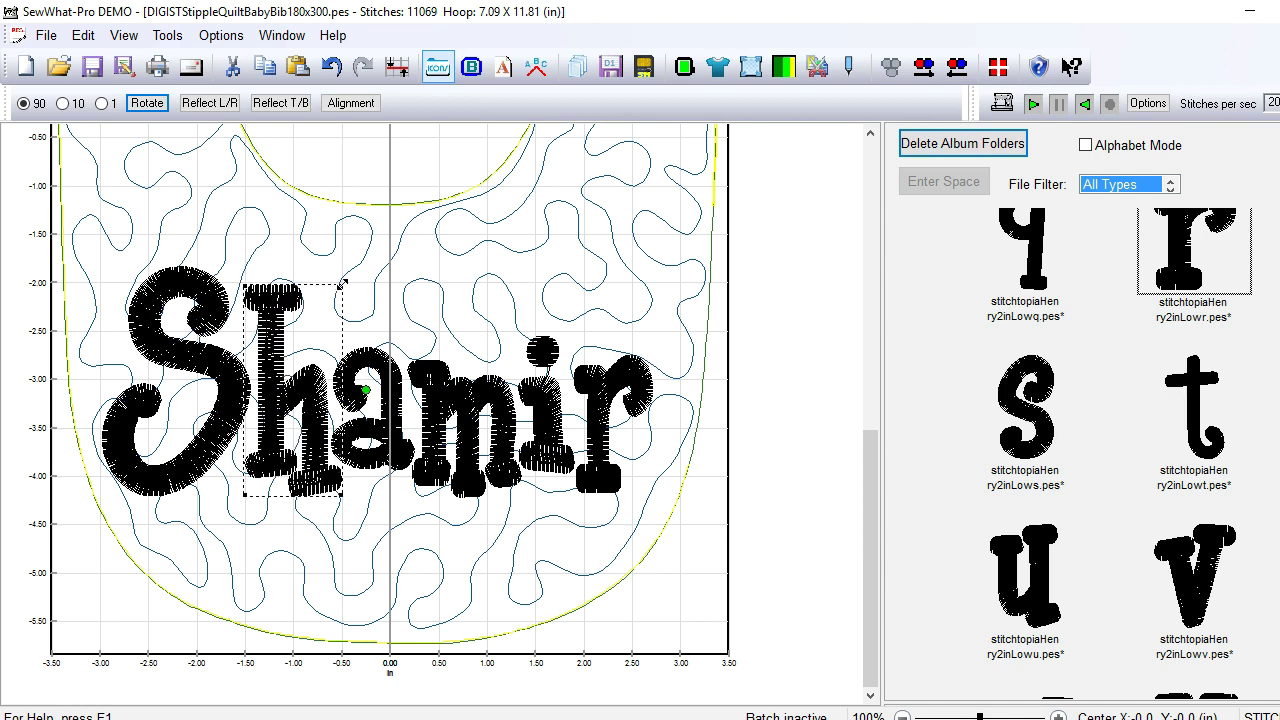
{"action": "left_click_drag", "start_coordinate": [340, 287], "coordinate": [327, 301]}
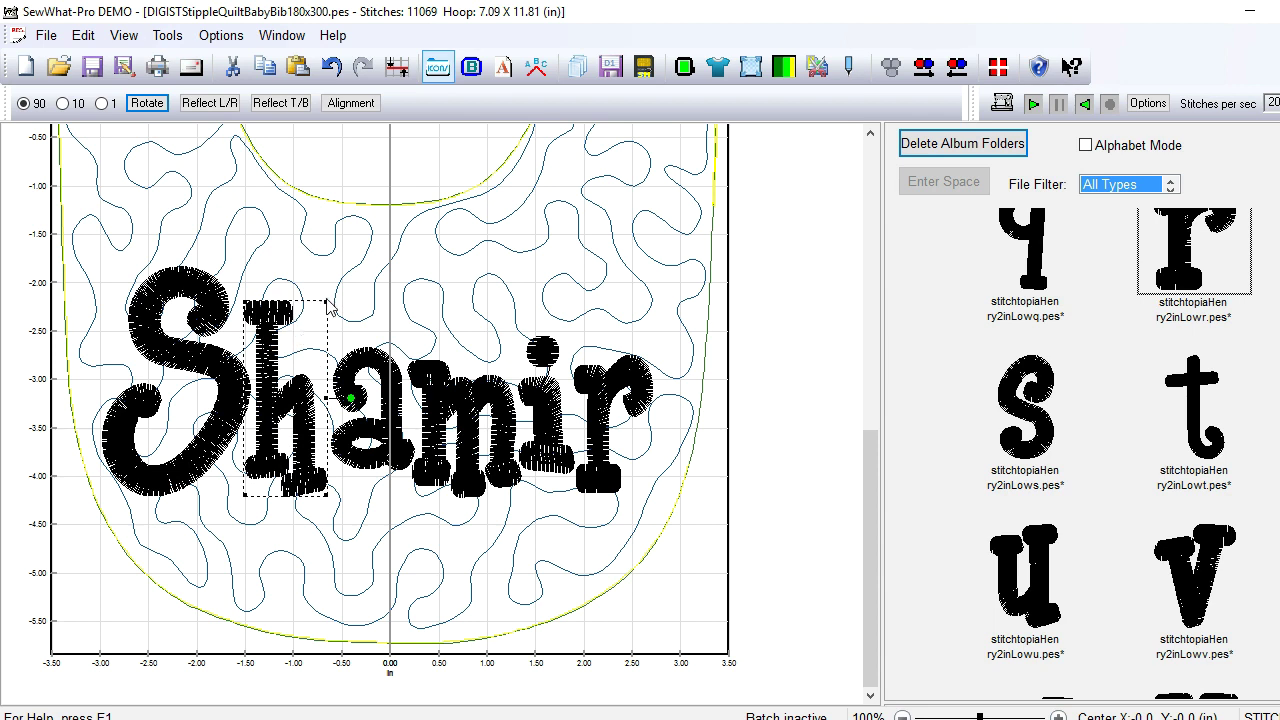
{"action": "left_click", "coordinate": [327, 298]}
{"action": "left_click", "coordinate": [812, 481]}
{"action": "left_click", "coordinate": [305, 430]}
{"action": "left_click_drag", "start_coordinate": [325, 301], "coordinate": [336, 286]}
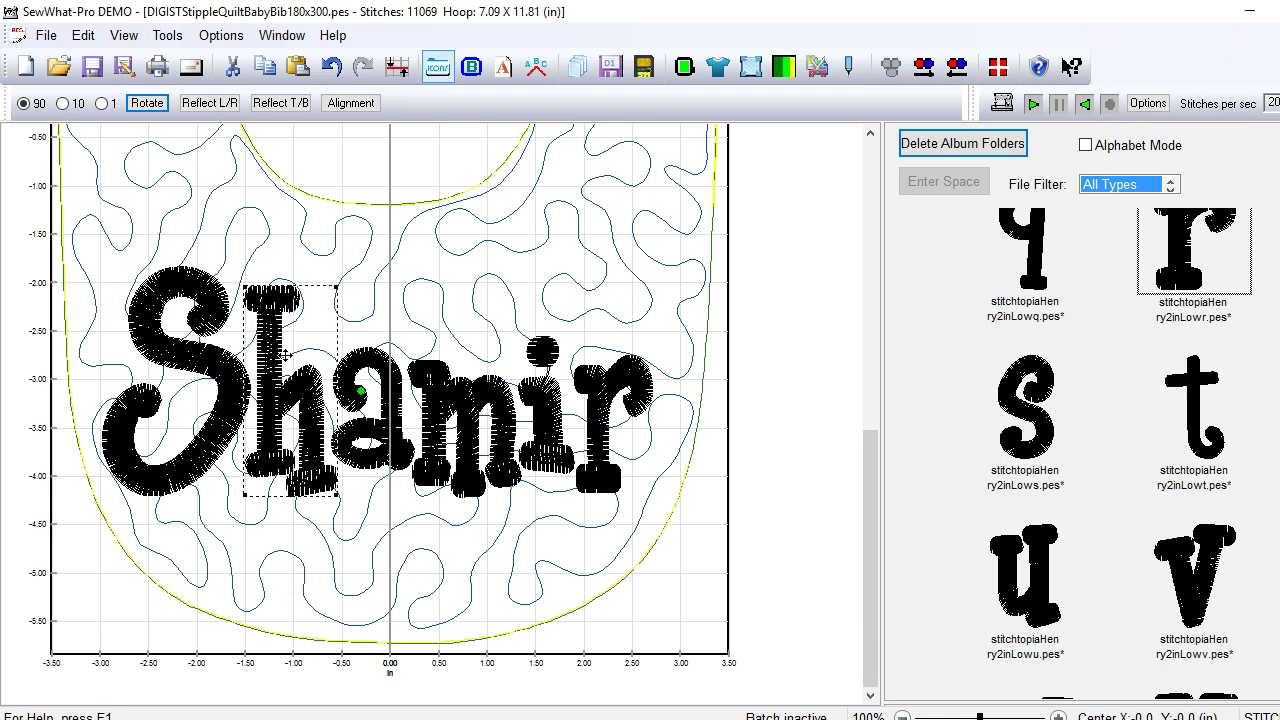
{"action": "left_click_drag", "start_coordinate": [285, 367], "coordinate": [284, 362]}
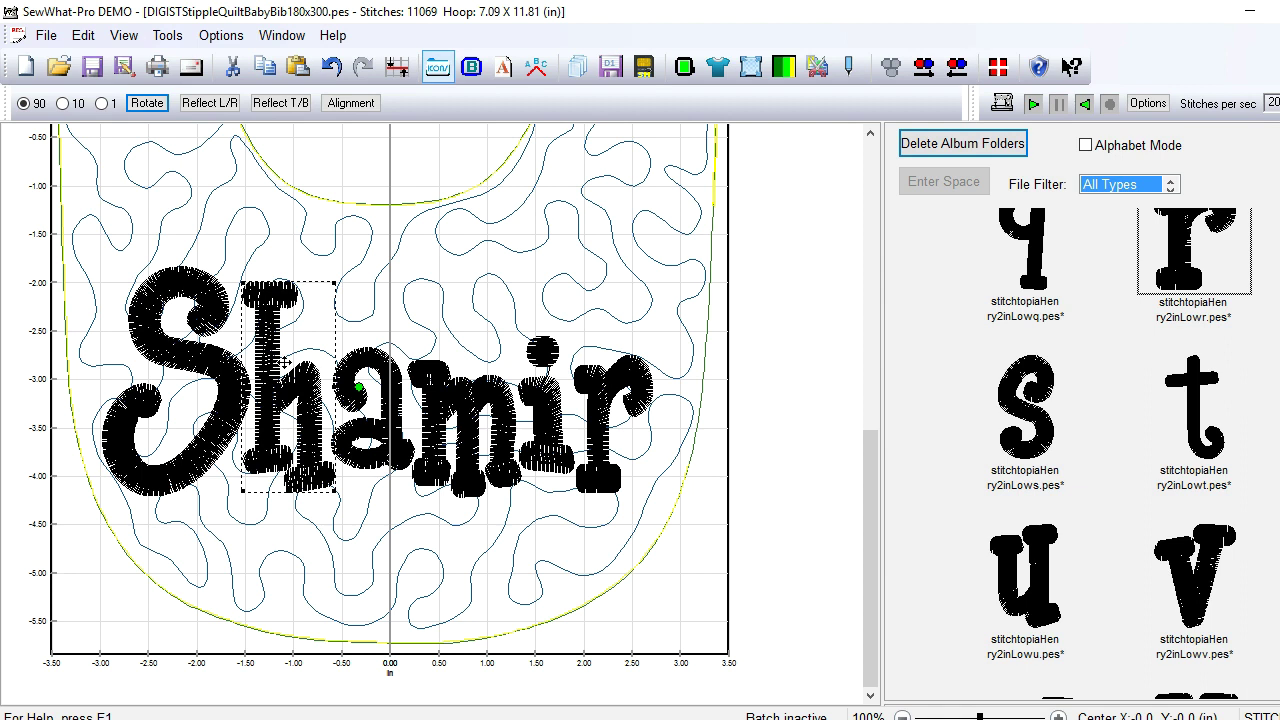
{"action": "left_click_drag", "start_coordinate": [285, 361], "coordinate": [285, 365]}
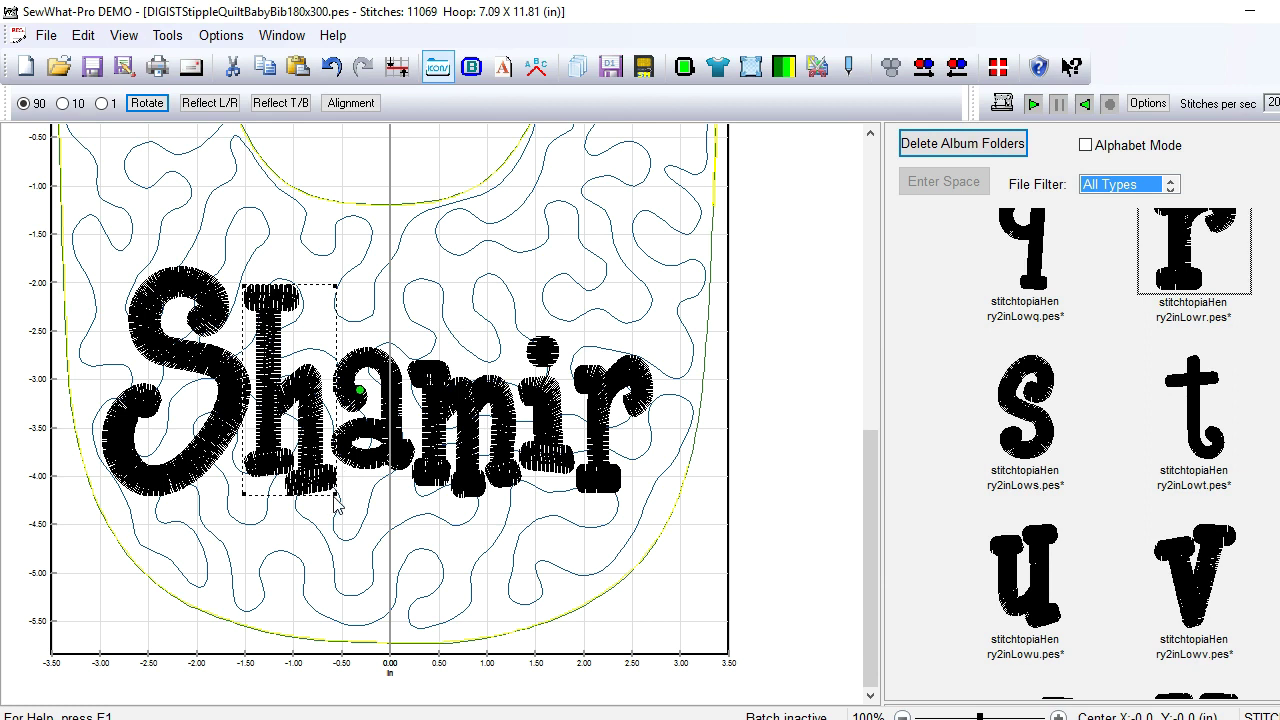
{"action": "left_click_drag", "start_coordinate": [337, 494], "coordinate": [343, 494]}
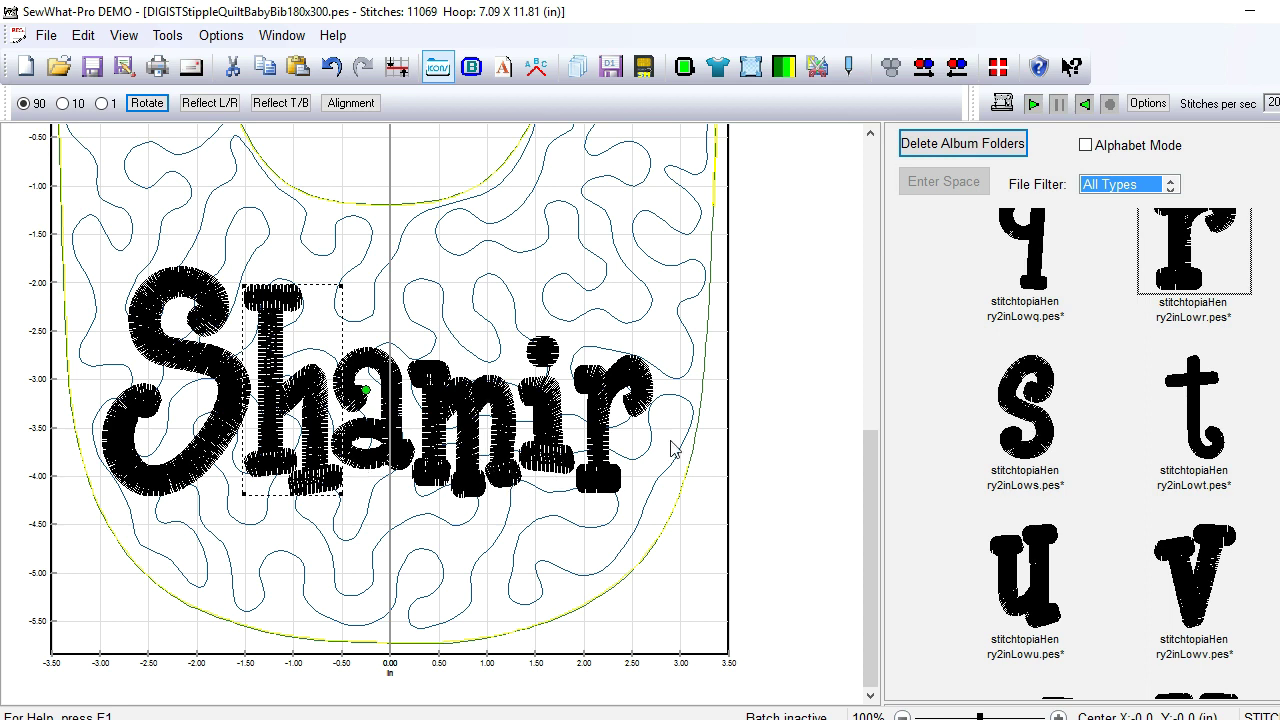
{"action": "left_click", "coordinate": [770, 435]}
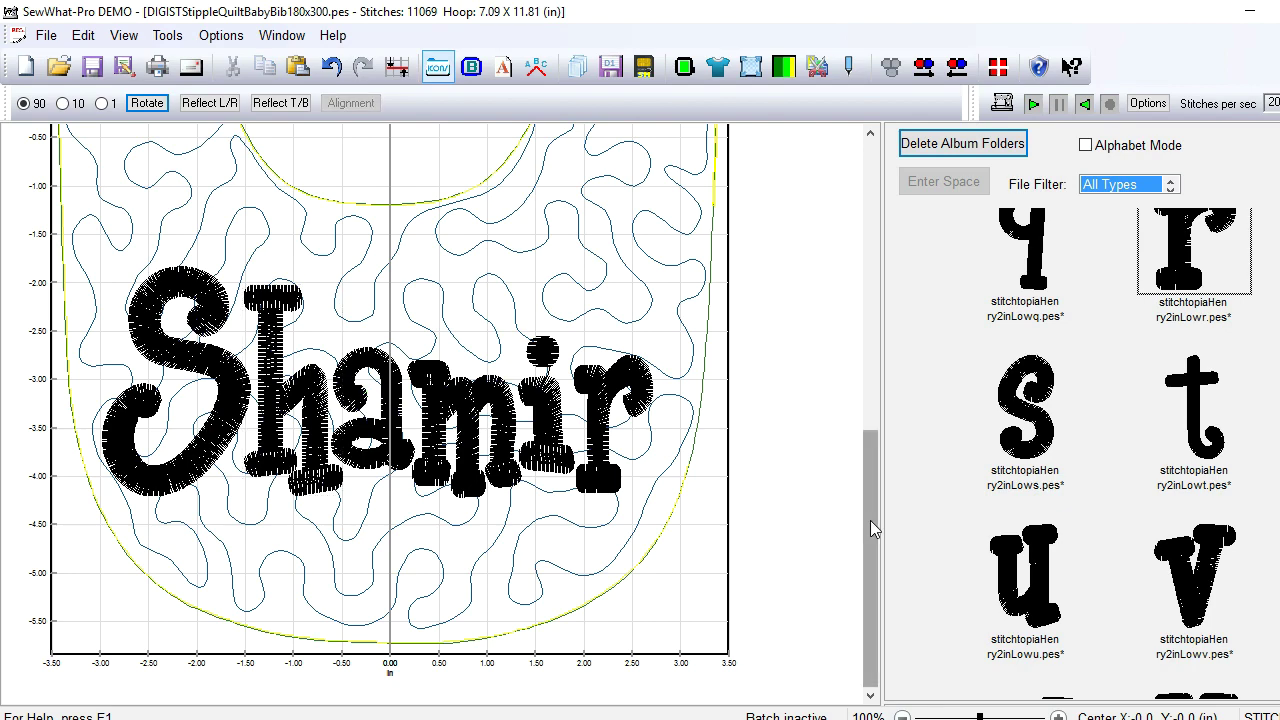
{"action": "left_click_drag", "start_coordinate": [870, 522], "coordinate": [878, 650]}
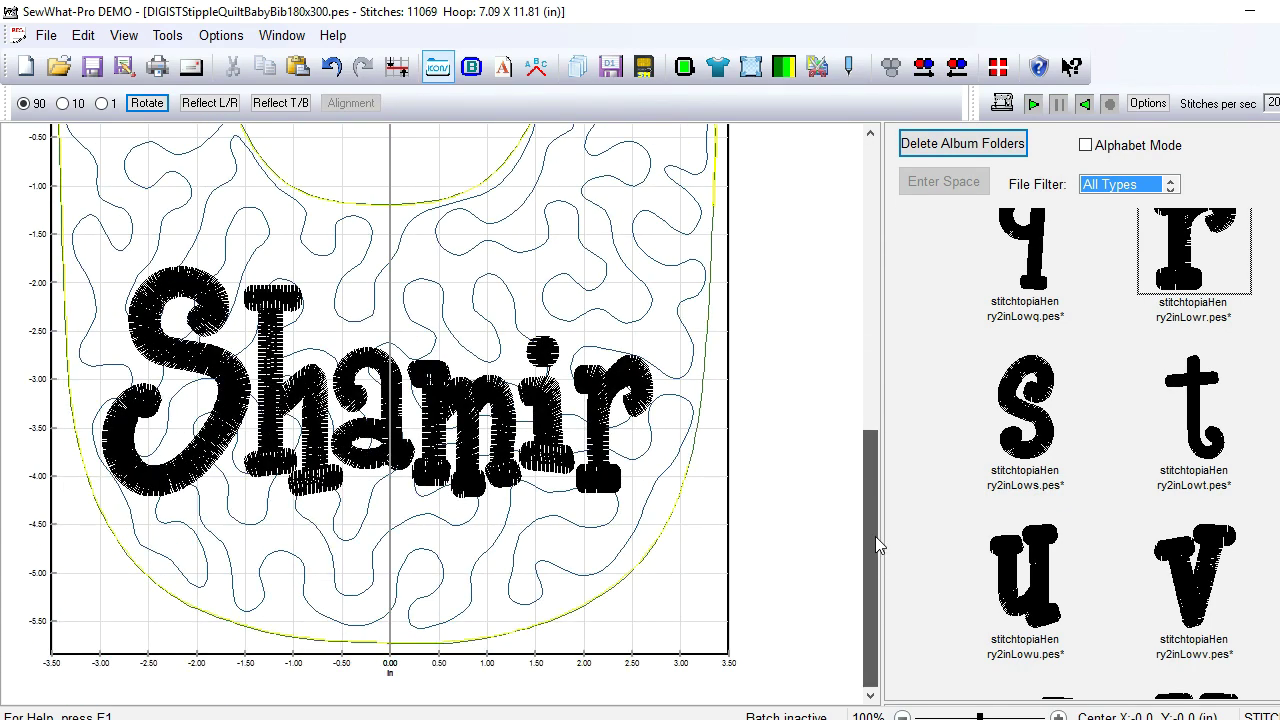
{"action": "left_click_drag", "start_coordinate": [876, 538], "coordinate": [873, 536]}
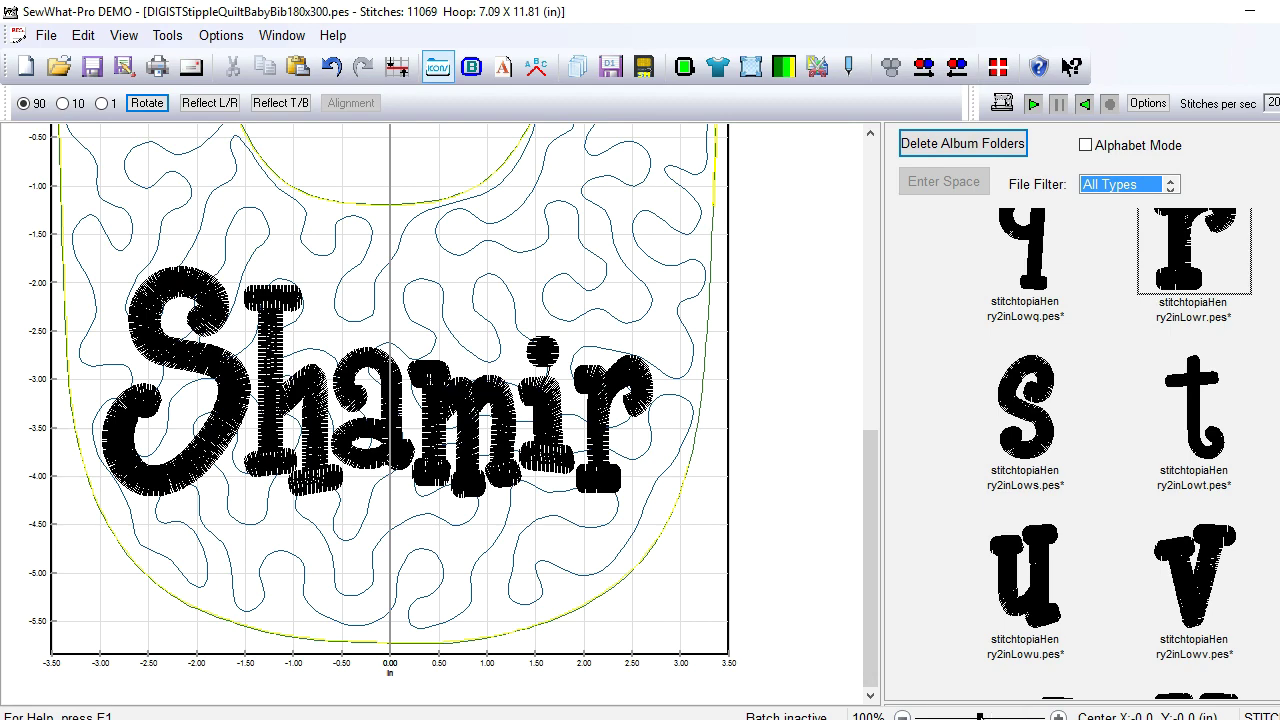
Step: Show the whole bib design at 45% zoom, and look at the print settings without printing
{"action": "left_click_drag", "start_coordinate": [980, 716], "coordinate": [940, 716]}
{"action": "left_click_drag", "start_coordinate": [867, 586], "coordinate": [867, 651]}
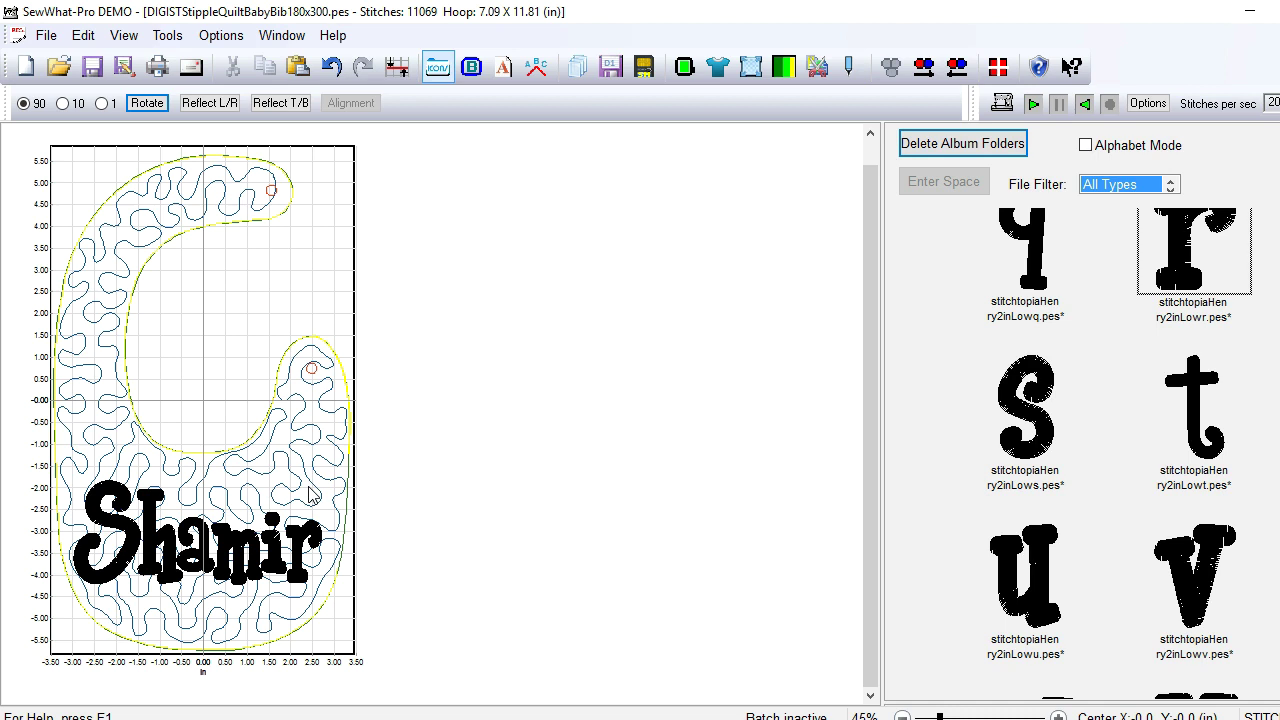
{"action": "left_click", "coordinate": [157, 67]}
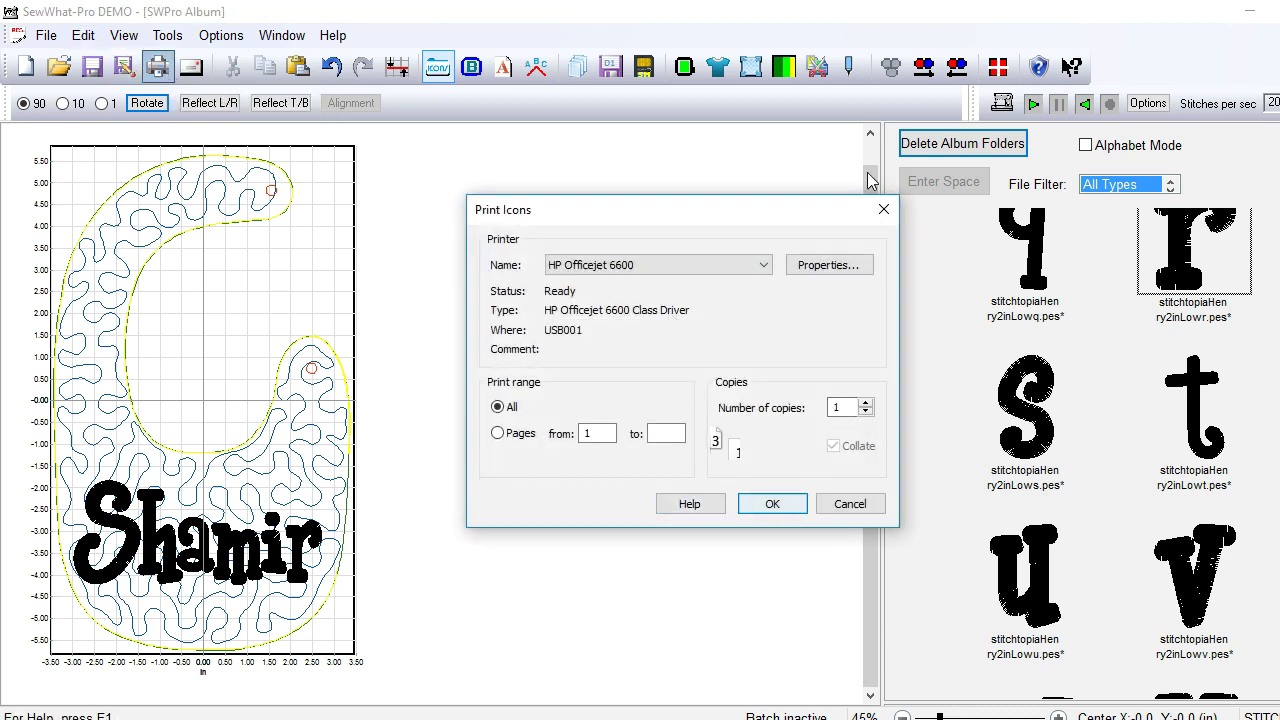
{"action": "left_click", "coordinate": [884, 209]}
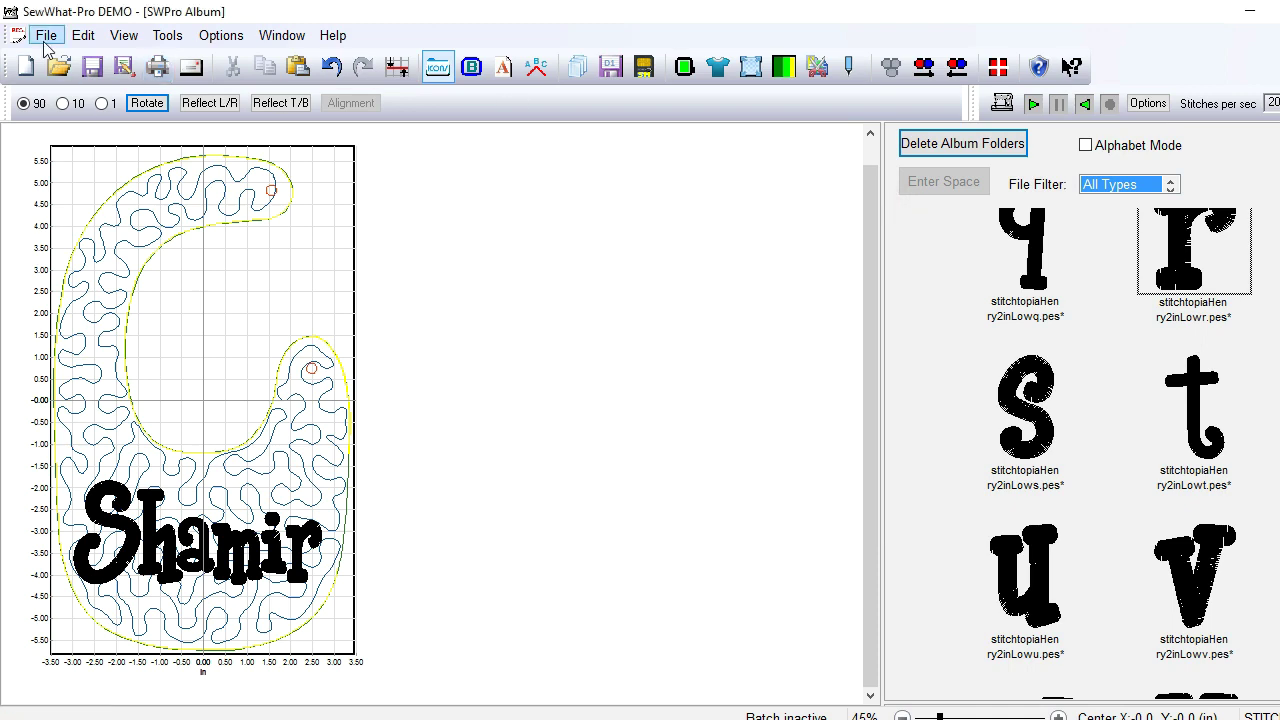
Step: Check the print preview through its last page and close it without printing
{"action": "left_click", "coordinate": [47, 37]}
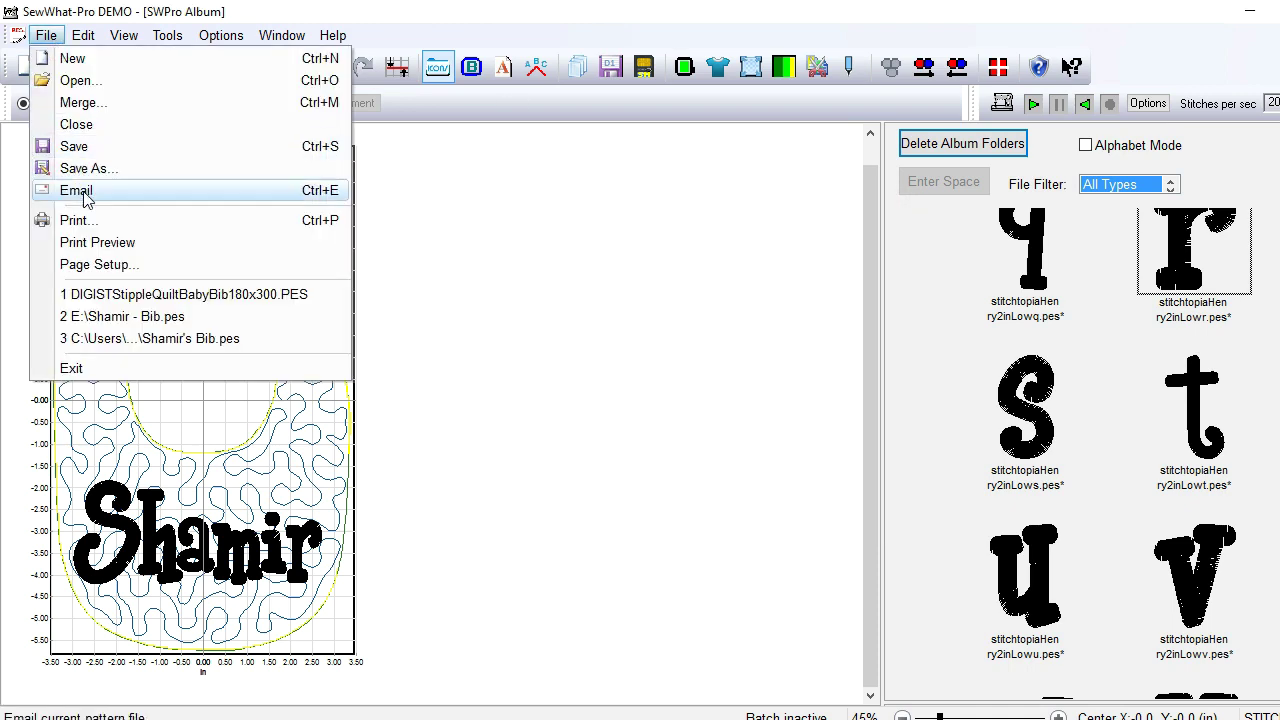
{"action": "left_click", "coordinate": [92, 243]}
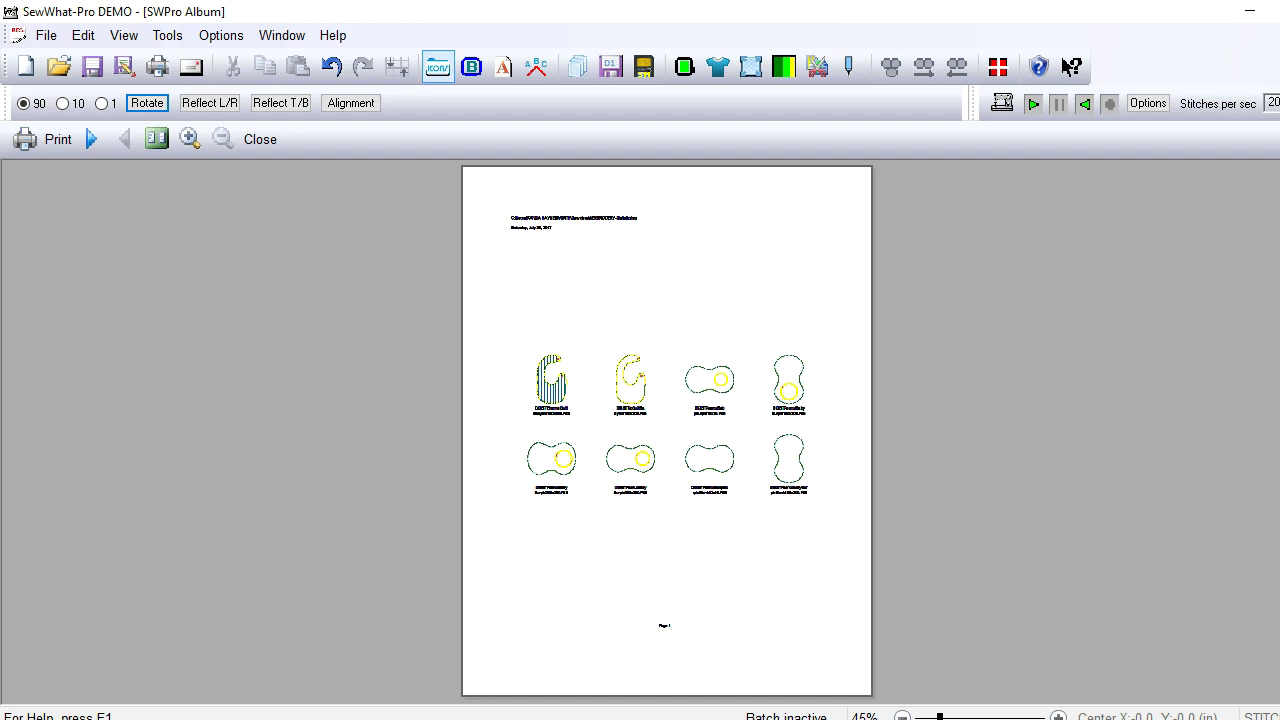
{"action": "key", "text": "End"}
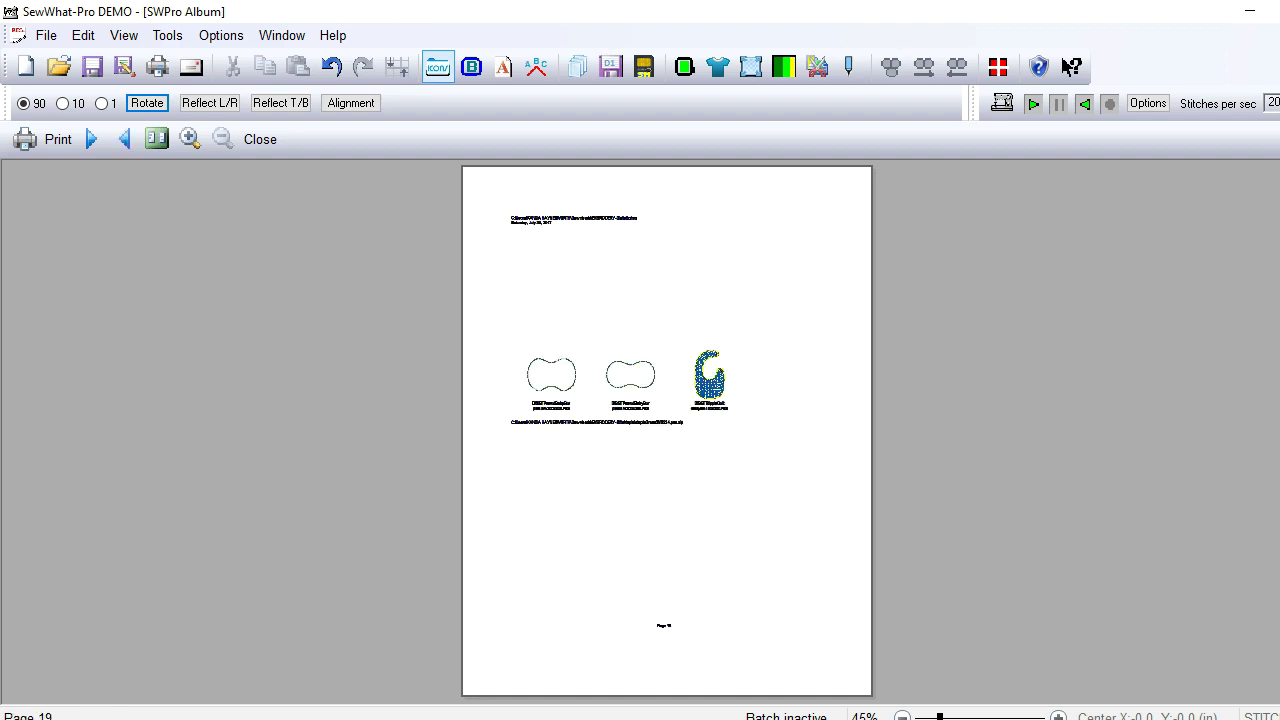
{"action": "key", "text": "End"}
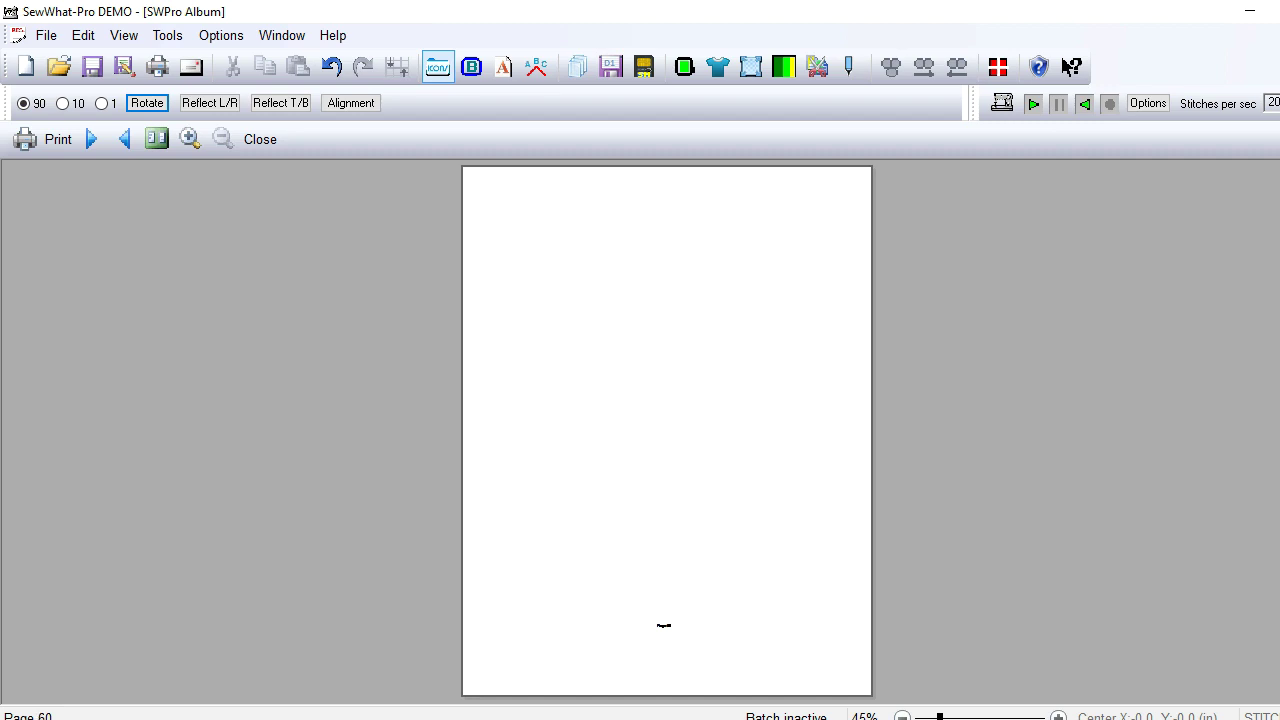
{"action": "key", "text": "End"}
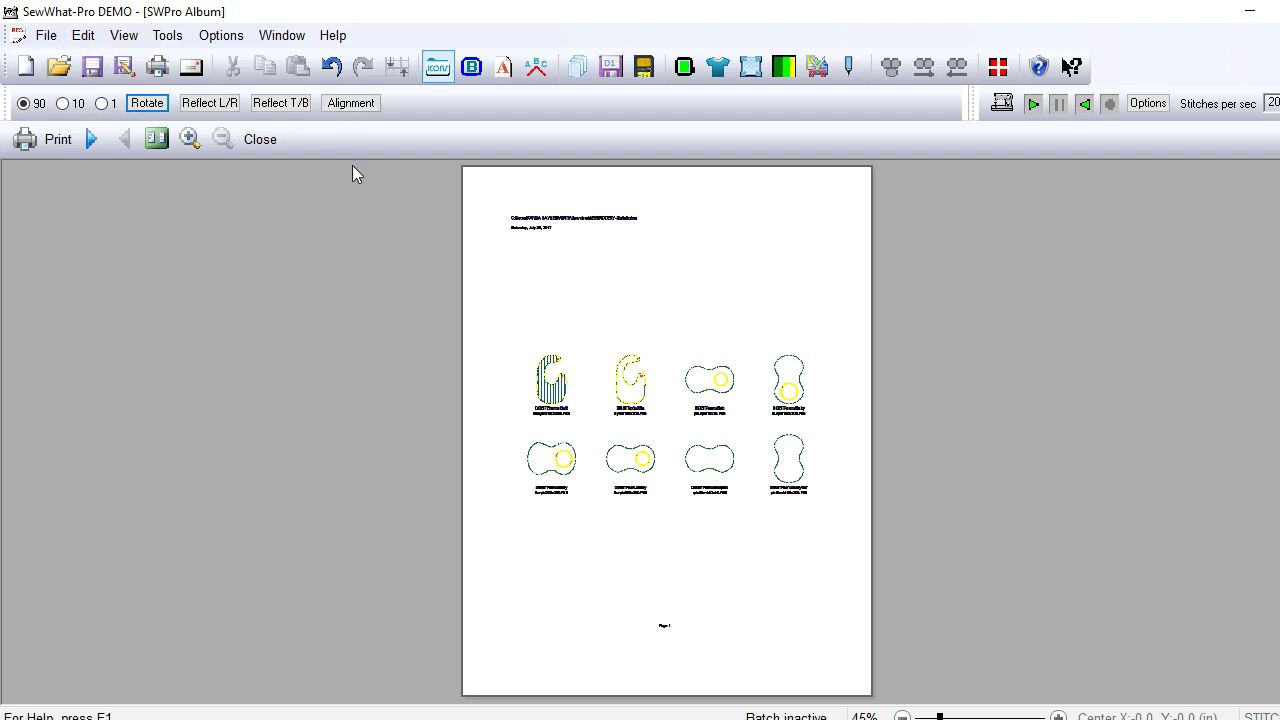
{"action": "left_click", "coordinate": [260, 140]}
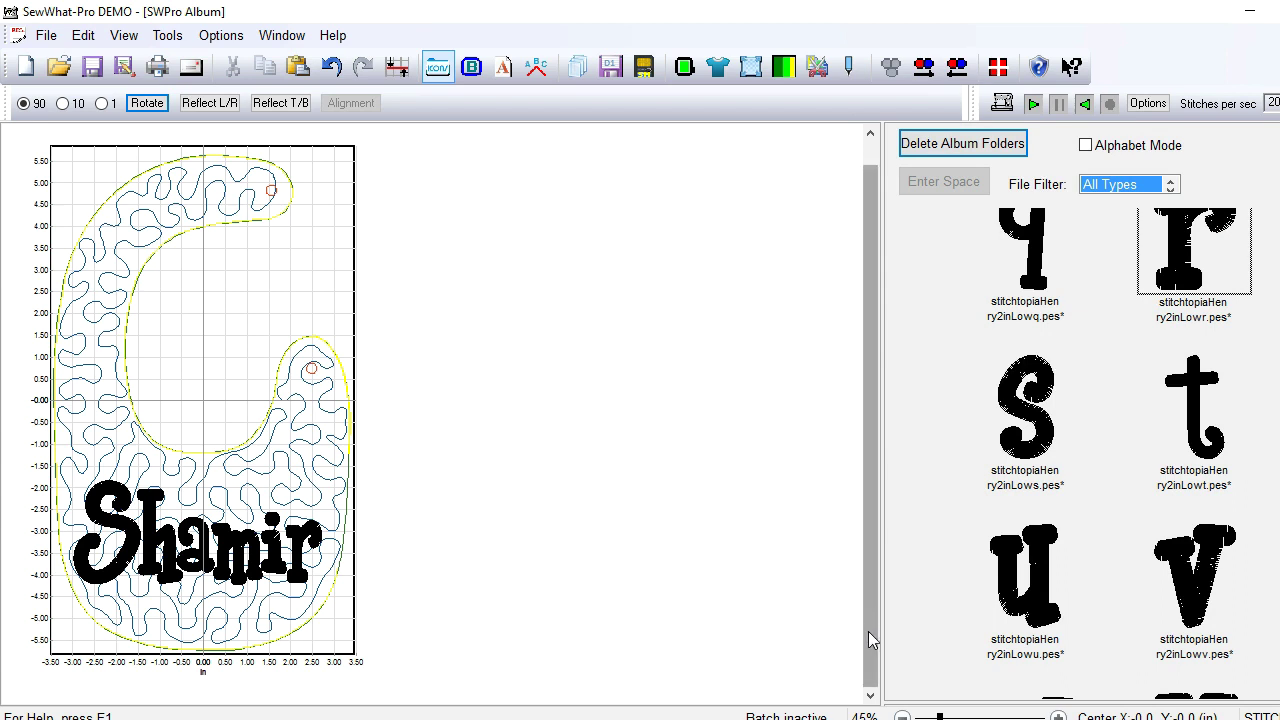
Step: Start saving the design under a new name and browse to the CLIENTS folder within Pictures
{"action": "scroll", "coordinate": [868, 631], "scroll_direction": "up", "scroll_amount": 1}
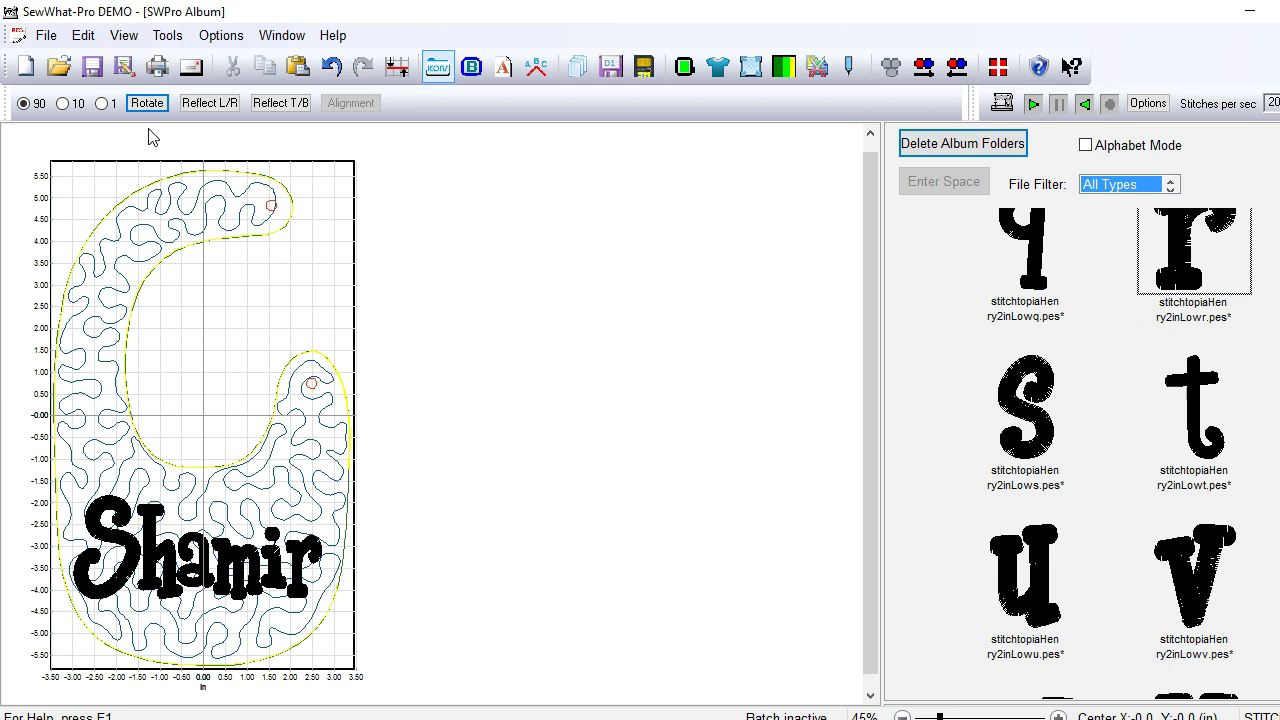
{"action": "left_click", "coordinate": [123, 66]}
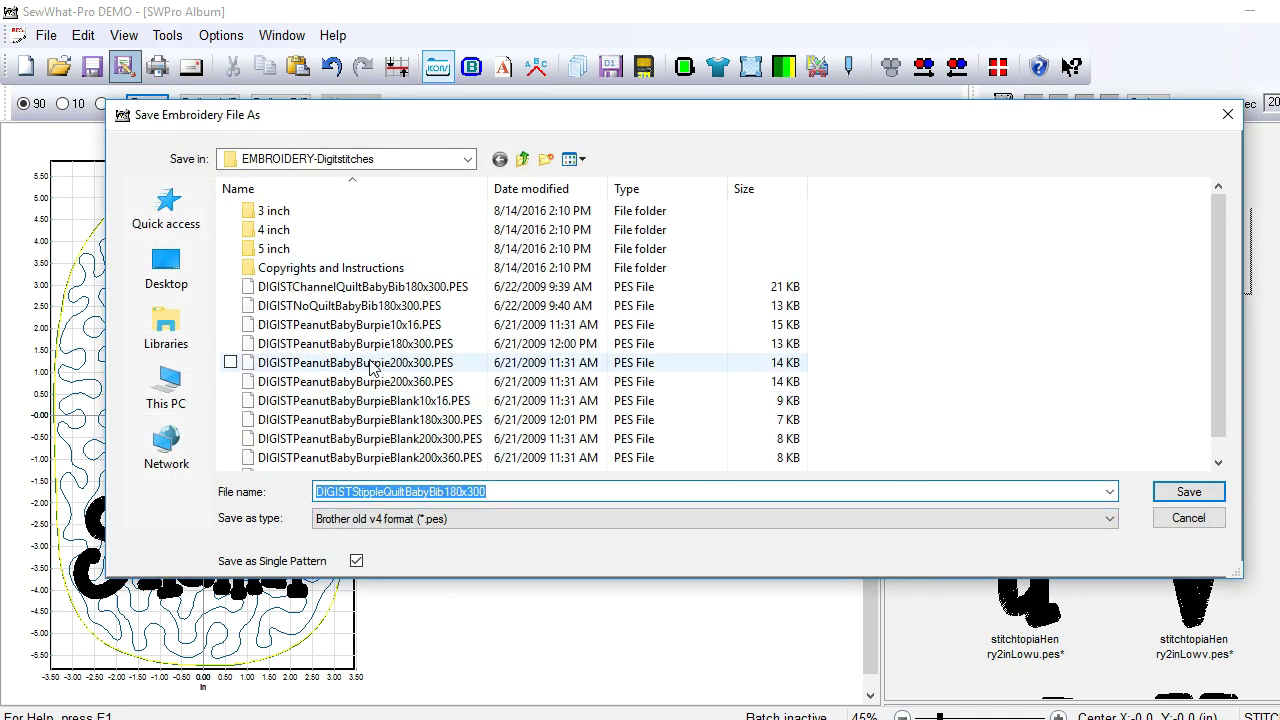
{"action": "left_click", "coordinate": [523, 162]}
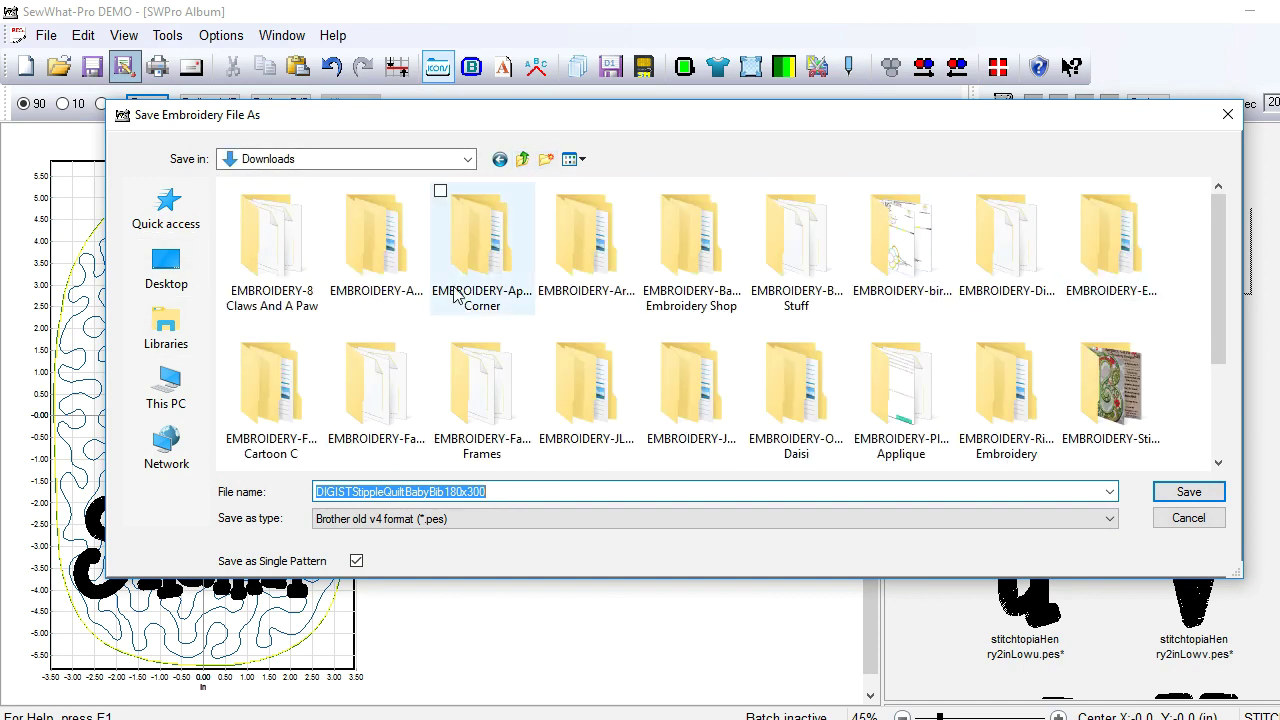
{"action": "left_click", "coordinate": [467, 160]}
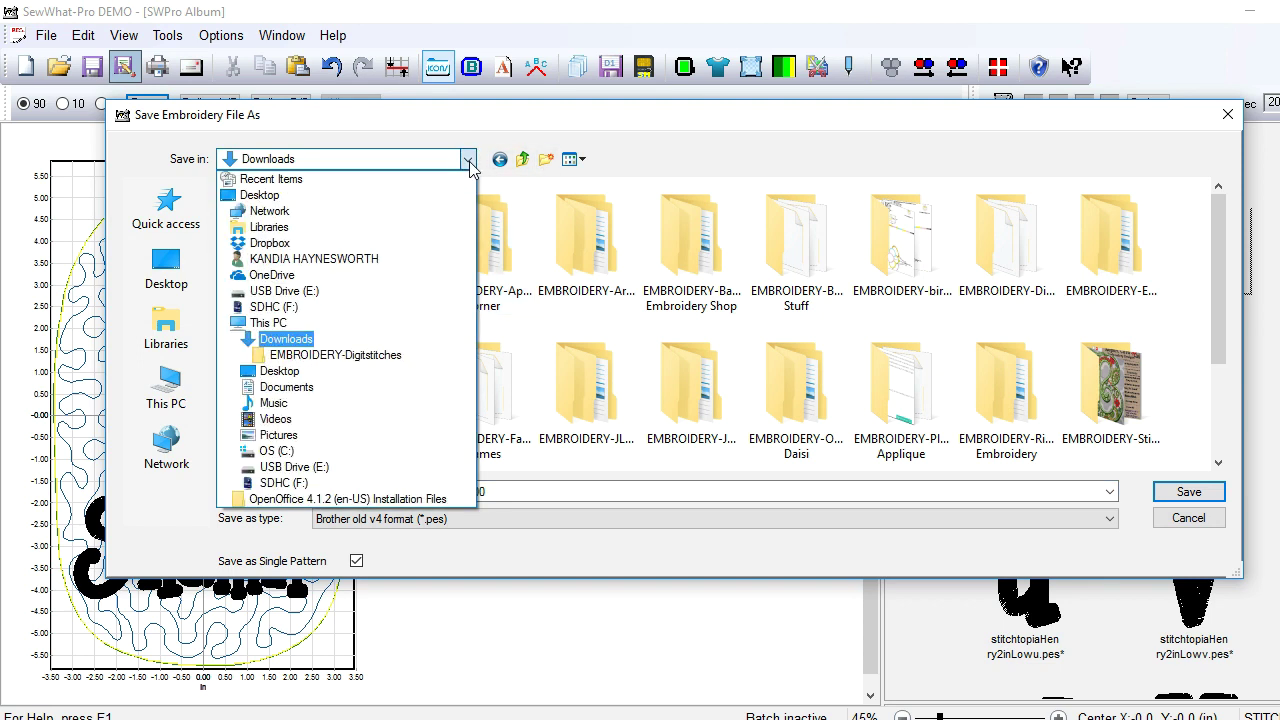
{"action": "left_click", "coordinate": [407, 438]}
{"action": "double_click", "coordinate": [913, 268]}
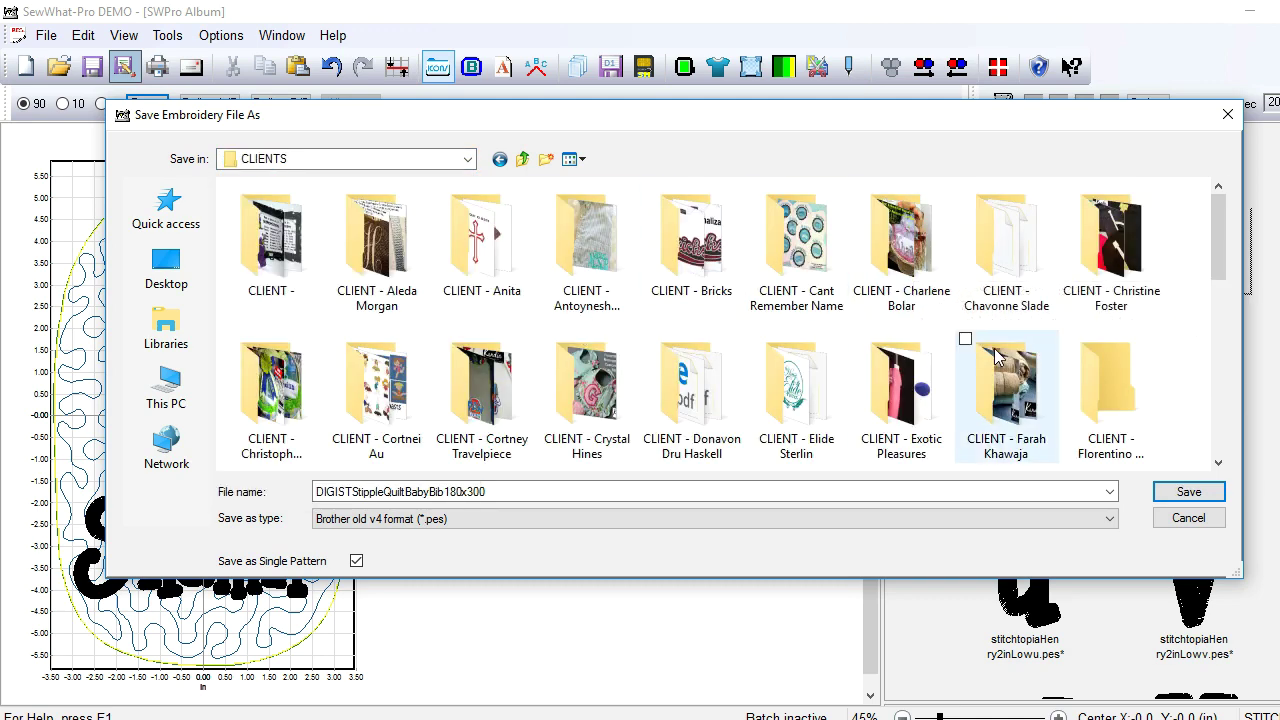
Step: Open the client's folder and its subfolders down to the baby's Ensemble folder as the save location
{"action": "left_click_drag", "start_coordinate": [1219, 251], "coordinate": [1220, 457]}
{"action": "double_click", "coordinate": [929, 302]}
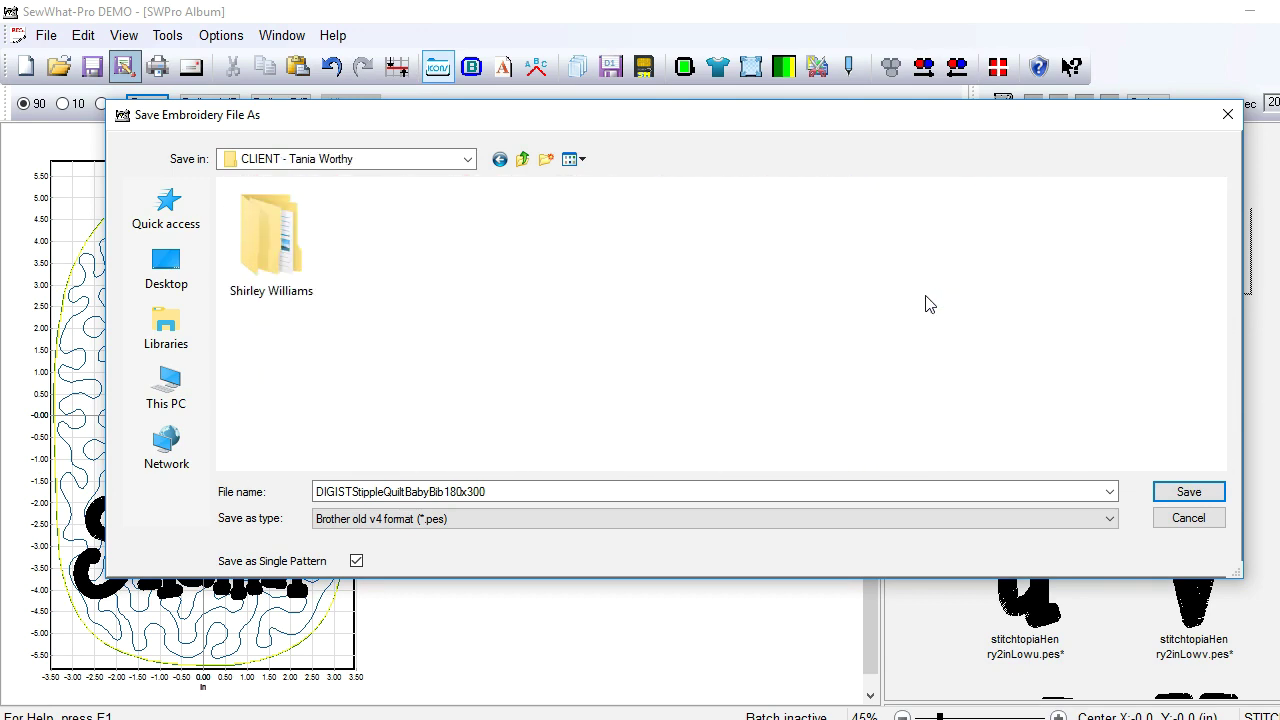
{"action": "double_click", "coordinate": [274, 230]}
{"action": "double_click", "coordinate": [271, 236]}
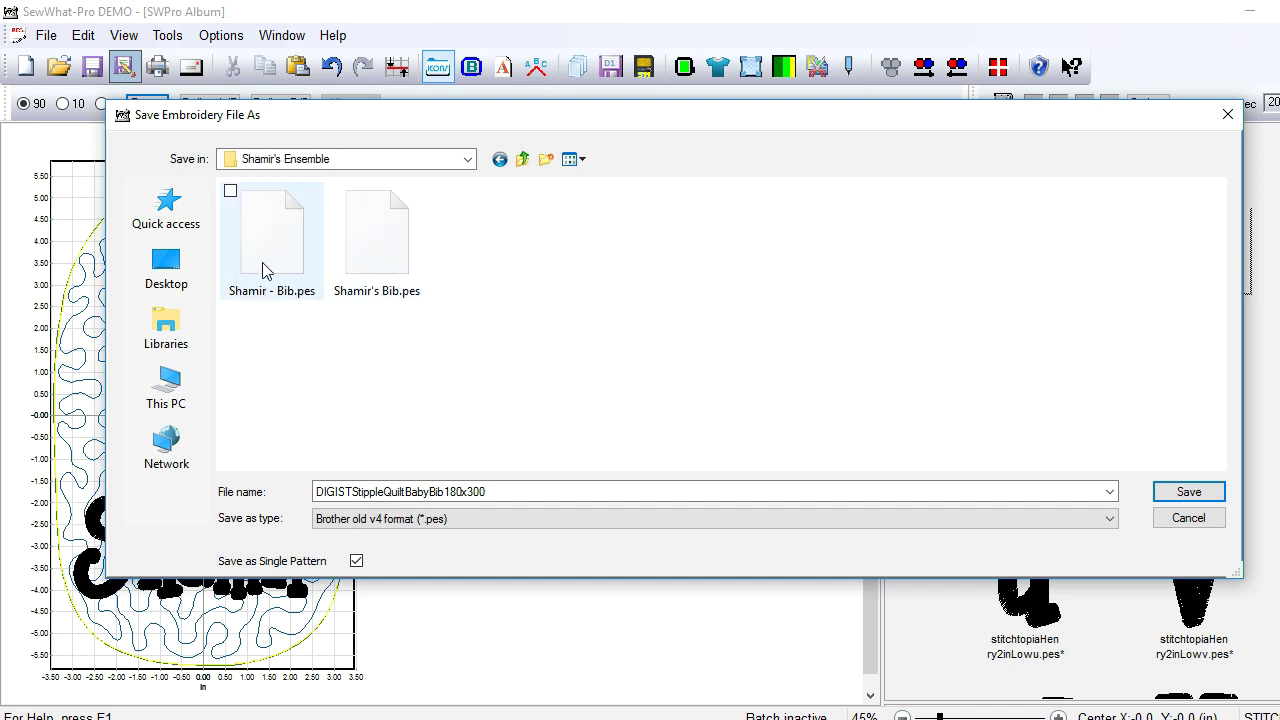
Step: Clear the proposed file name and set the file type to Brother/Baby Lock Professional (*.pes)
{"action": "left_click", "coordinate": [543, 489]}
{"action": "double_click", "coordinate": [514, 489]}
{"action": "key", "text": "BackSpace"}
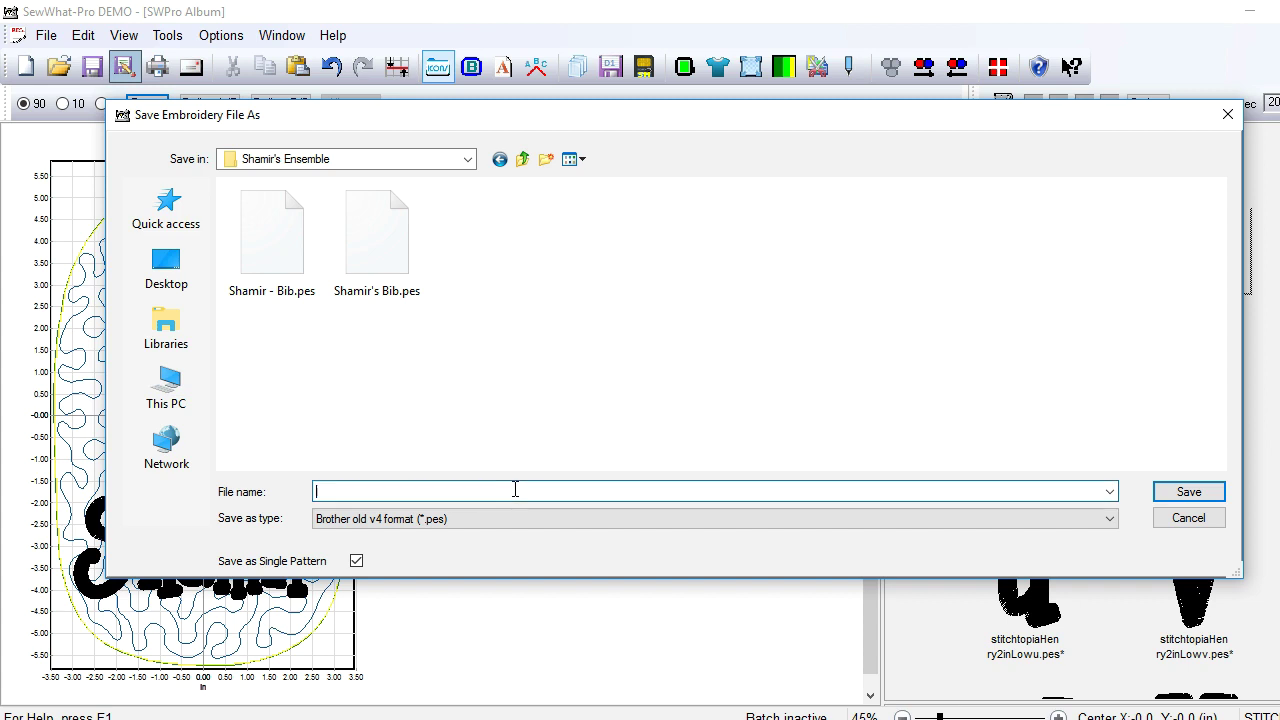
{"action": "left_click", "coordinate": [1110, 519]}
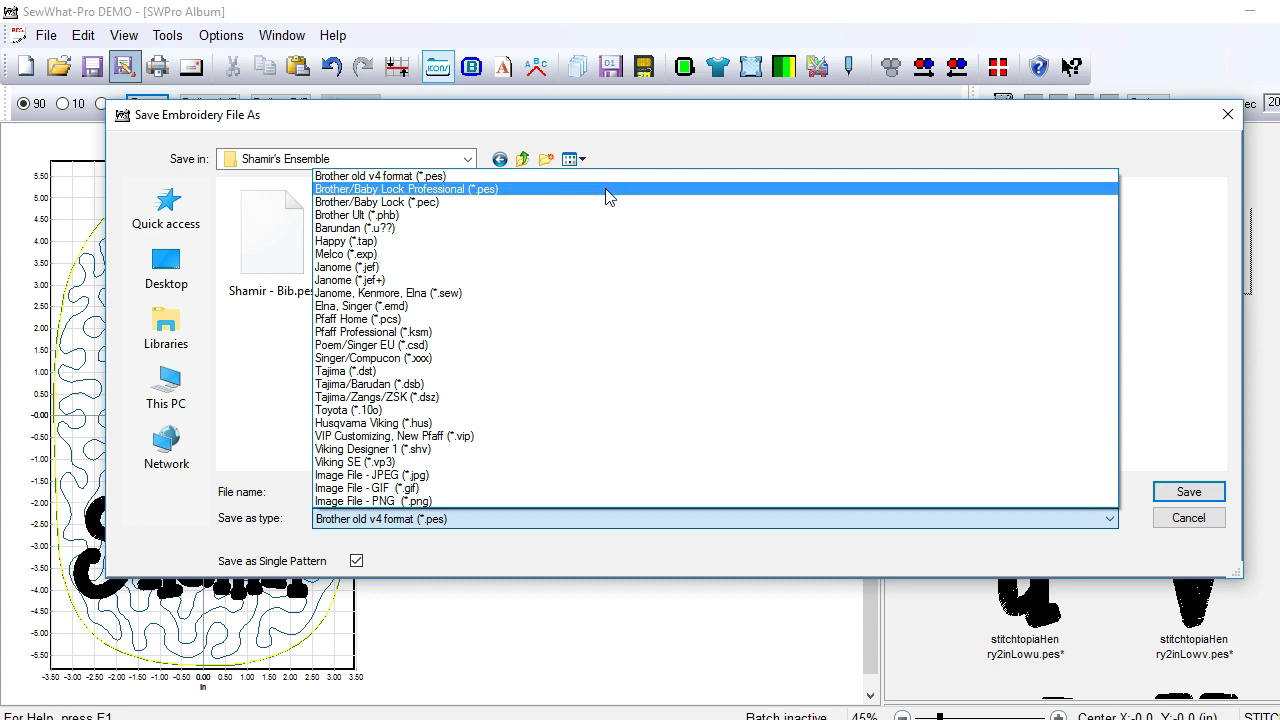
{"action": "left_click", "coordinate": [527, 193]}
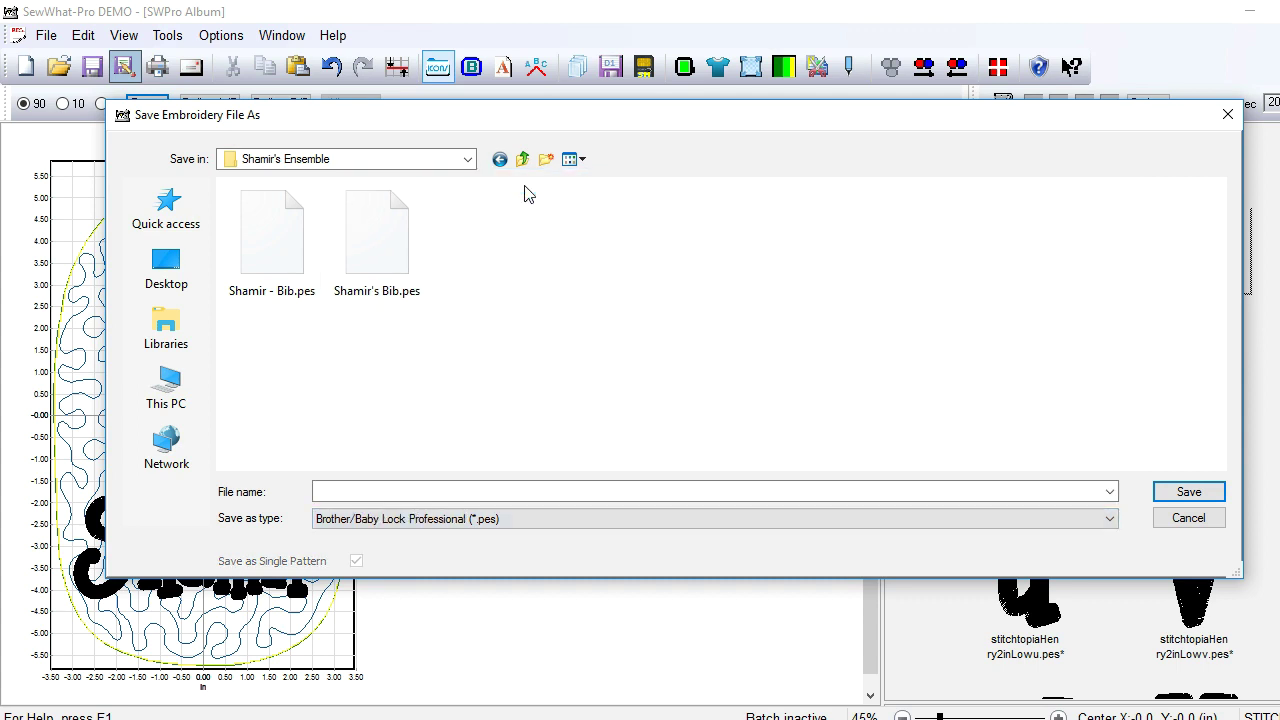
Step: Name the file with the baby's first name followed by BIB SWP, save it, and acknowledge the demo notice
{"action": "left_click", "coordinate": [465, 490]}
{"action": "type", "text": "S"}
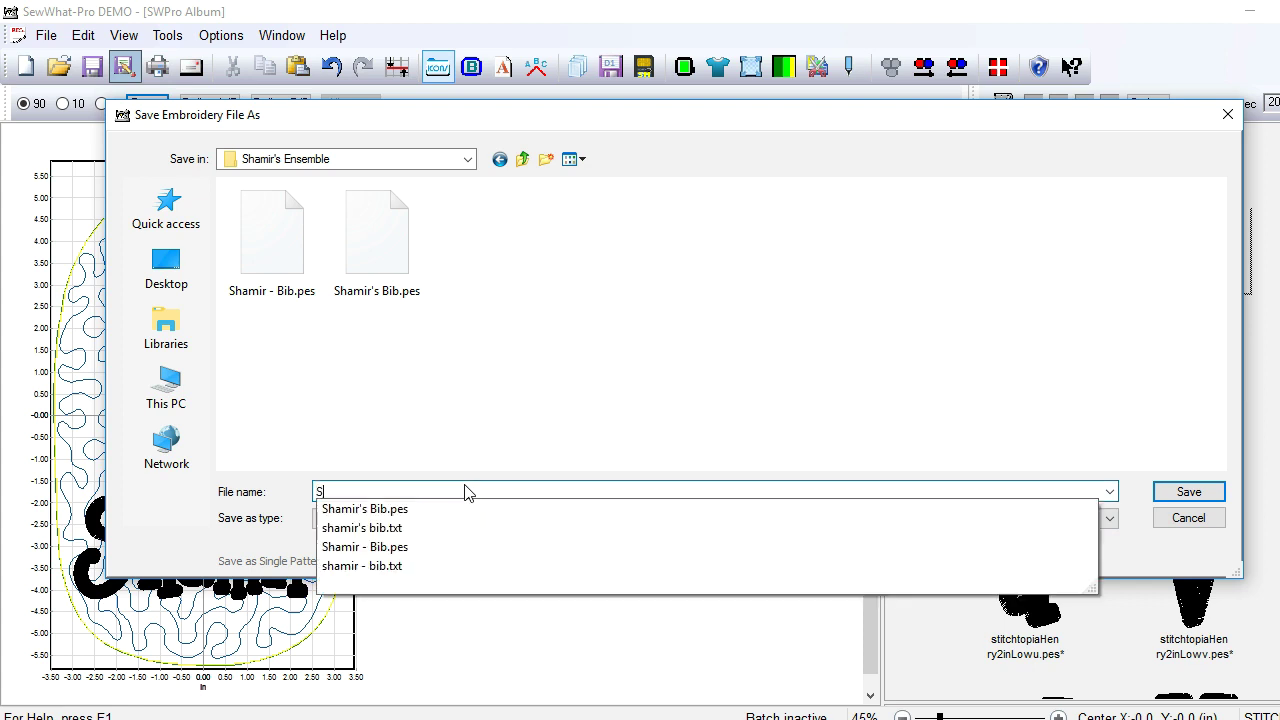
{"action": "key", "text": "BackSpace"}
{"action": "type", "text": "S"}
{"action": "type", "text": "JA"}
{"action": "key", "text": "BackSpace"}
{"action": "key", "text": "BackSpace"}
{"action": "type", "text": "HAIM"}
{"action": "key", "text": "BackSpace"}
{"action": "key", "text": "BackSpace"}
{"action": "type", "text": "MIR BIB"}
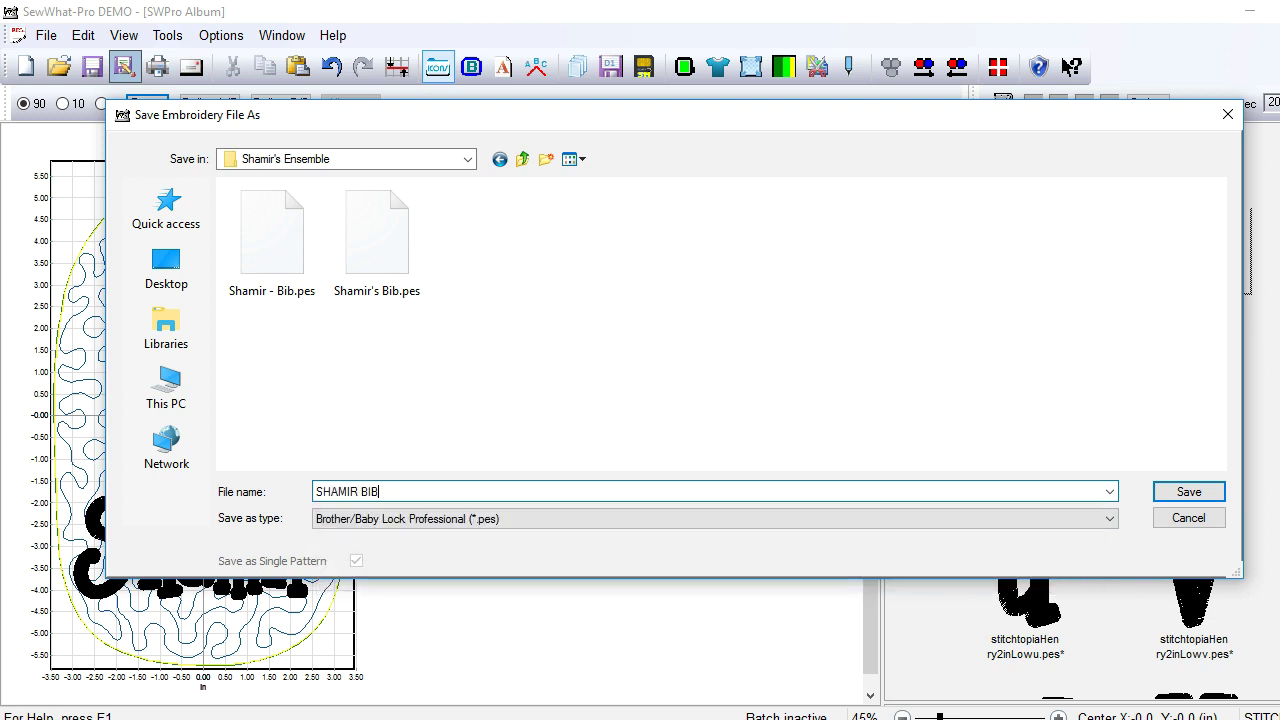
{"action": "type", "text": " SWP"}
{"action": "left_click", "coordinate": [1189, 494]}
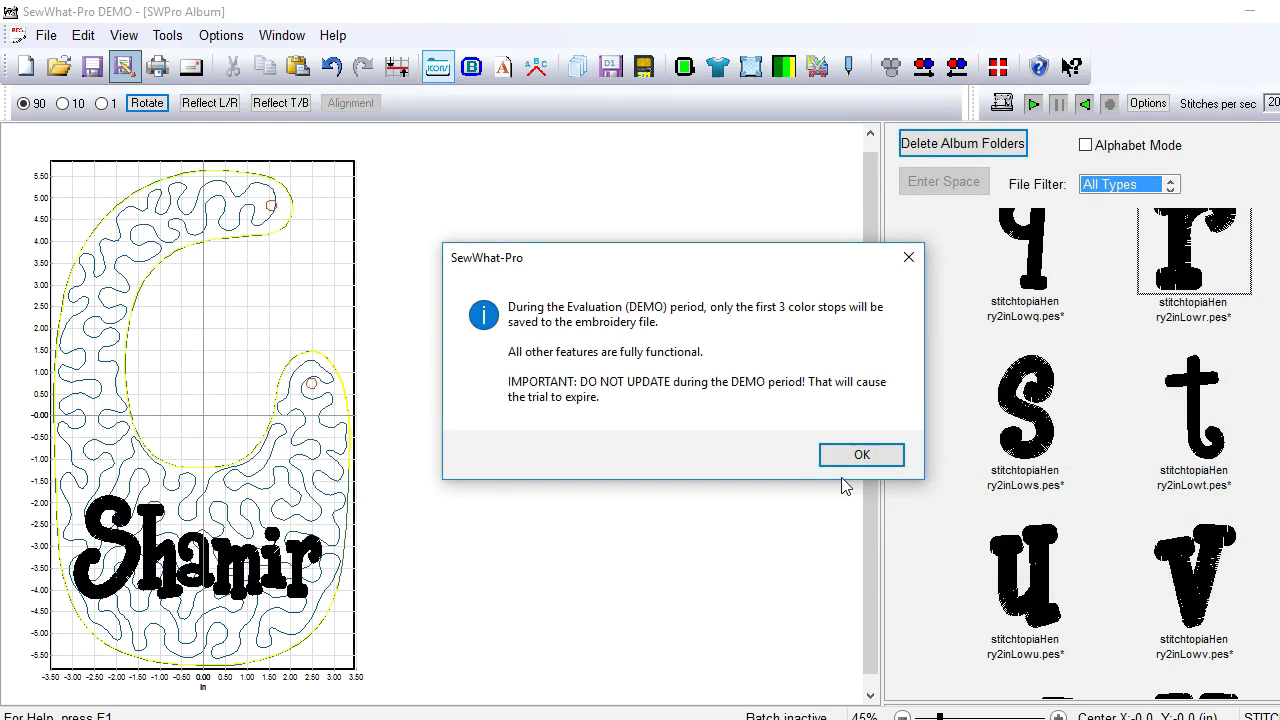
{"action": "left_click", "coordinate": [848, 454]}
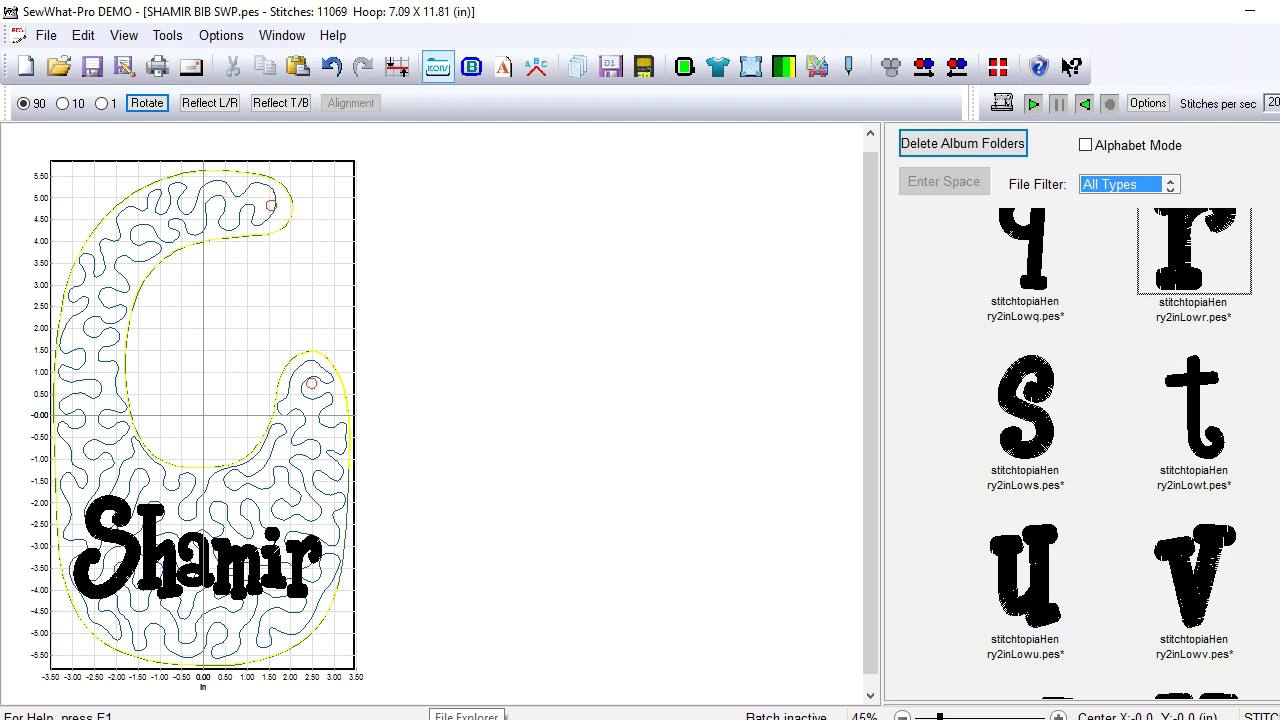
Step: Switch to File Explorer and copy the newly saved BIB SWP .pes file to drive (E:)
{"action": "left_click", "coordinate": [467, 719]}
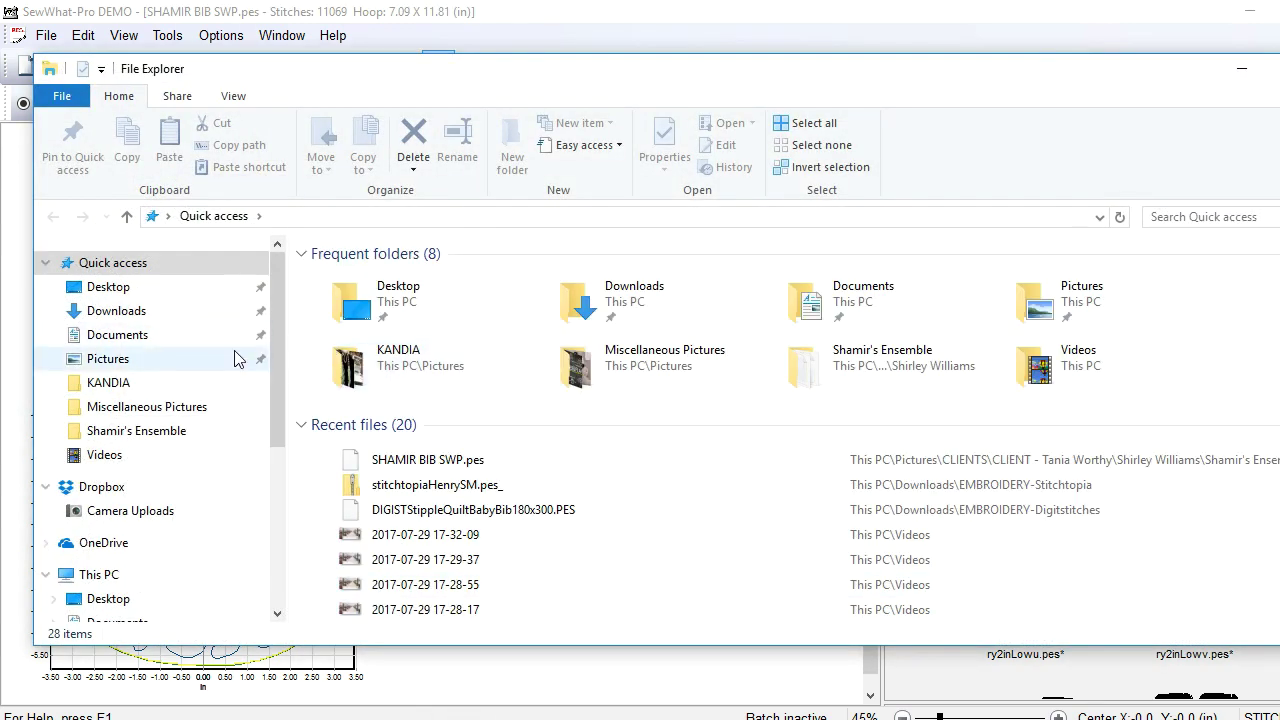
{"action": "left_click_drag", "start_coordinate": [280, 335], "coordinate": [305, 474]}
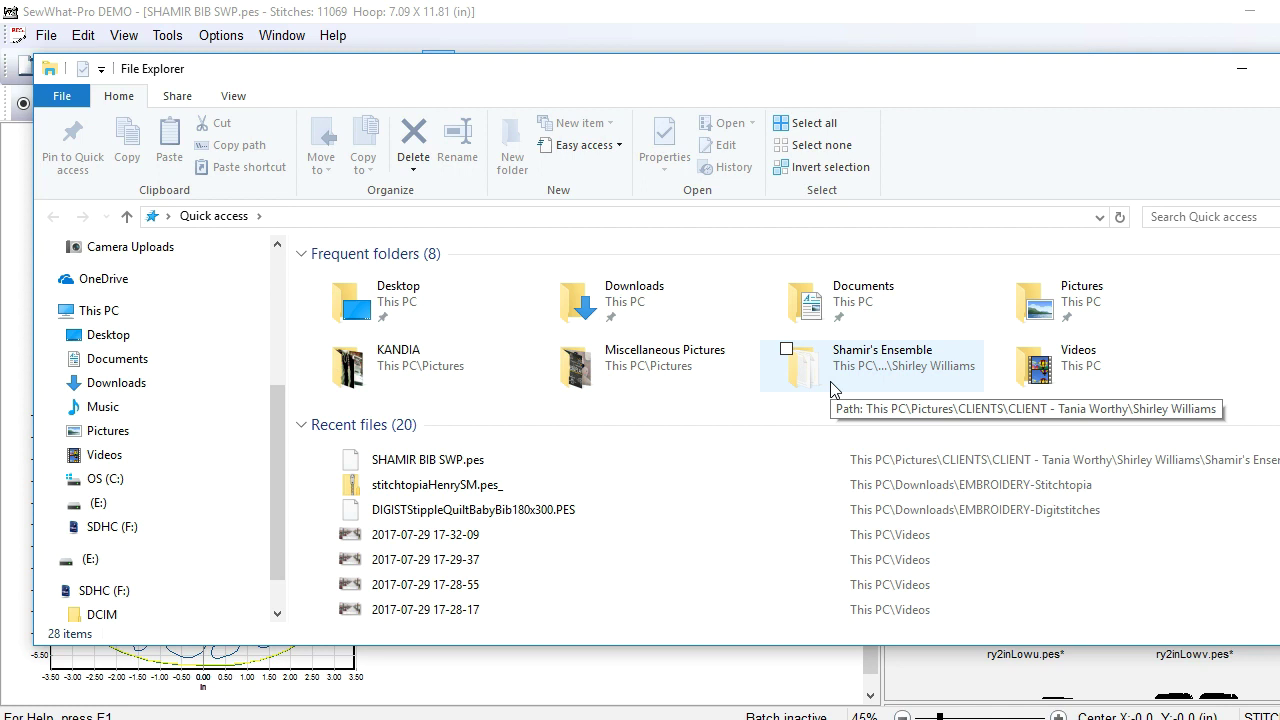
{"action": "left_click", "coordinate": [413, 466]}
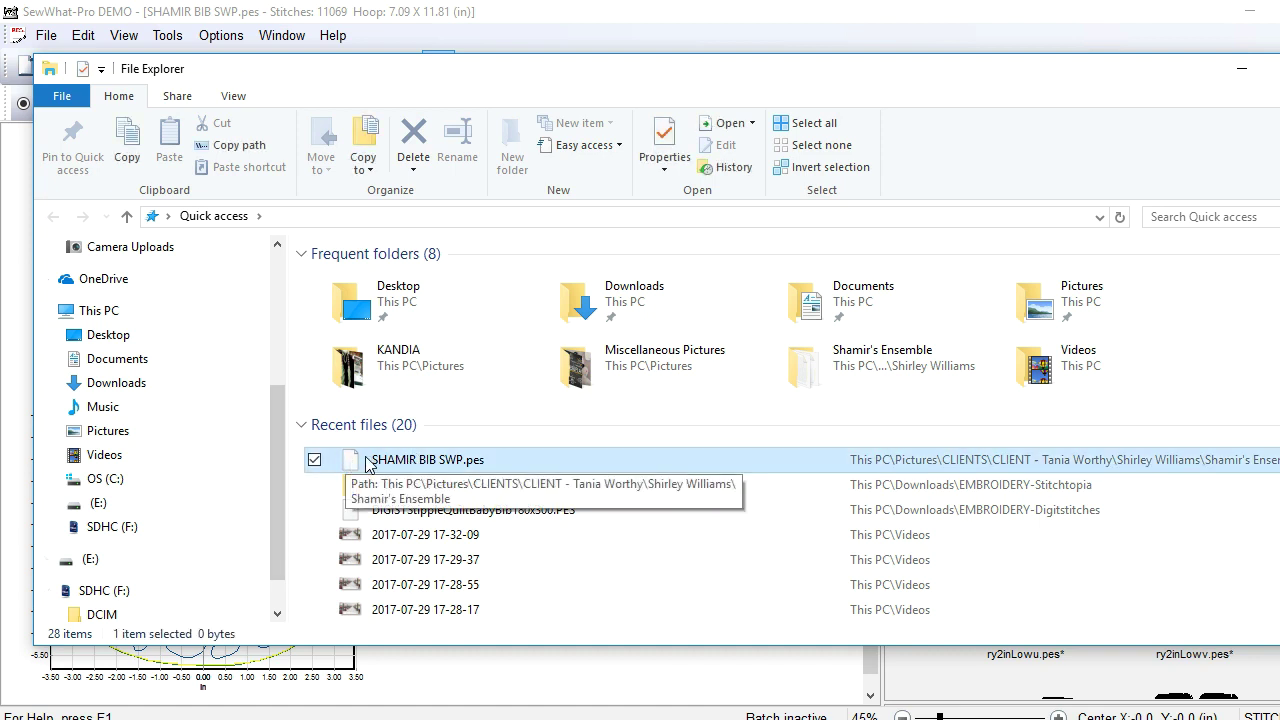
{"action": "left_click_drag", "start_coordinate": [349, 465], "coordinate": [148, 499]}
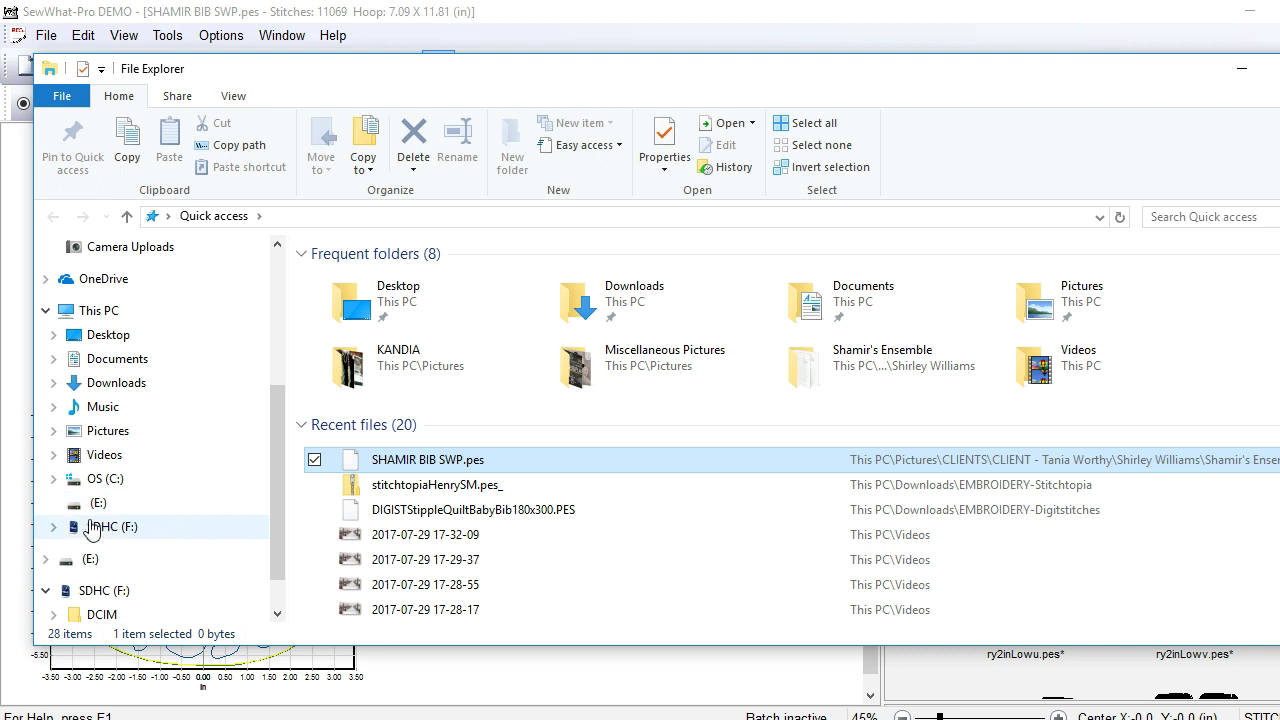
{"action": "left_click", "coordinate": [119, 503]}
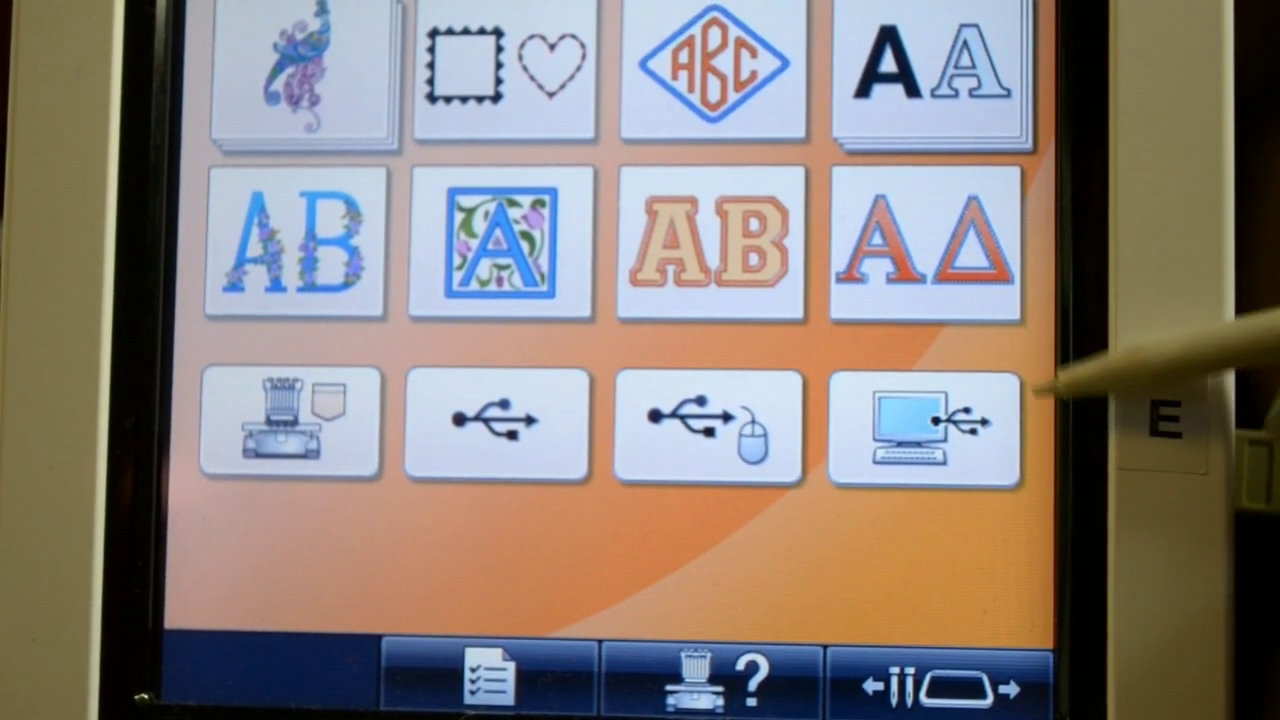
{"action": "left_click", "coordinate": [942, 460]}
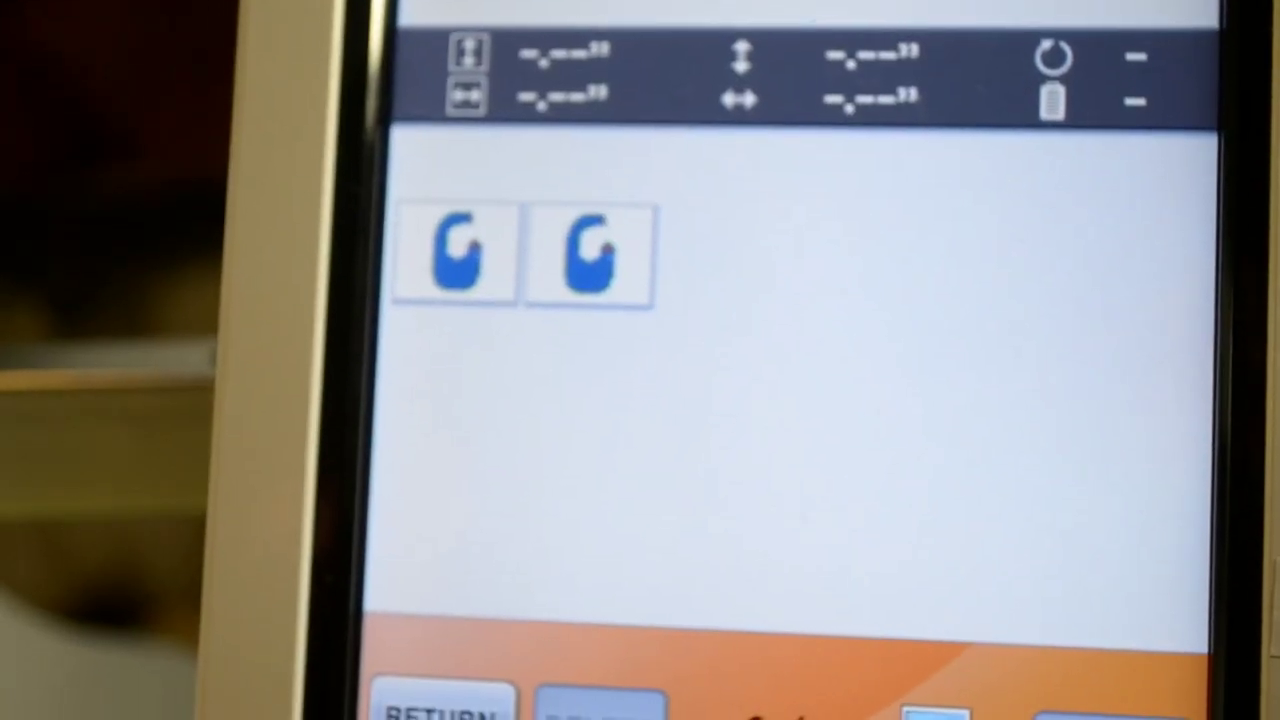
{"action": "left_click", "coordinate": [600, 240]}
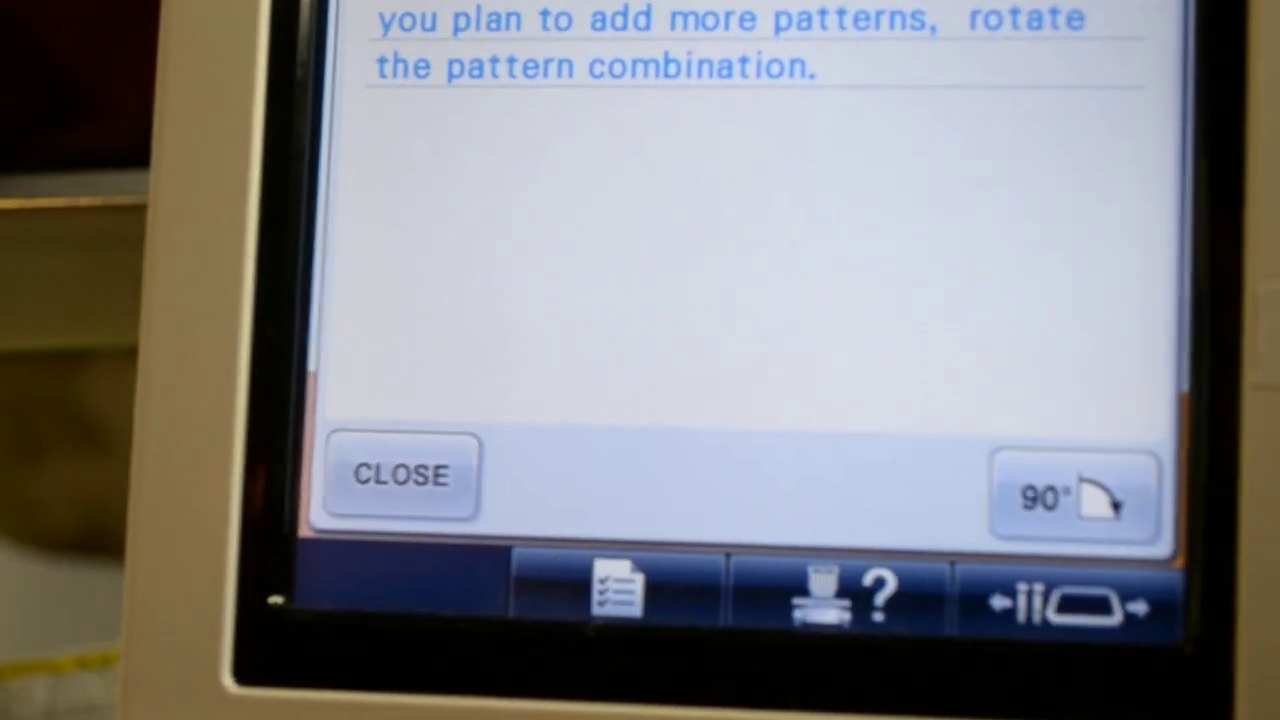
{"action": "left_click", "coordinate": [1075, 497]}
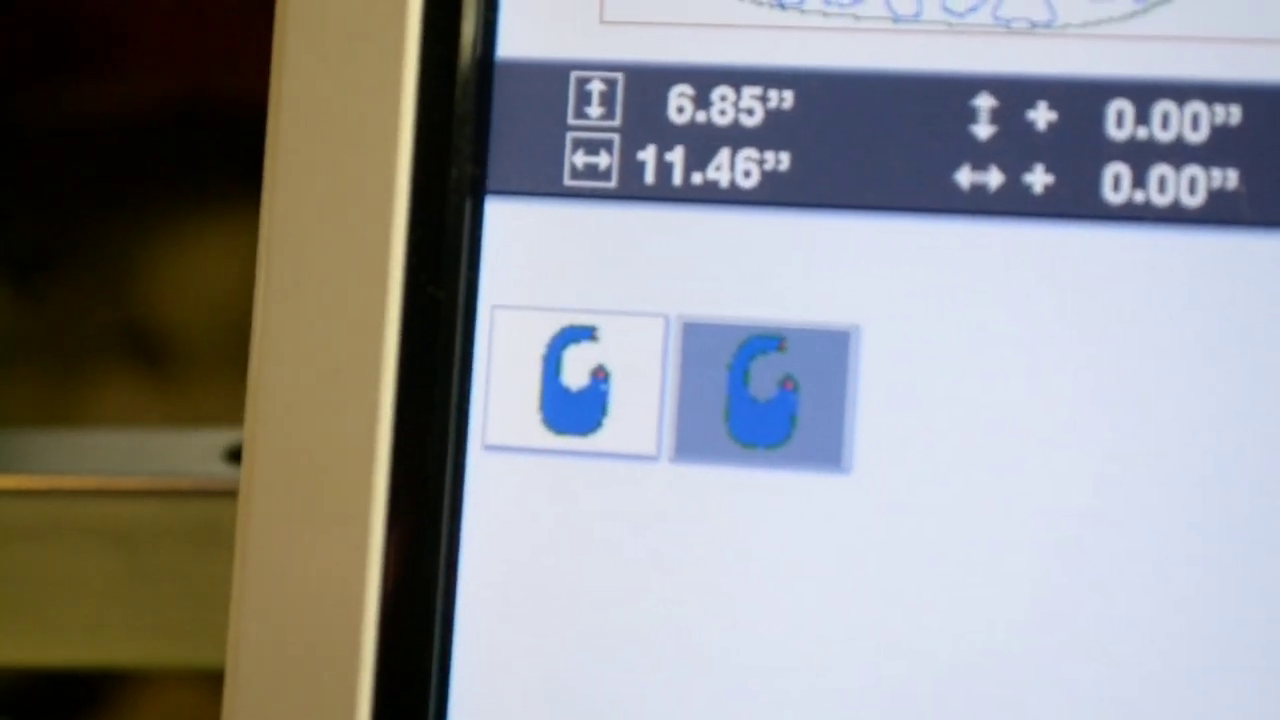
{"action": "left_click", "coordinate": [612, 372]}
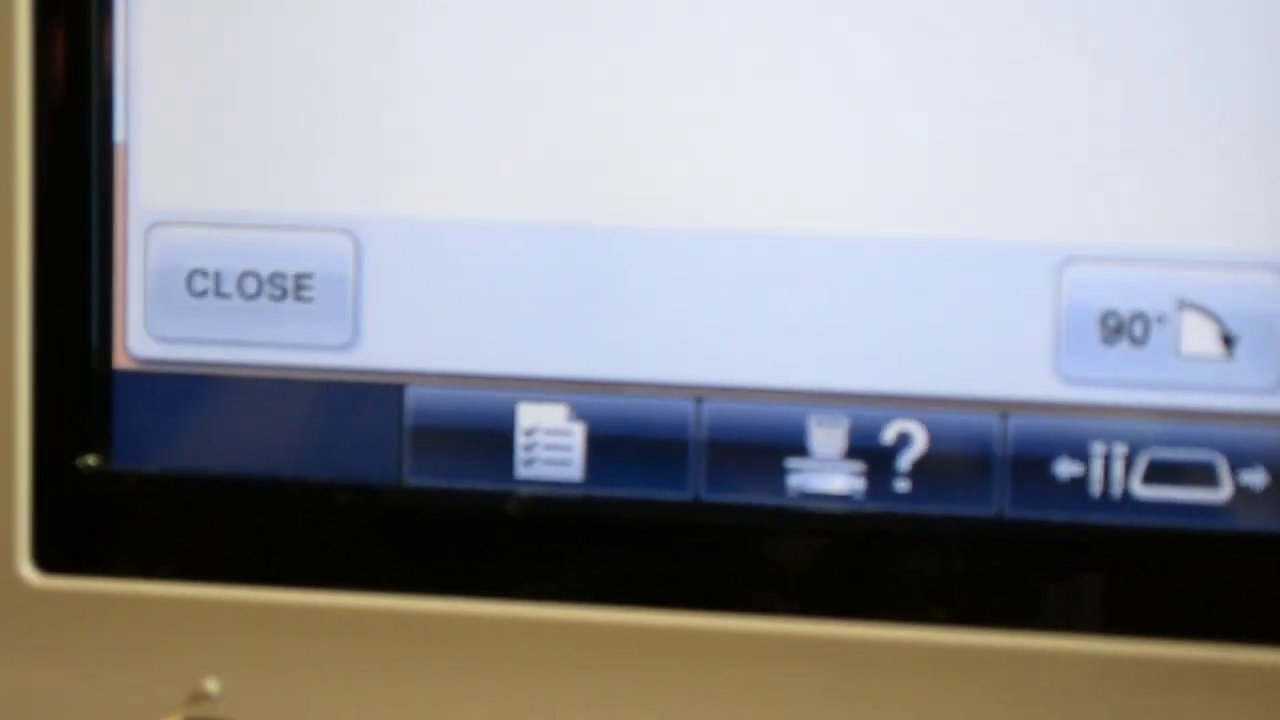
{"action": "left_click", "coordinate": [1140, 325]}
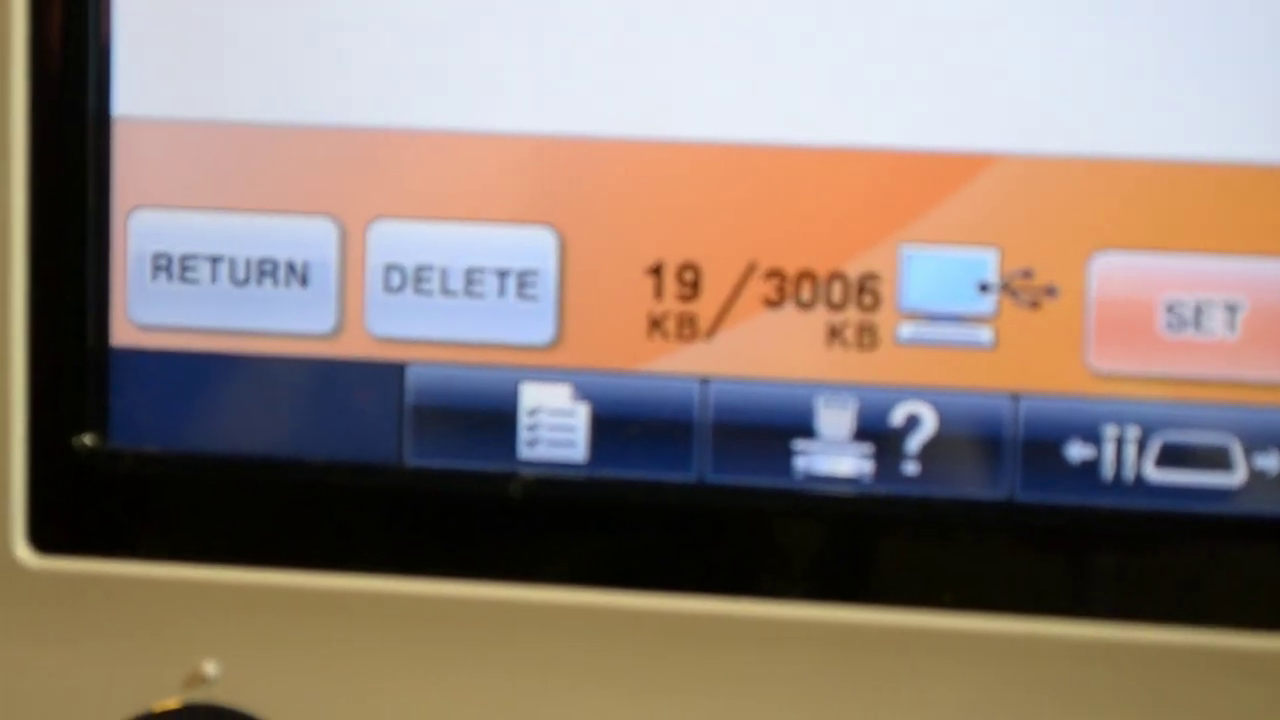